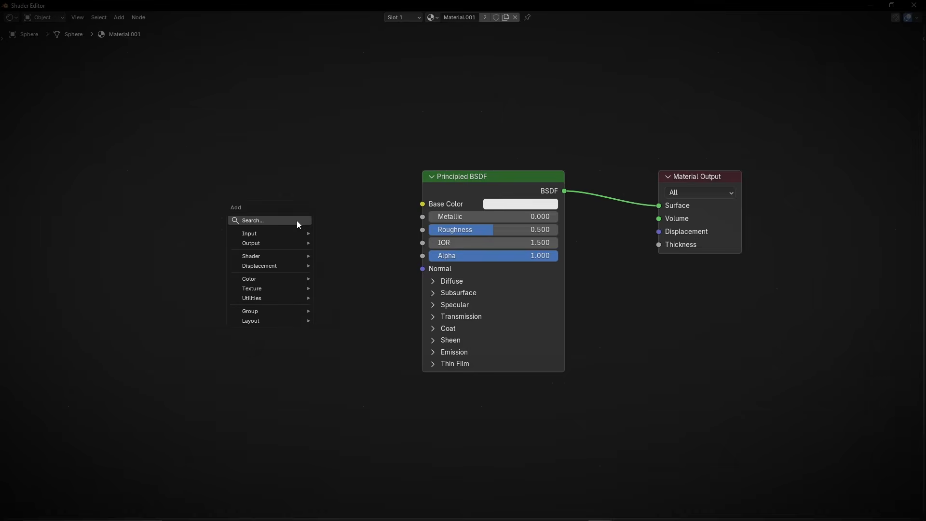
pyautogui.click(297, 221)
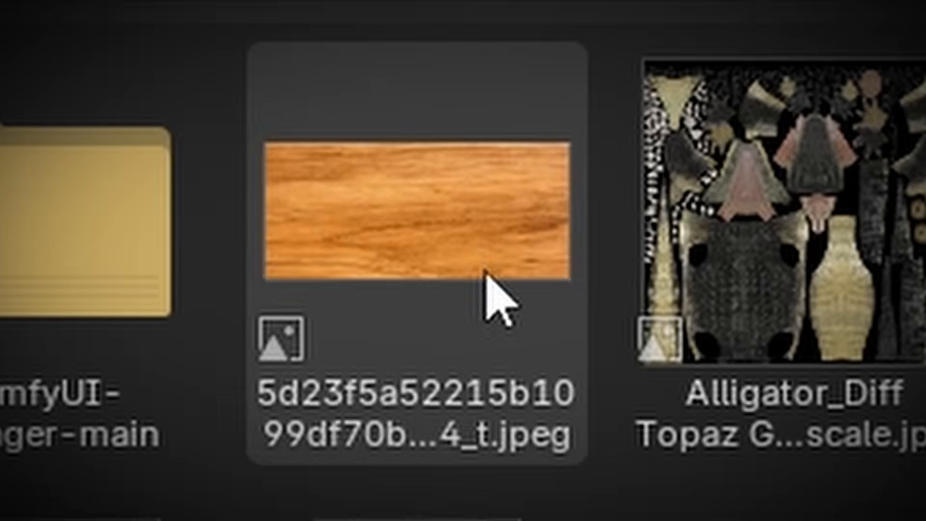
pyautogui.click(487, 265)
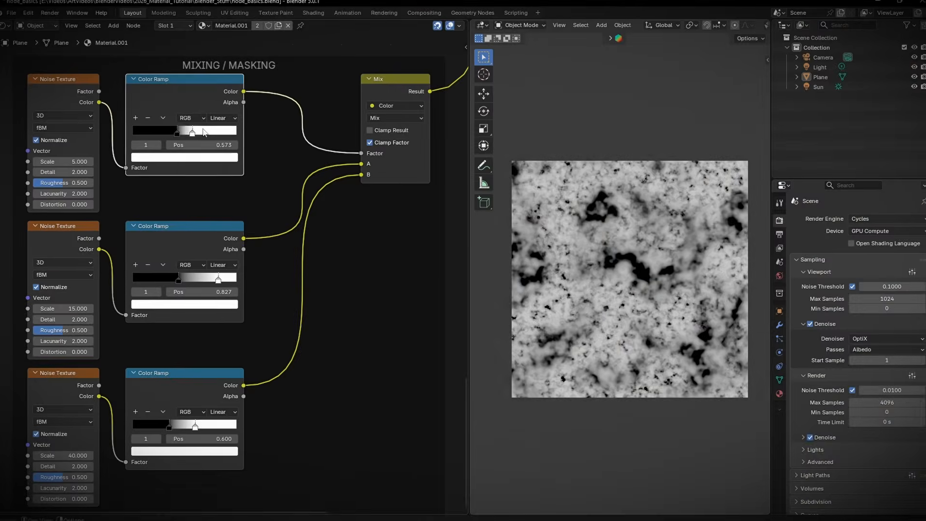
pyautogui.moveTo(204, 133); pyautogui.dragTo(181, 122)
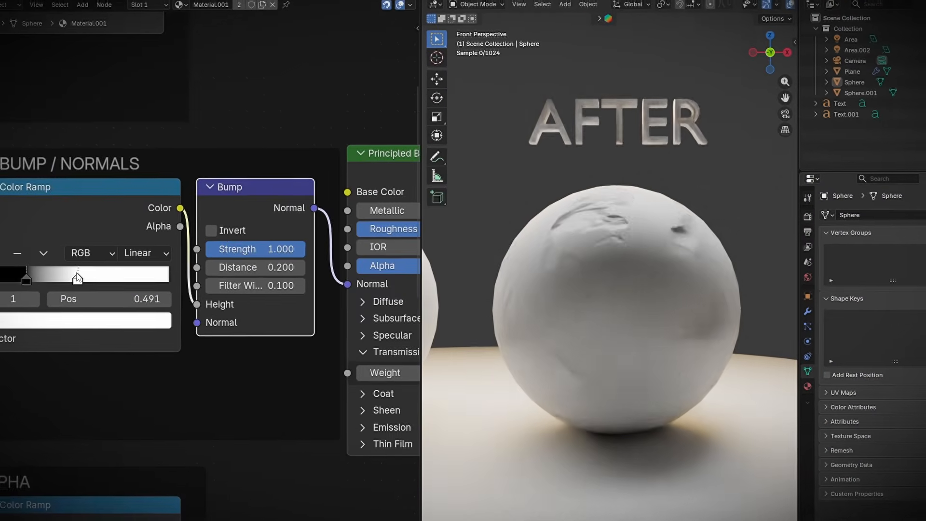
pyautogui.moveTo(73, 278); pyautogui.dragTo(62, 279)
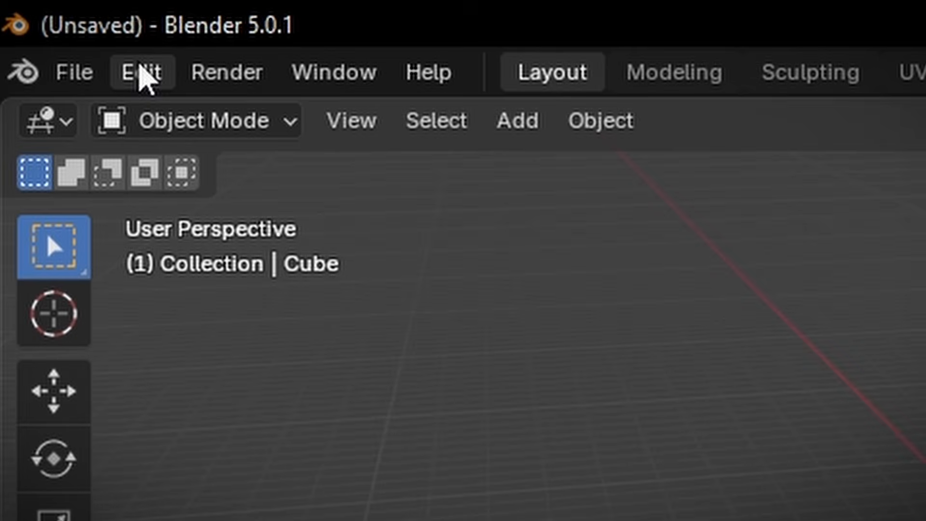
# Find the Node Wrangler add-on in the Preferences by searching the add-ons for "node wran"
pyautogui.click(145, 79)
pyautogui.click(238, 422)
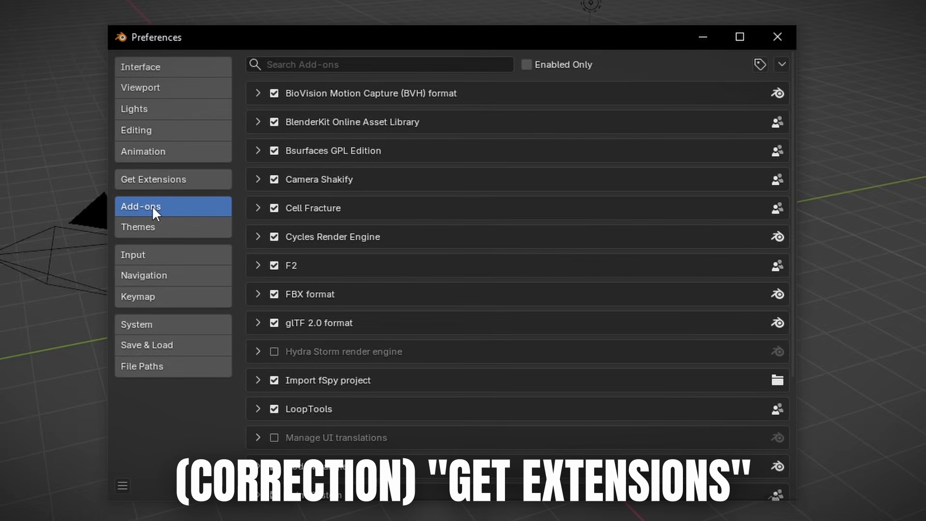
pyautogui.click(325, 68)
pyautogui.write('node wra')
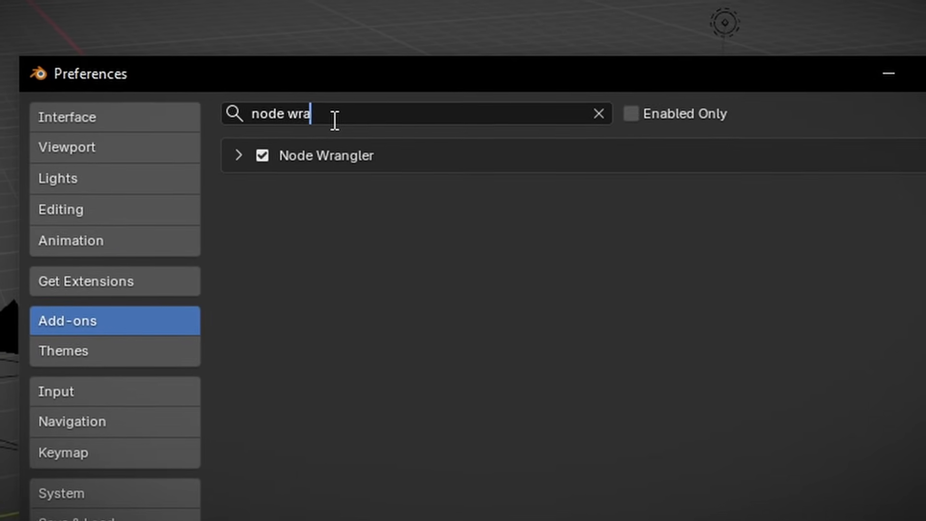
pyautogui.write('n')
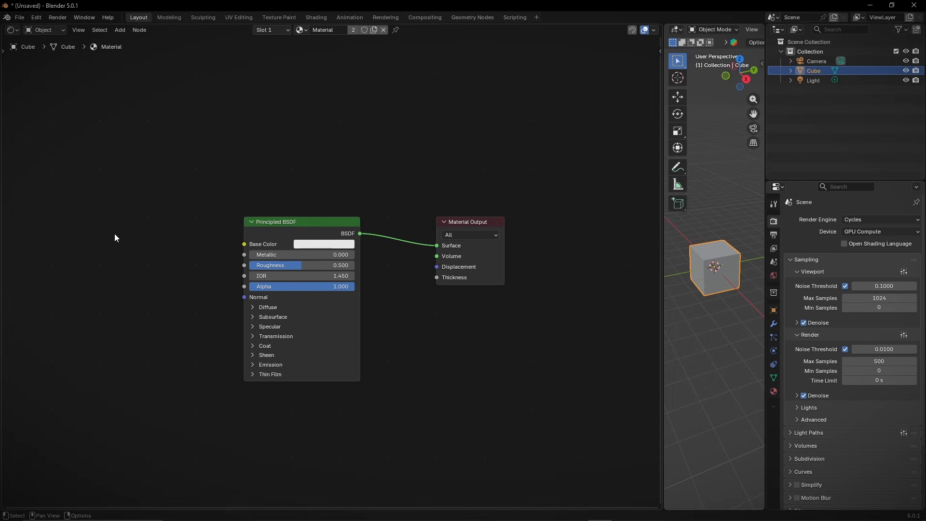
# Look through the categories of nodes that can be added to the cube's material, including the Displacement nodes
pyautogui.hotkey('shift', 'a')
pyautogui.press('Escape')
pyautogui.rightClick(121, 224)
pyautogui.moveTo(121, 224)
pyautogui.press('Escape')
pyautogui.click(118, 31)
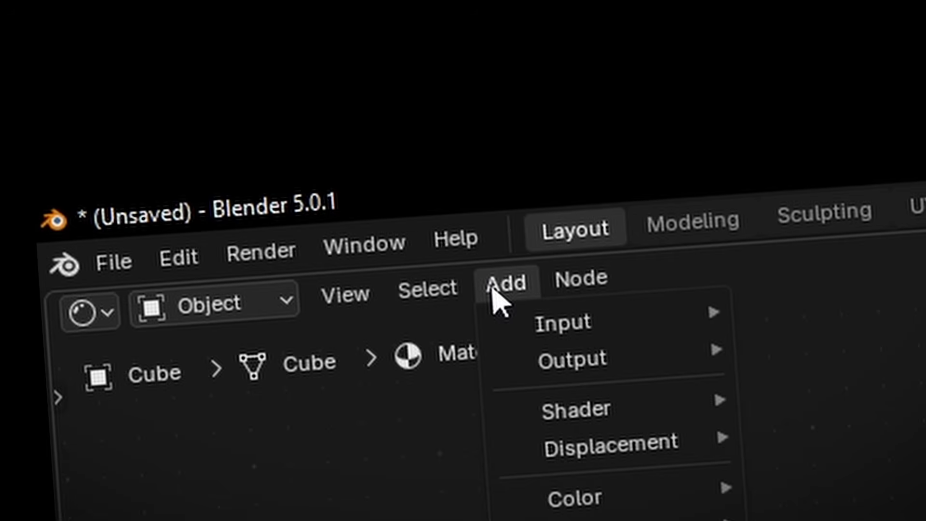
pyautogui.hotkey('shift', 'a')
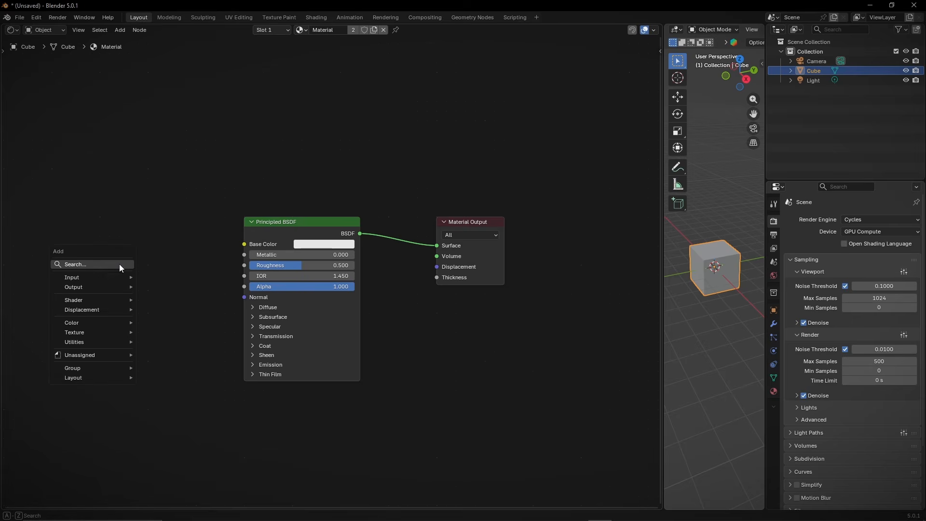
pyautogui.moveTo(109, 282)
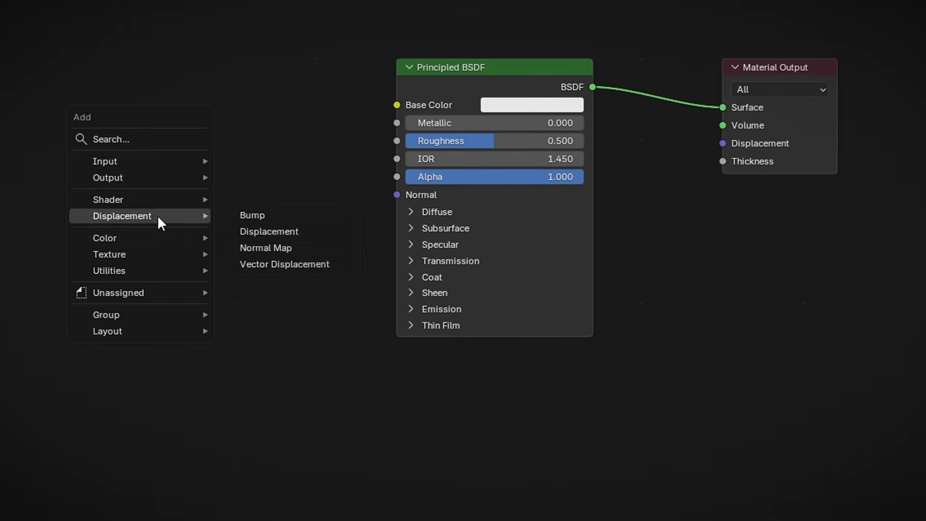
pyautogui.moveTo(114, 204)
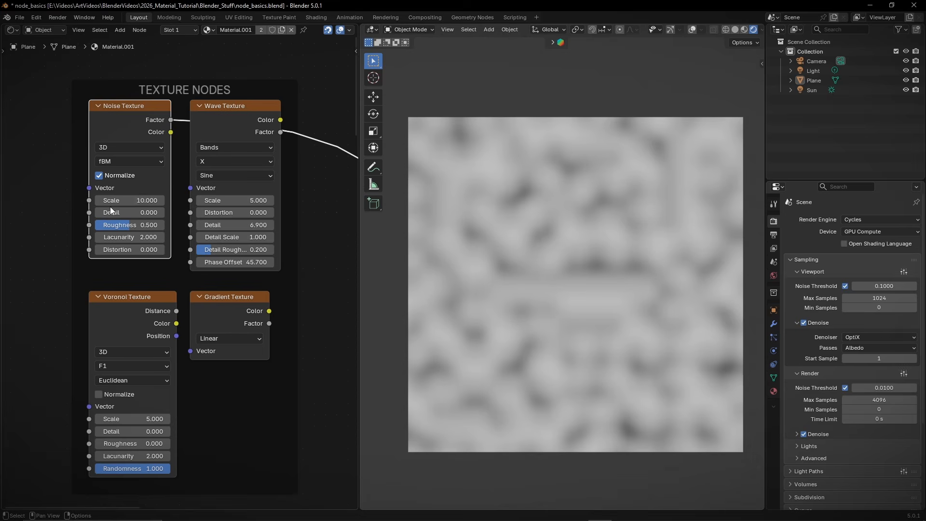
# Try the Noise Texture with a scale of 9.3, a detail of 0.8 and some added distortion
pyautogui.moveTo(144, 201)
pyautogui.mouseDown()
pyautogui.moveTo(131, 200)
pyautogui.moveTo(144, 200)
pyautogui.mouseUp()
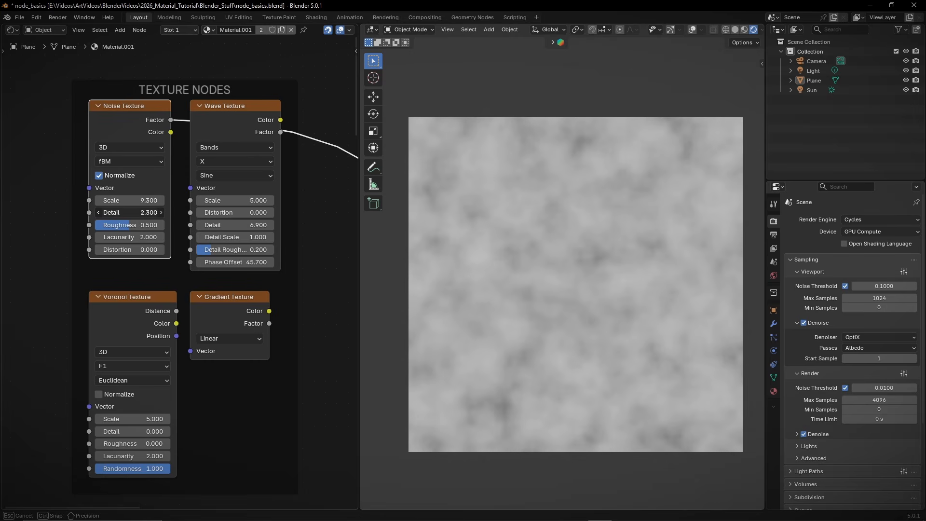
pyautogui.moveTo(131, 213); pyautogui.dragTo(122, 212)
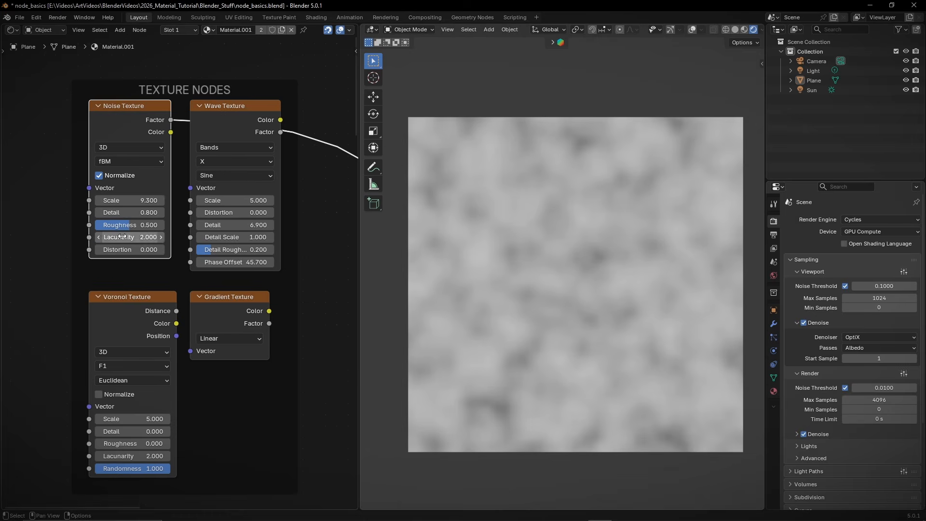
pyautogui.moveTo(130, 250); pyautogui.dragTo(145, 249)
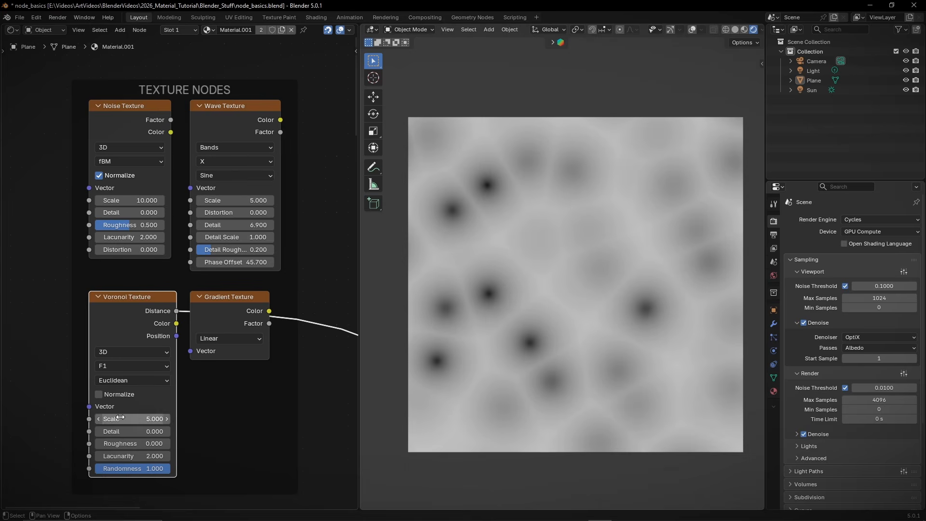
# Switch the Voronoi Texture's feature output to Distance to Edge, with a scale of 7.2 and a randomness of 0.237
pyautogui.moveTo(132, 419)
pyautogui.mouseDown()
pyautogui.moveTo(171, 419)
pyautogui.moveTo(138, 419)
pyautogui.mouseUp()
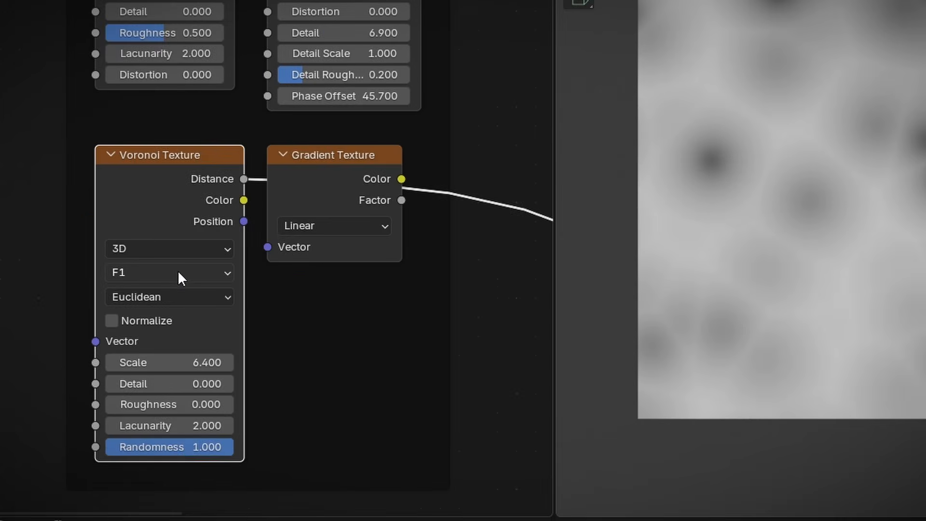
pyautogui.click(187, 274)
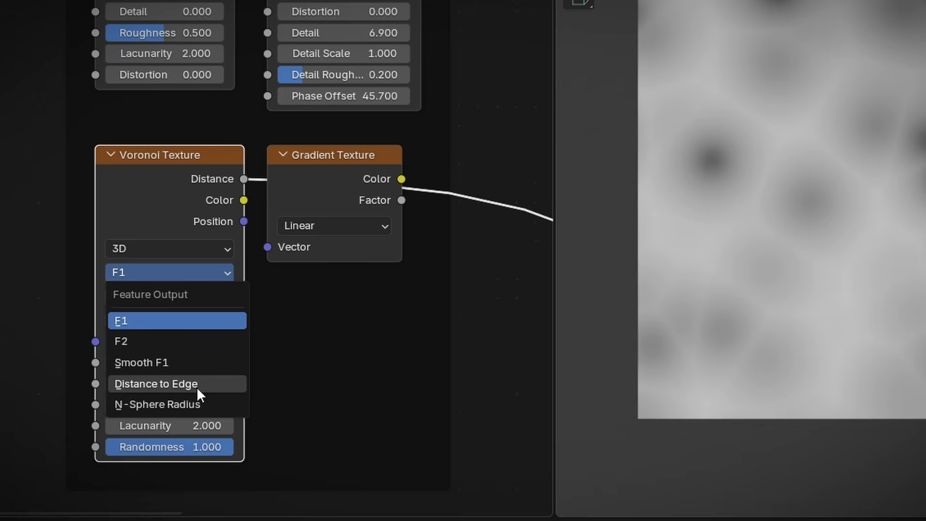
pyautogui.click(196, 385)
pyautogui.moveTo(164, 362); pyautogui.dragTo(191, 361)
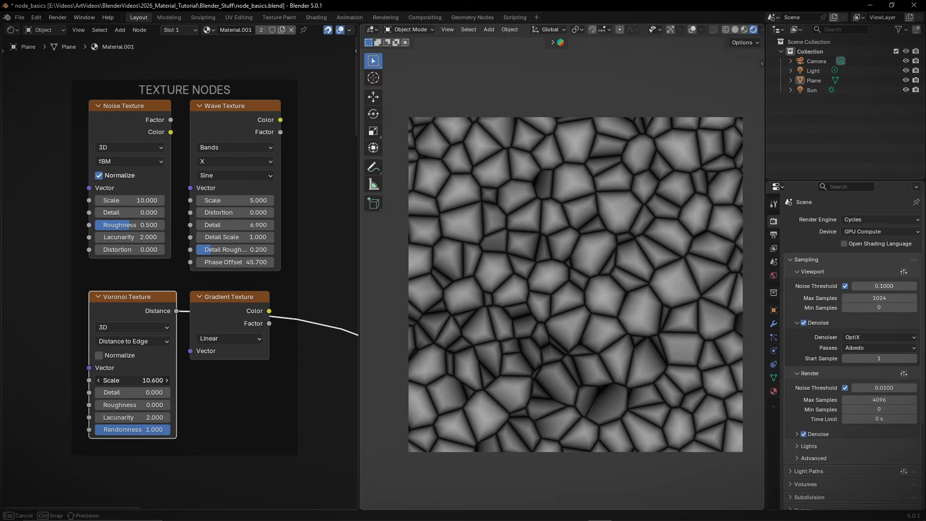
pyautogui.moveTo(145, 380); pyautogui.dragTo(131, 380)
pyautogui.moveTo(150, 429); pyautogui.dragTo(92, 430)
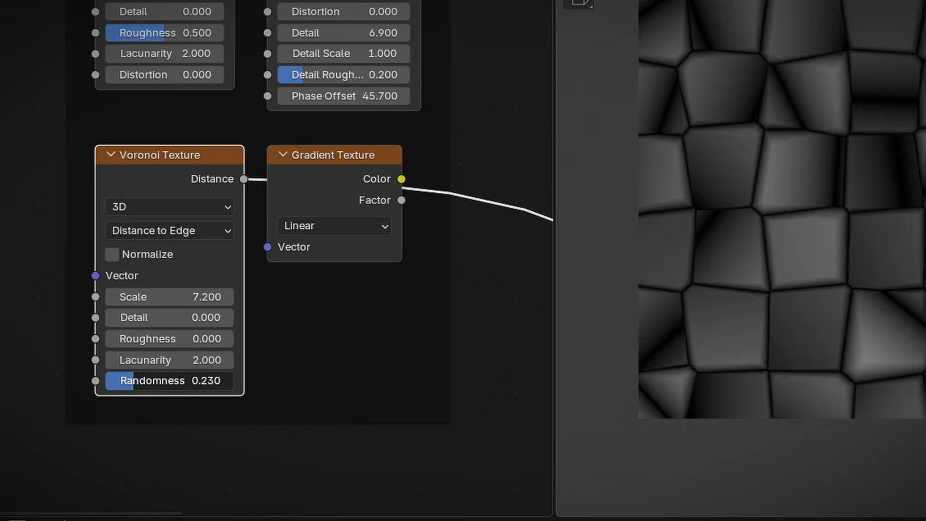
pyautogui.moveTo(125, 381); pyautogui.dragTo(128, 381)
# Set the Voronoi Texture's feature output to F1 and its distance metric to Chebychev
pyautogui.click(169, 231)
pyautogui.click(170, 272)
pyautogui.click(170, 296)
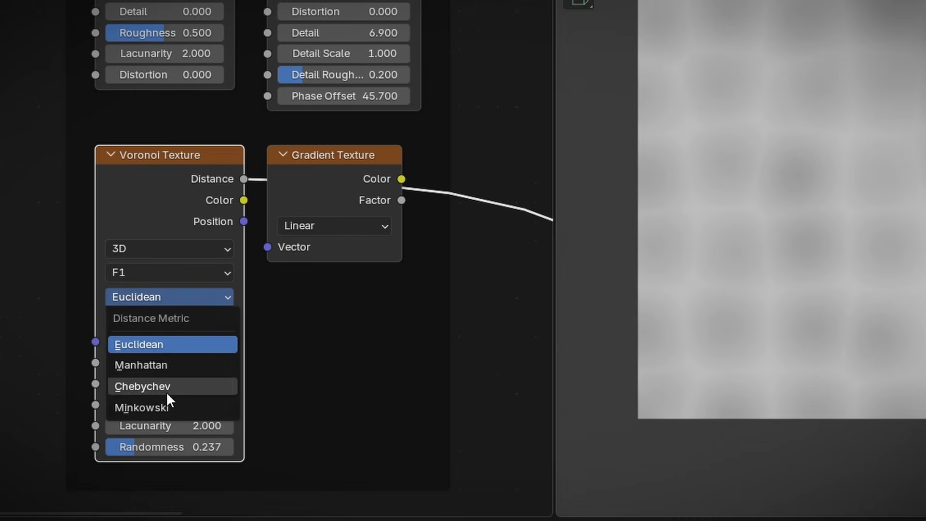
pyautogui.click(164, 386)
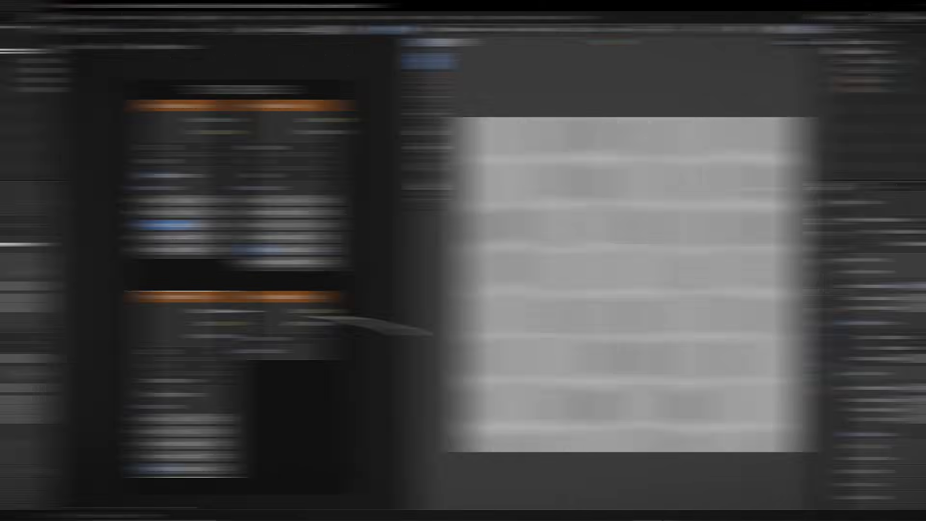
# Preview the Wave Texture's color output and set its distortion to 3.8, detail scale to 2.2 and detail to 15
pyautogui.keyDown('ctrl'); pyautogui.keyDown('shift'); pyautogui.click(215, 120); pyautogui.keyUp('shift'); pyautogui.keyUp('ctrl')
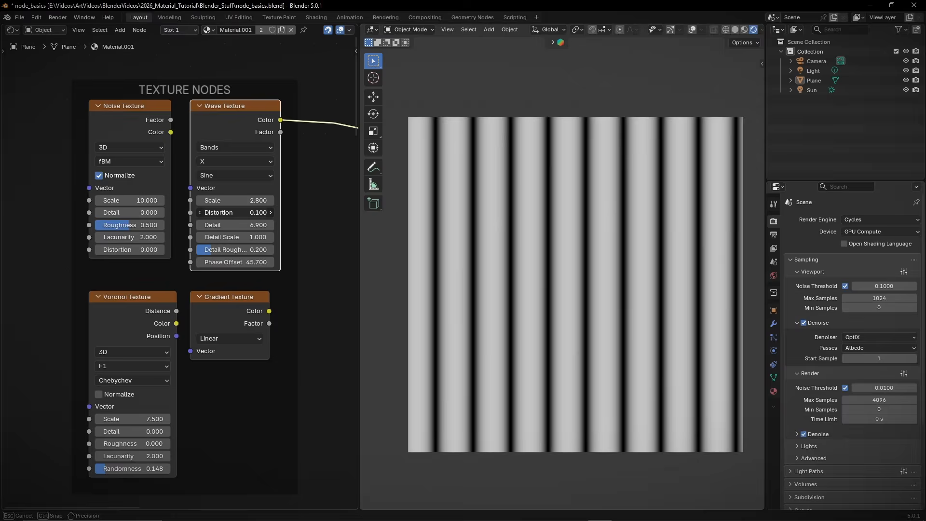
pyautogui.moveTo(236, 237); pyautogui.dragTo(292, 236)
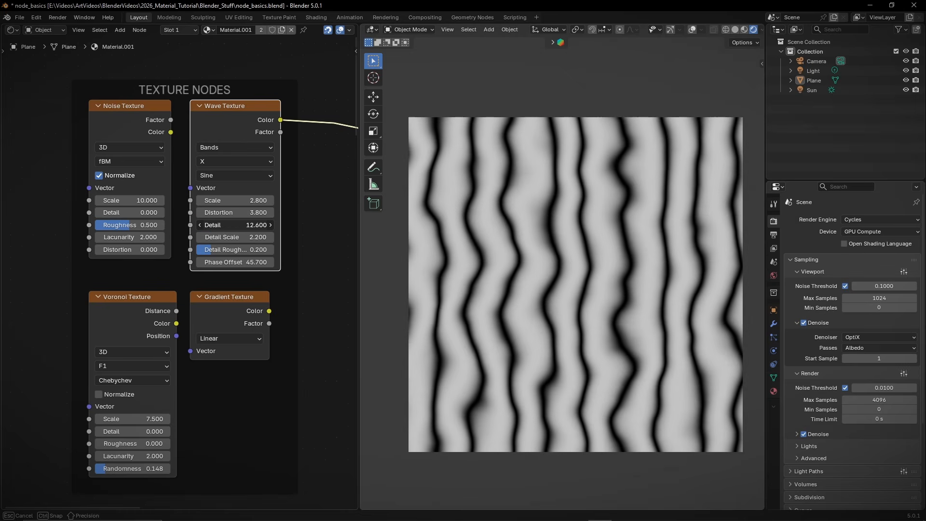
pyautogui.moveTo(235, 225); pyautogui.dragTo(246, 225)
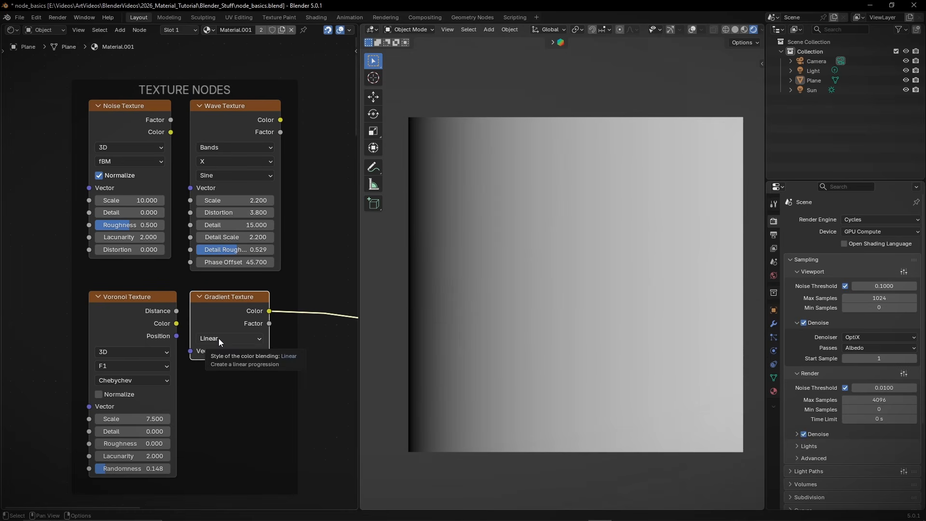
# Try the Quadratic, Easing, Diagonal and Spherical gradient types one after another on the Gradient Texture
pyautogui.click(219, 338)
pyautogui.click(232, 380)
pyautogui.click(230, 337)
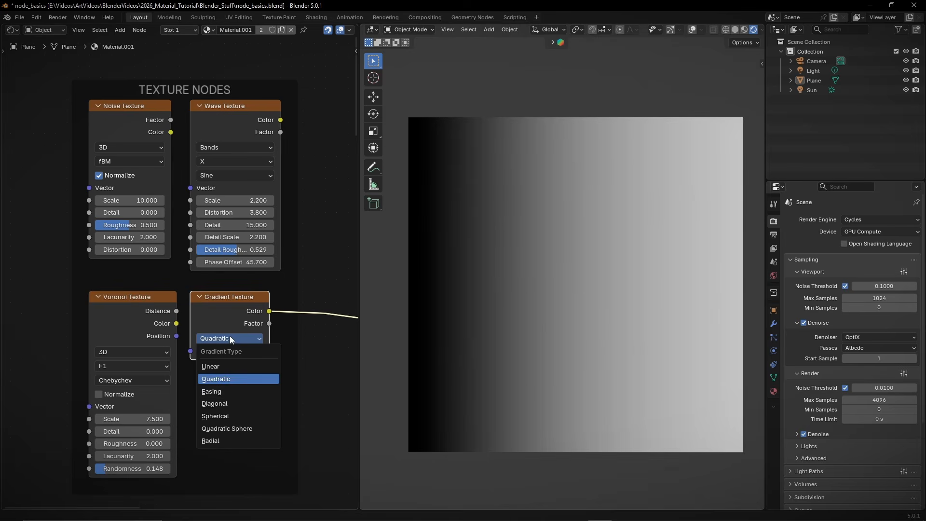
pyautogui.click(237, 390)
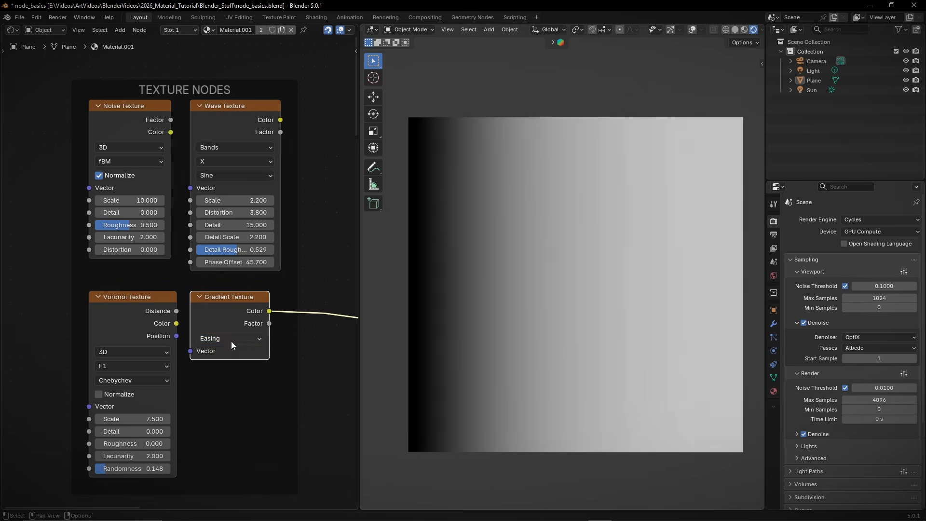
pyautogui.click(231, 340)
pyautogui.click(240, 407)
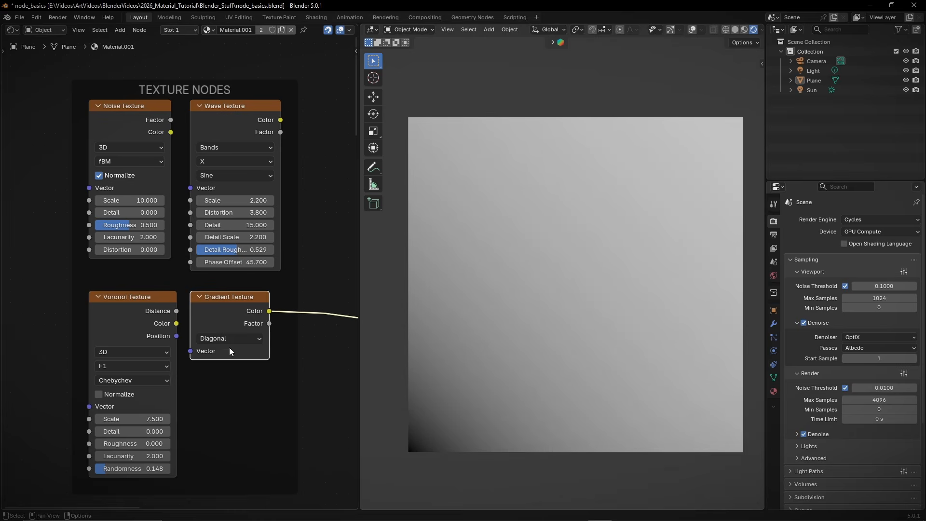
pyautogui.click(230, 339)
pyautogui.click(241, 418)
pyautogui.click(236, 340)
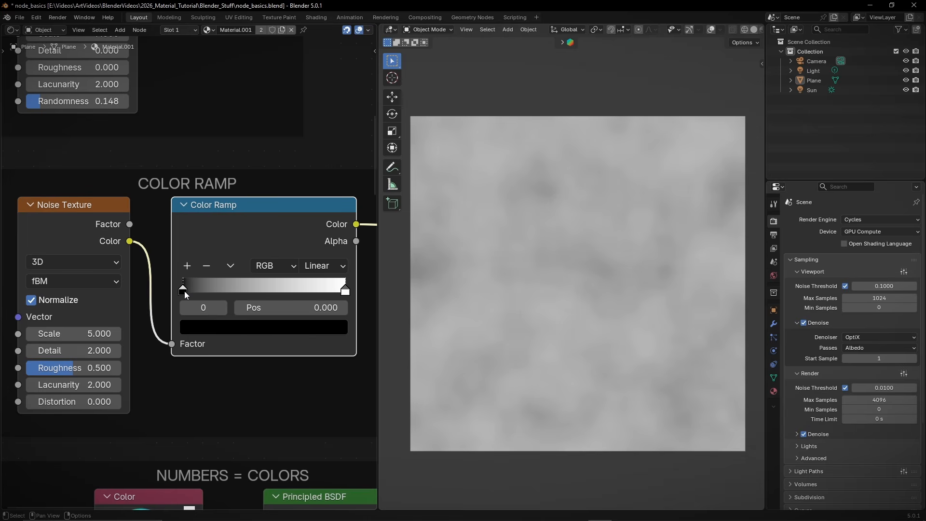
# Move the Color Ramp's black stop to 0.418, switch its interpolation to Constant and set the white stop to 0.482
pyautogui.moveTo(204, 293); pyautogui.dragTo(230, 293)
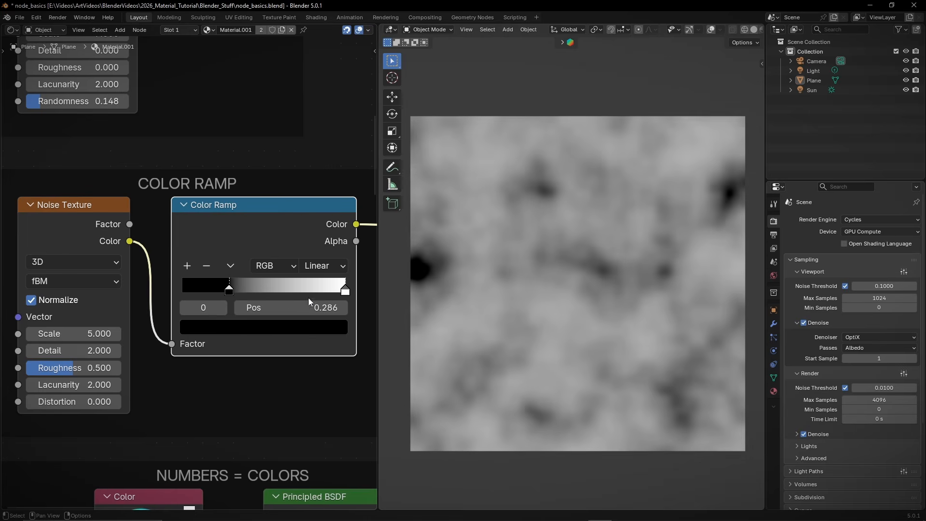
pyautogui.moveTo(332, 293); pyautogui.dragTo(251, 292)
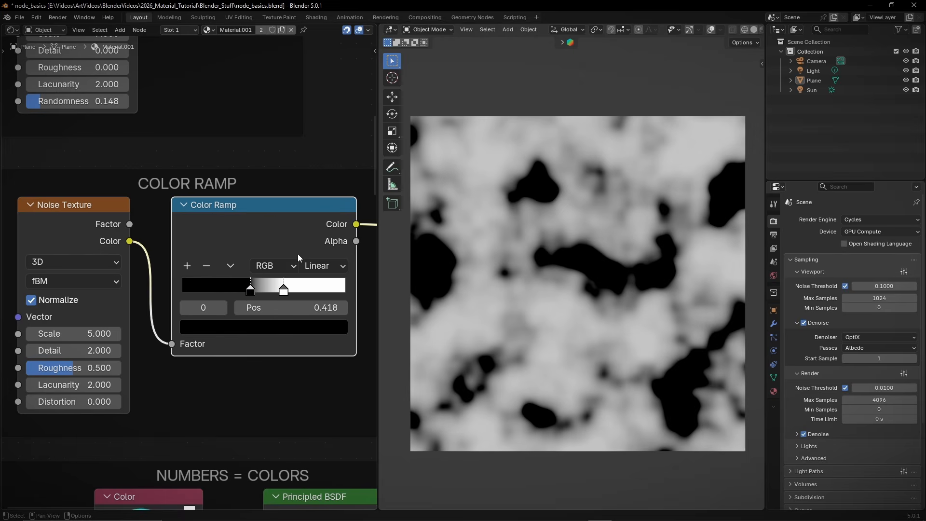
pyautogui.click(334, 265)
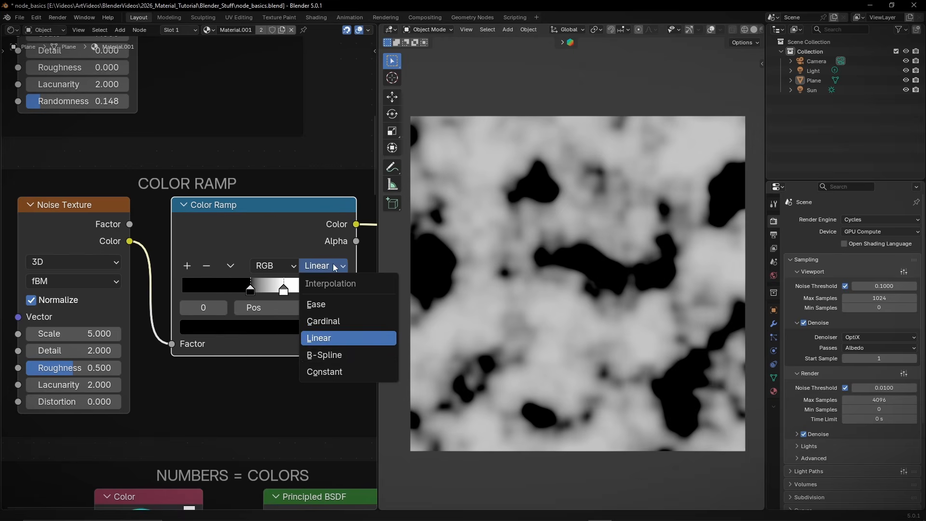
pyautogui.click(336, 372)
pyautogui.moveTo(270, 290); pyautogui.dragTo(289, 289)
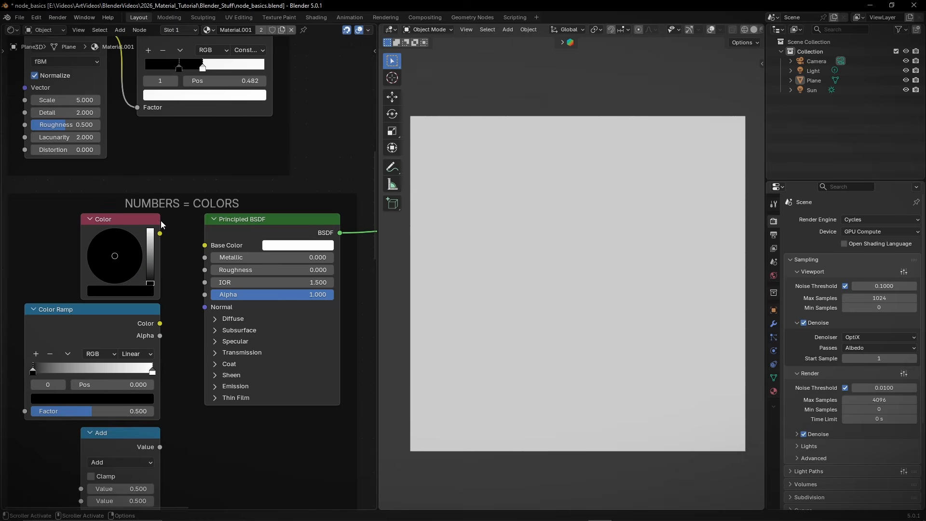
# In the NUMBERS = COLORS frame, move the Color Ramp's black stop to 0.941 and inspect the Principled BSDF's base color
pyautogui.moveTo(160, 234); pyautogui.dragTo(205, 245)
pyautogui.moveTo(160, 324); pyautogui.dragTo(205, 245)
pyautogui.moveTo(32, 371); pyautogui.dragTo(152, 370)
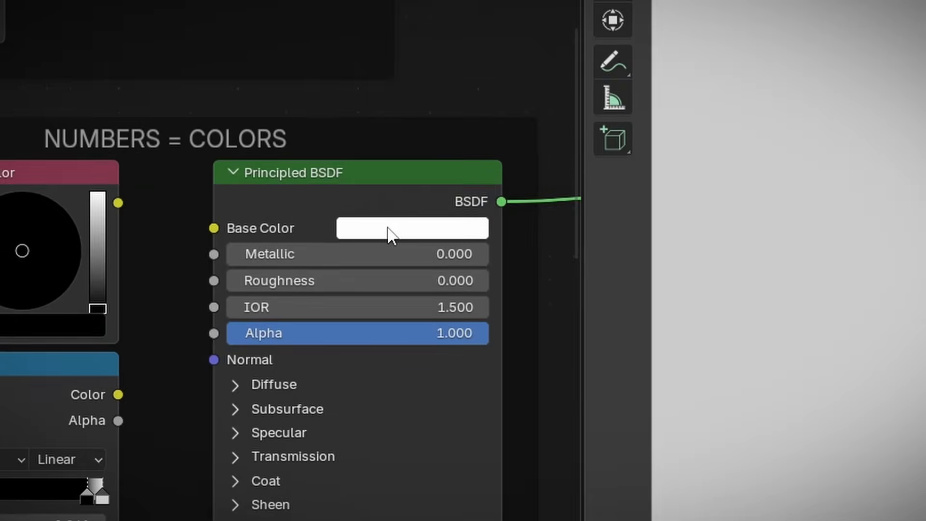
pyautogui.click(286, 245)
pyautogui.click(286, 245)
pyautogui.click(361, 230)
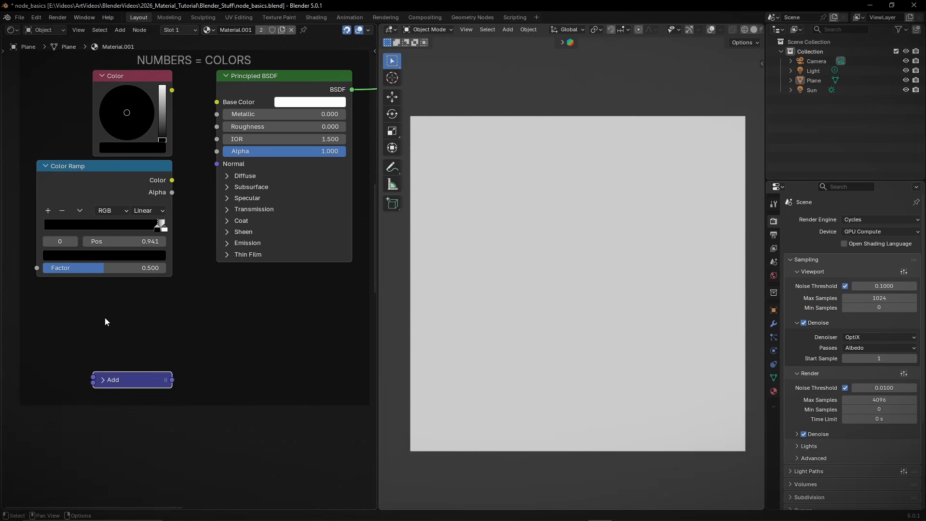
# Add a Math node set to Add above the collapsed vector Add node and set both of its values to 0
pyautogui.hotkey('shift', 'a')
pyautogui.write('math')
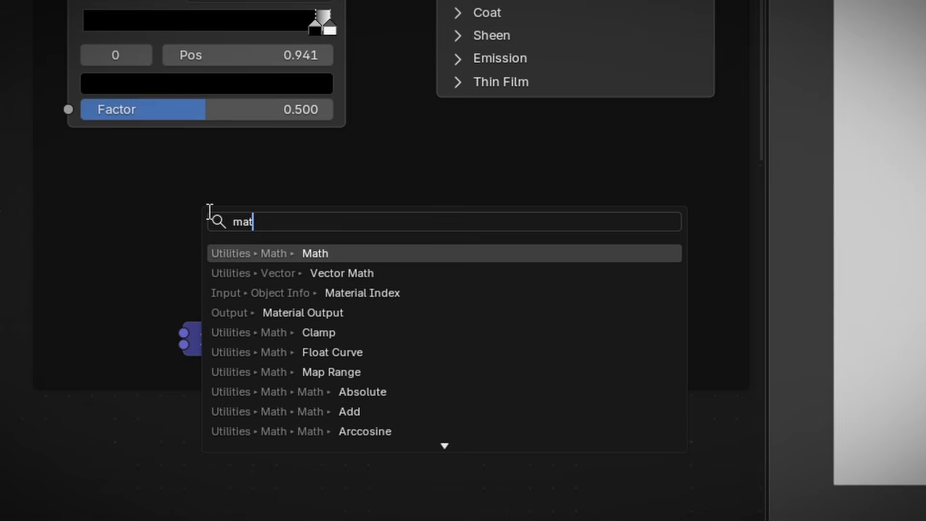
pyautogui.write('h')
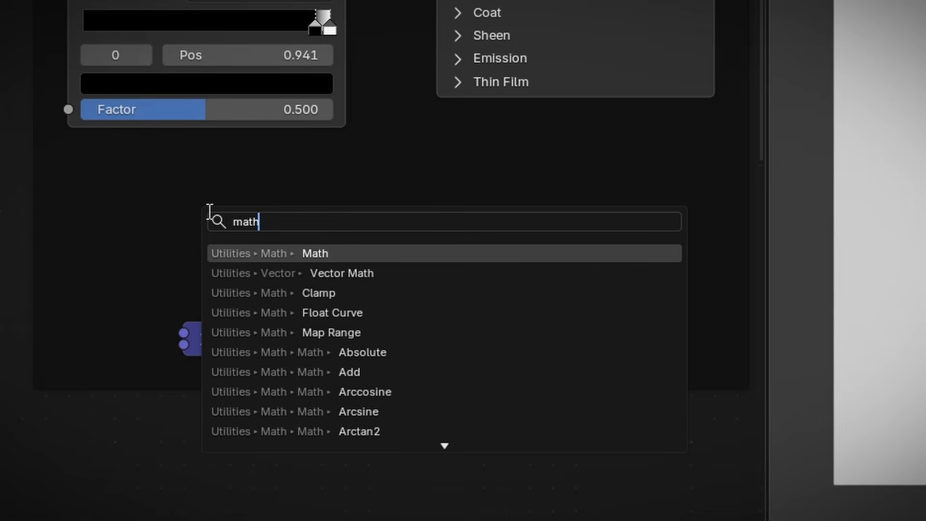
pyautogui.press('Return')
pyautogui.click(207, 137)
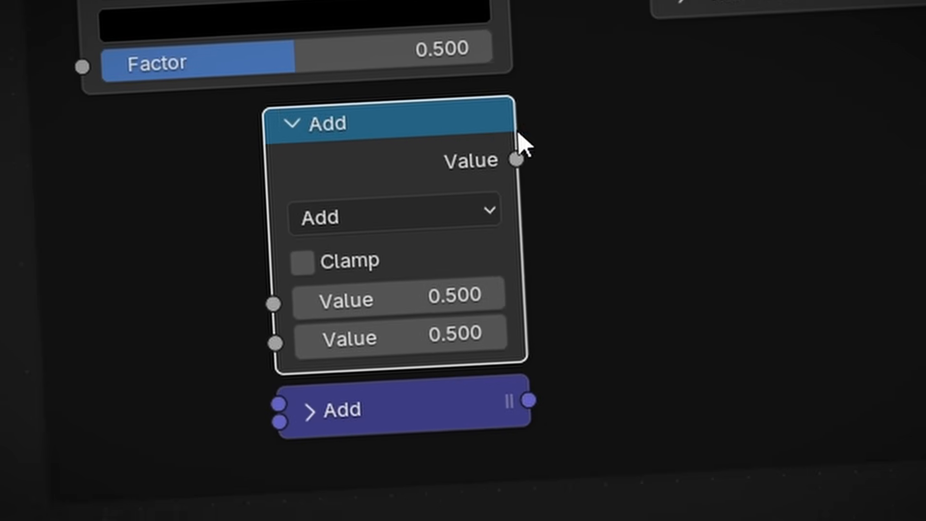
pyautogui.click(245, 269)
pyautogui.write('0')
pyautogui.click(168, 380)
pyautogui.write('0')
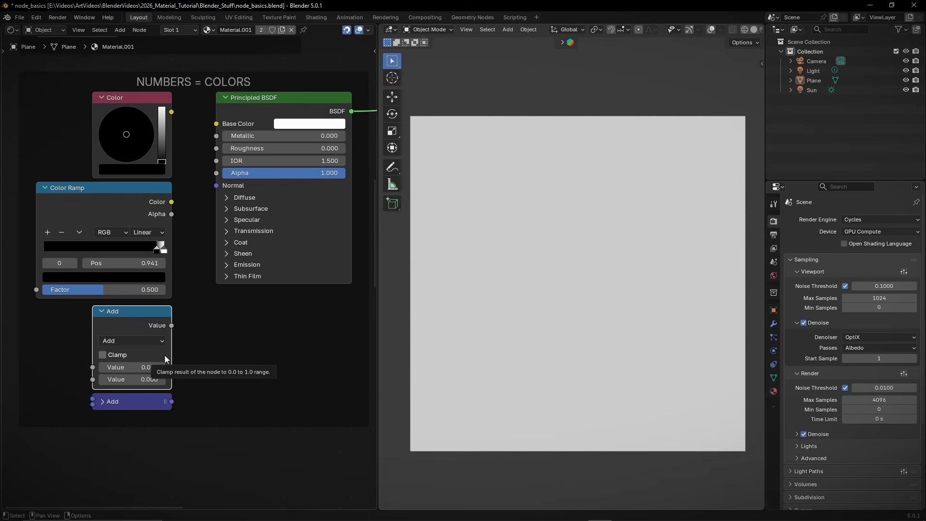
pyautogui.click(188, 360)
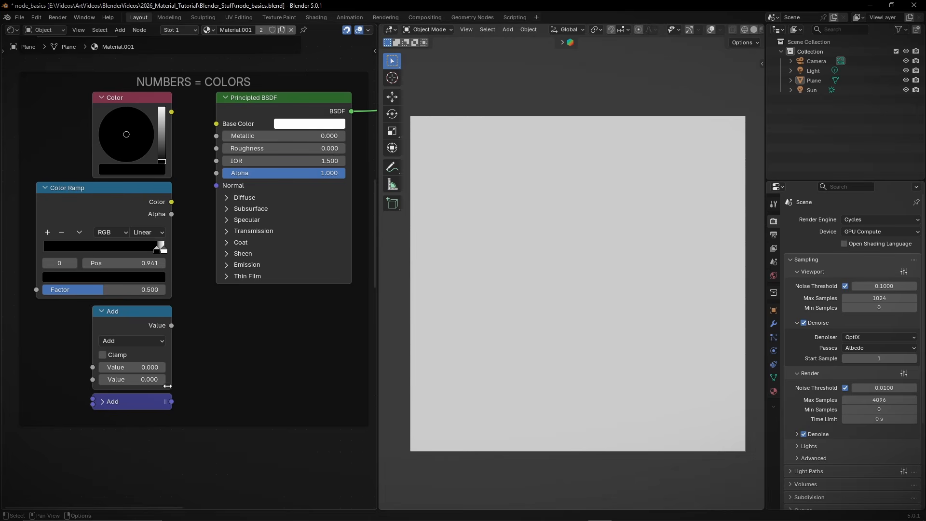
# Connect the Math node's Value output to the Principled BSDF's Base Color
pyautogui.keyDown('shift'); pyautogui.scroll(3, 168, 386); pyautogui.keyUp('shift')
pyautogui.moveTo(171, 383); pyautogui.dragTo(187, 383)
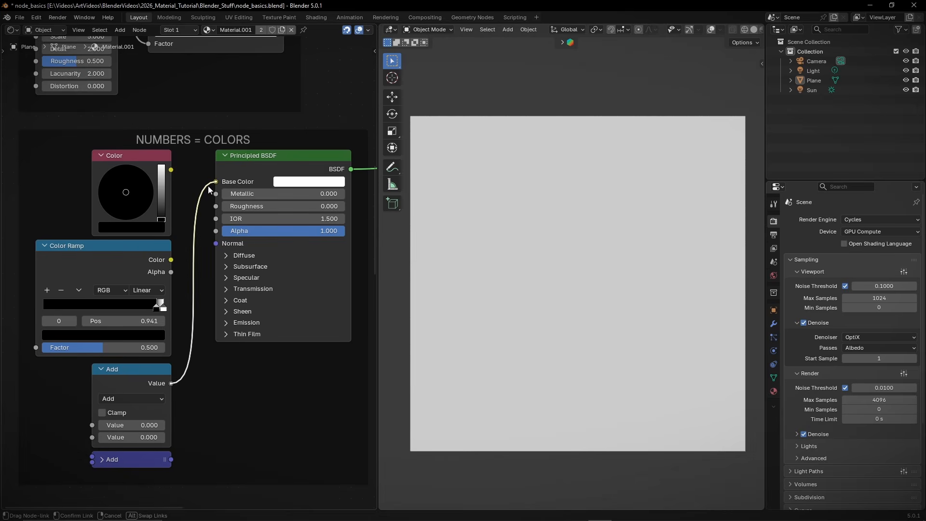
pyautogui.moveTo(208, 186); pyautogui.dragTo(208, 186)
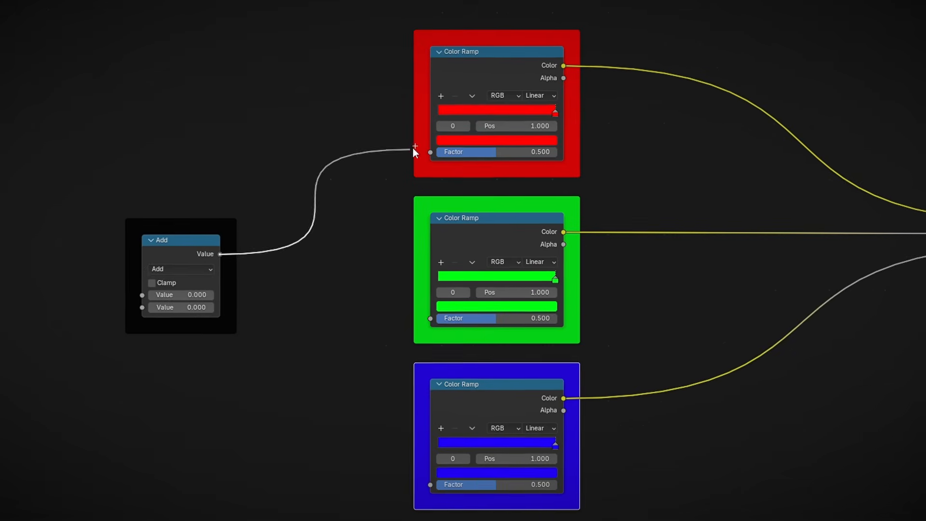
# Try linking the Add node to the red Color Ramp, and set the separate Color node's red, green and blue channels to 1
pyautogui.moveTo(413, 147); pyautogui.dragTo(227, 255)
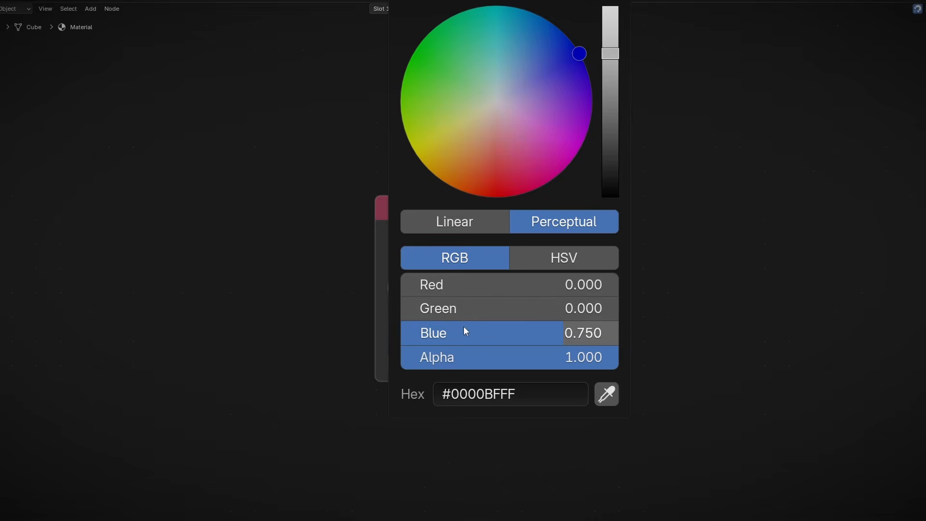
pyautogui.press('Return')
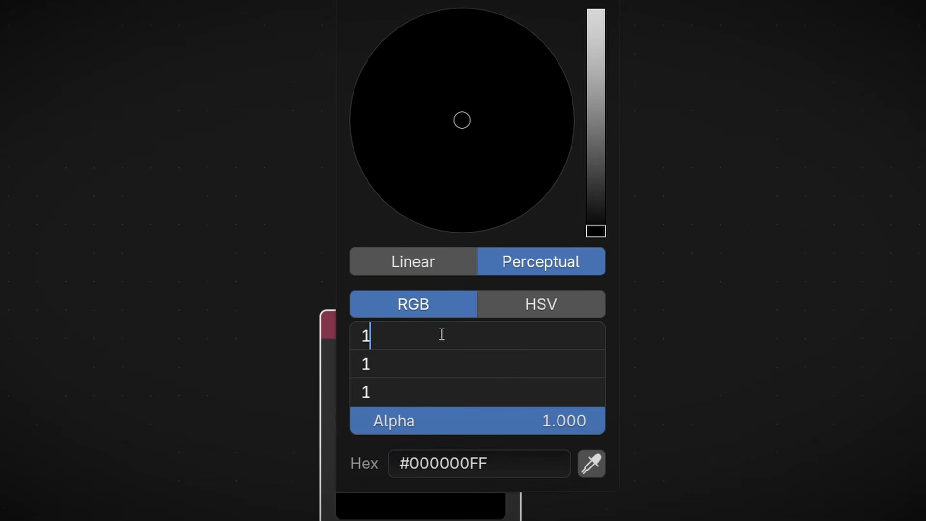
pyautogui.press('Return')
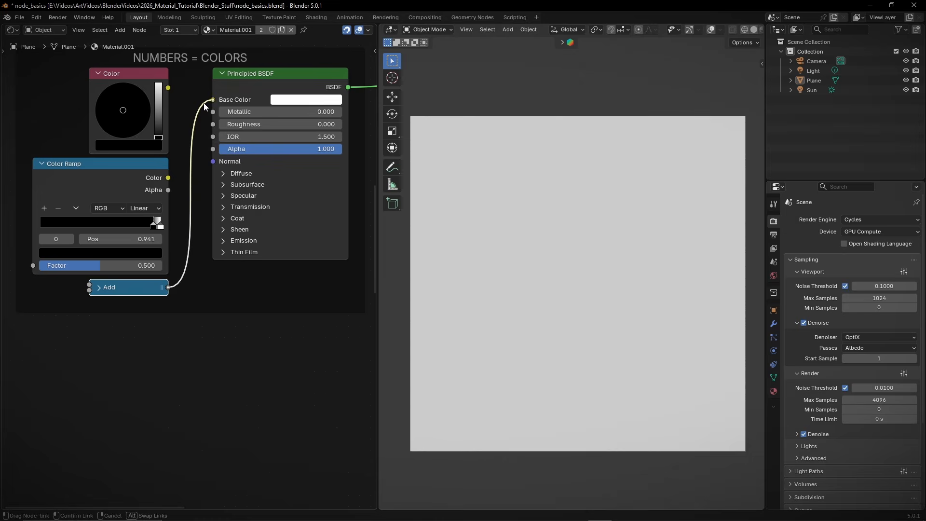
# Add a Vector Math node below the collapsed Math node and connect its Vector output to the Base Color
pyautogui.hotkey('shift', 'a')
pyautogui.write('vect')
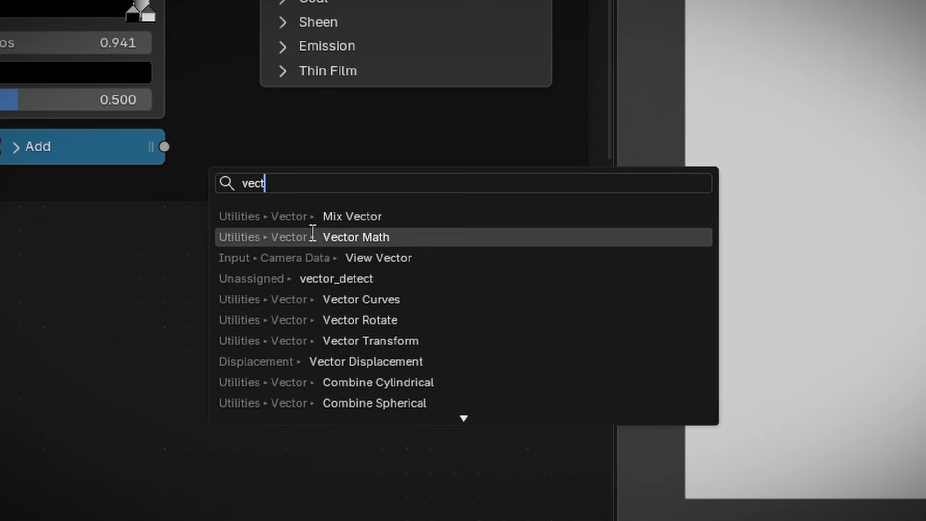
pyautogui.click(322, 239)
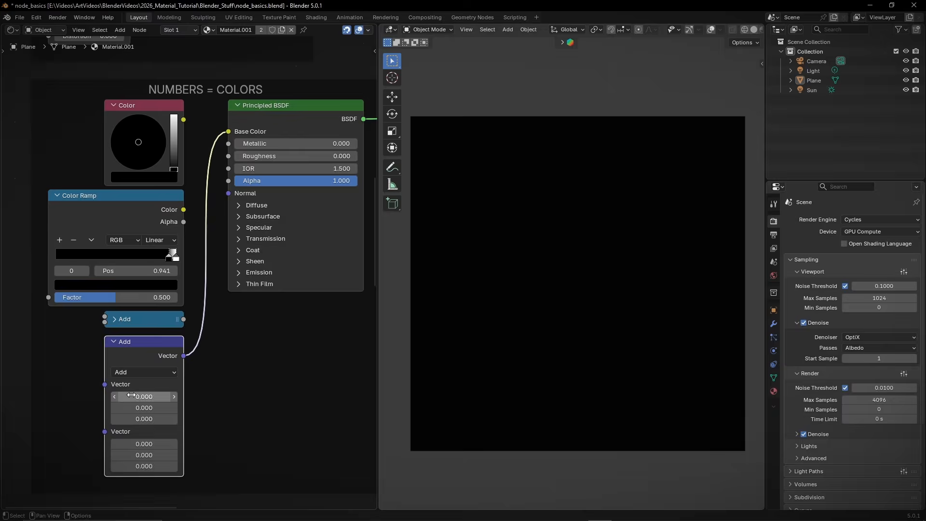
# Set the X component of the Vector Math node's first vector to 0.8, try changing its Z component and undo that change
pyautogui.moveTo(131, 396); pyautogui.dragTo(187, 396)
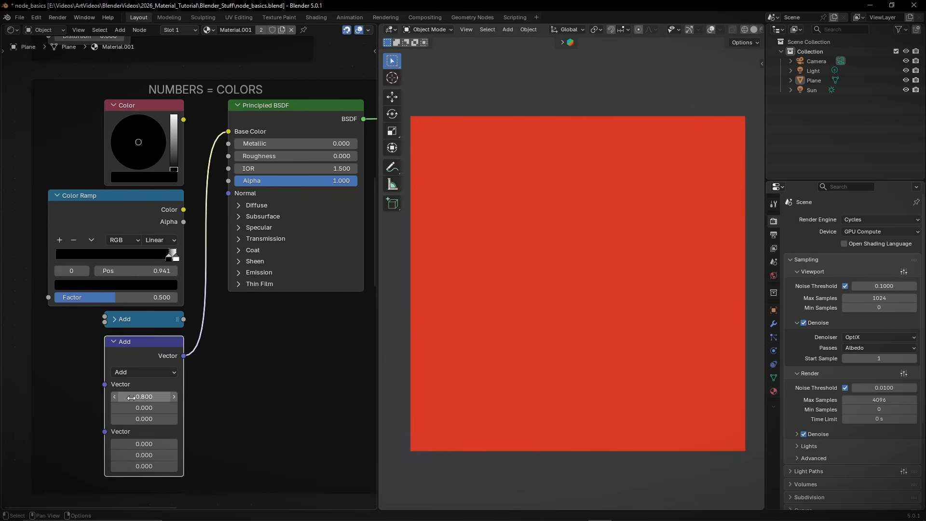
pyautogui.moveTo(140, 419); pyautogui.dragTo(155, 412)
pyautogui.hotkey('ctrl', 'z')
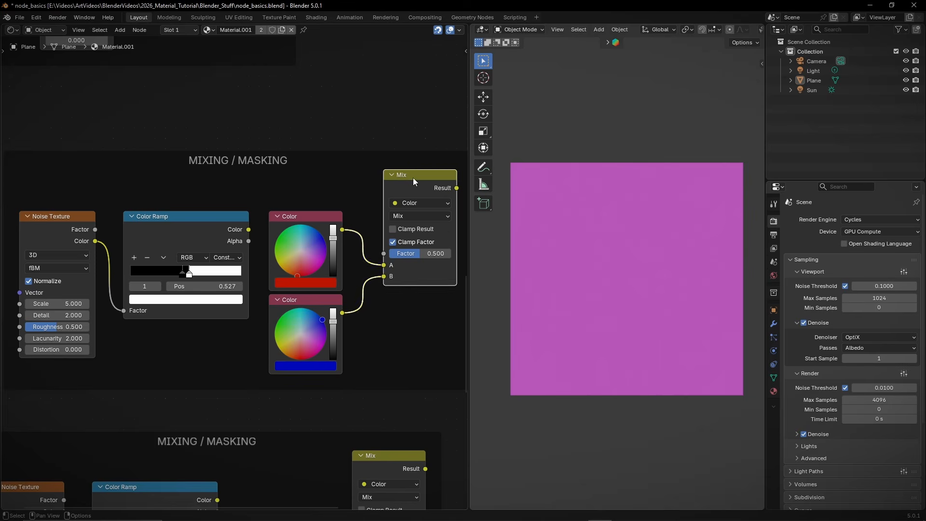
# Reposition the Mix node in the upper MIXING / MASKING frame and try different Factor values between the red and blue colors
pyautogui.moveTo(413, 178)
pyautogui.mouseDown()
pyautogui.moveTo(399, 195)
pyautogui.moveTo(418, 175)
pyautogui.mouseUp()
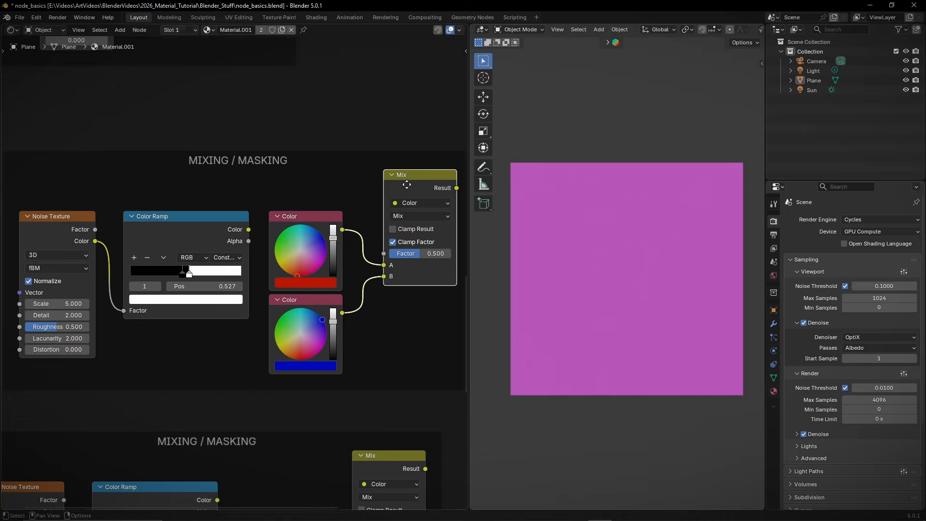
pyautogui.moveTo(414, 179); pyautogui.dragTo(417, 186)
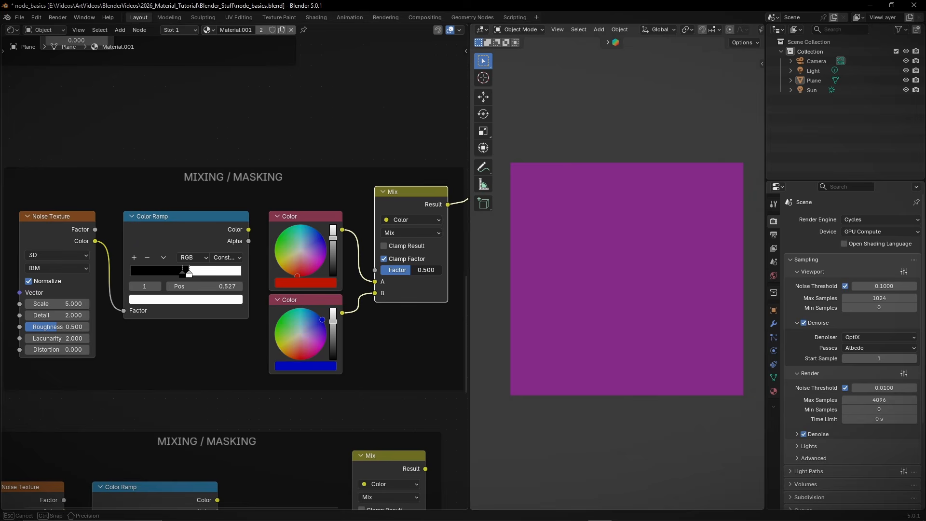
pyautogui.moveTo(441, 271); pyautogui.dragTo(396, 271)
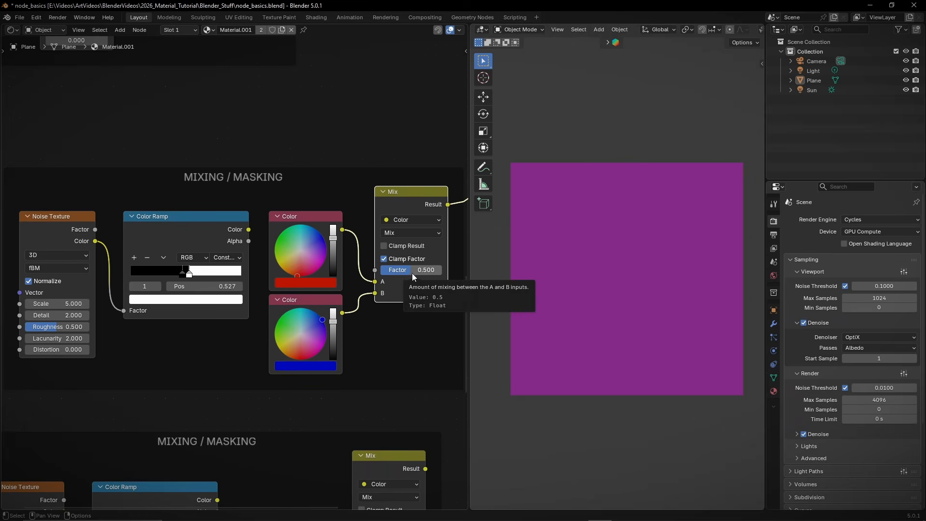
pyautogui.moveTo(412, 273); pyautogui.dragTo(343, 279)
pyautogui.click(411, 270)
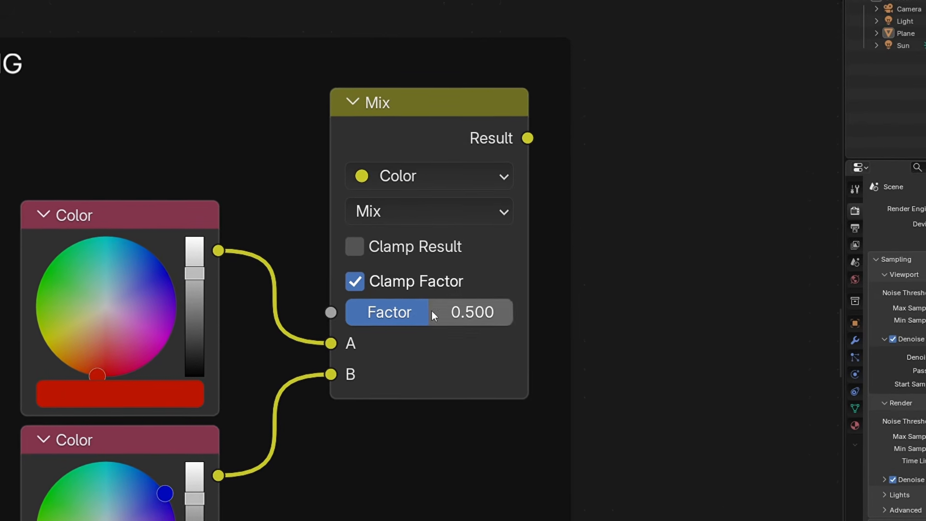
pyautogui.moveTo(432, 312); pyautogui.dragTo(458, 312)
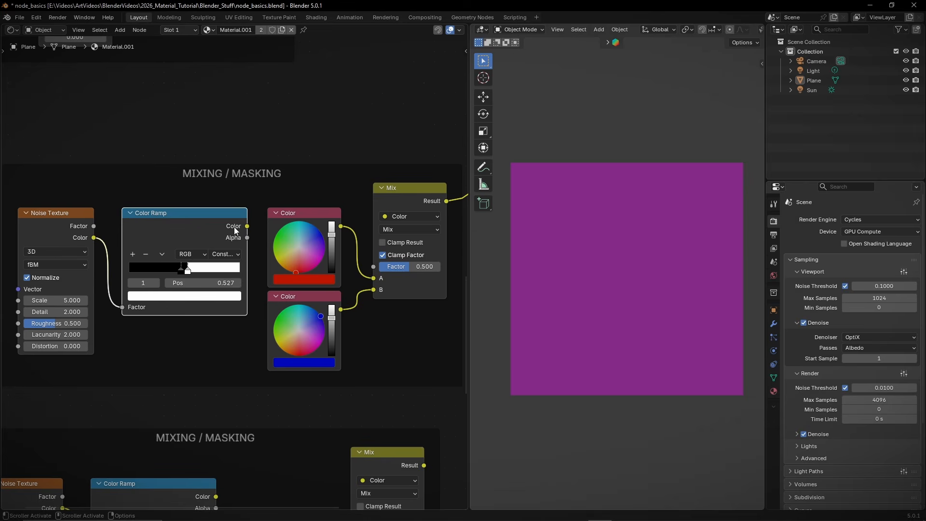
# Connect the Color Ramp's Color output to the Mix node's Factor, move its black stop to 0 and shift its white stop lower
pyautogui.moveTo(246, 226); pyautogui.dragTo(319, 250)
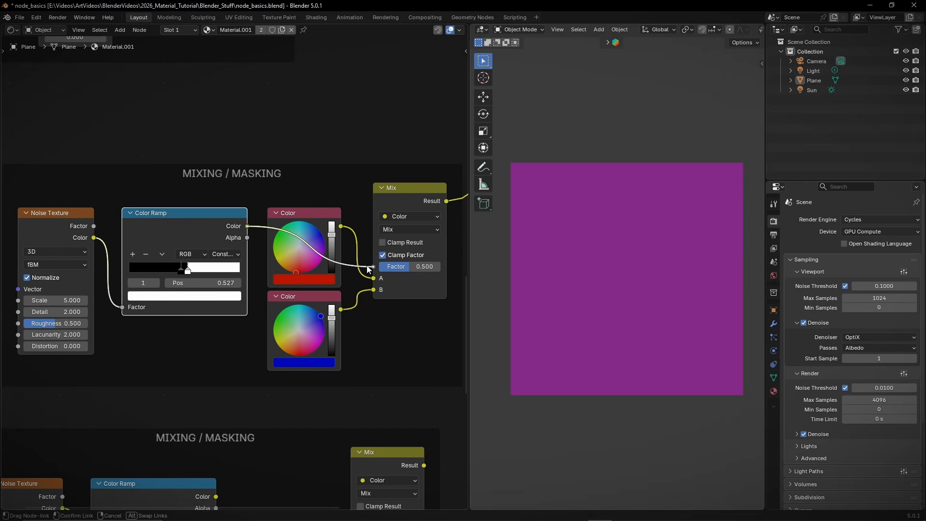
pyautogui.moveTo(373, 270); pyautogui.dragTo(374, 266)
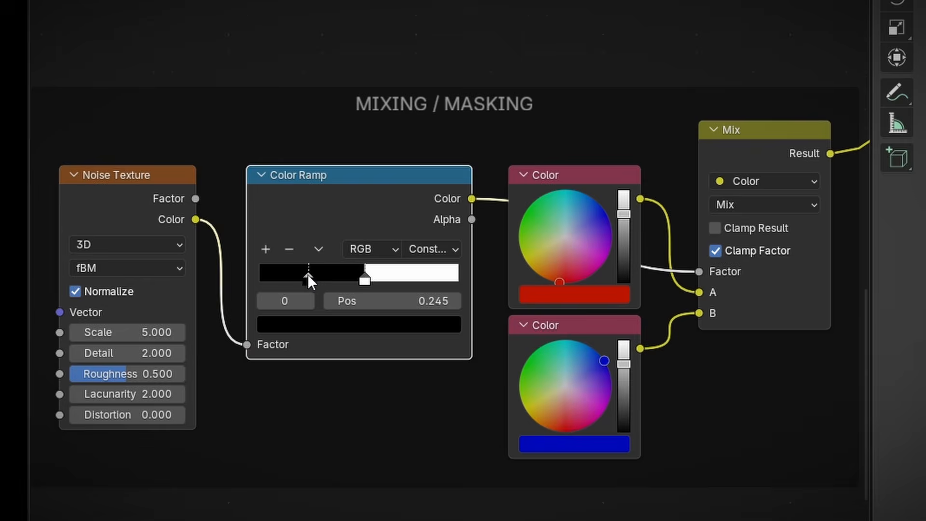
pyautogui.moveTo(308, 275); pyautogui.dragTo(371, 279)
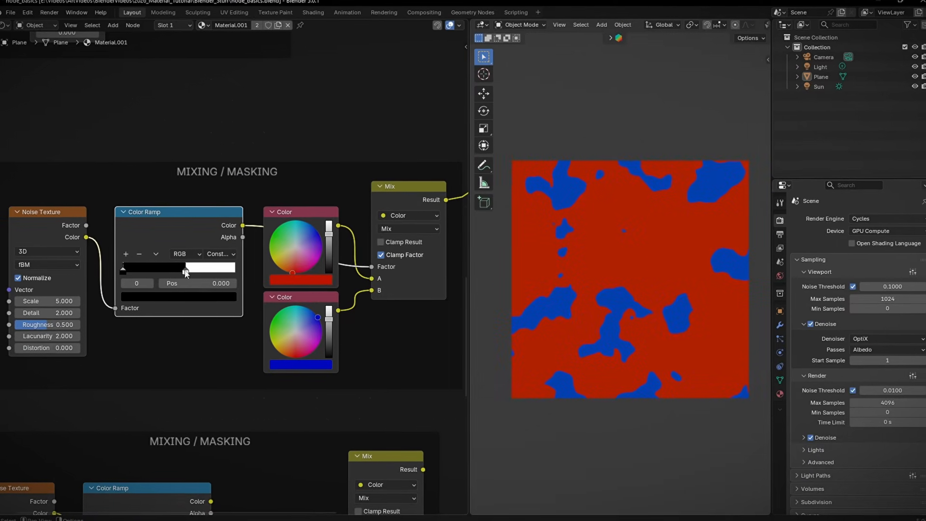
pyautogui.moveTo(182, 273)
pyautogui.mouseDown()
pyautogui.moveTo(148, 273)
pyautogui.moveTo(170, 273)
pyautogui.mouseUp()
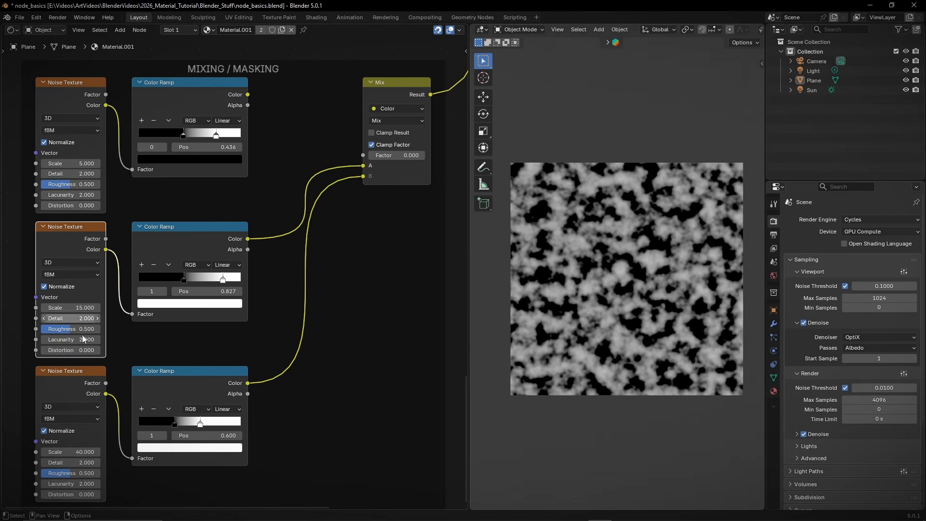
# In the three-noise MIXING / MASKING frame, feed the scale 5 noise's Color Ramp into the Mix Factor and raise its black stop
pyautogui.moveTo(395, 155); pyautogui.dragTo(368, 155)
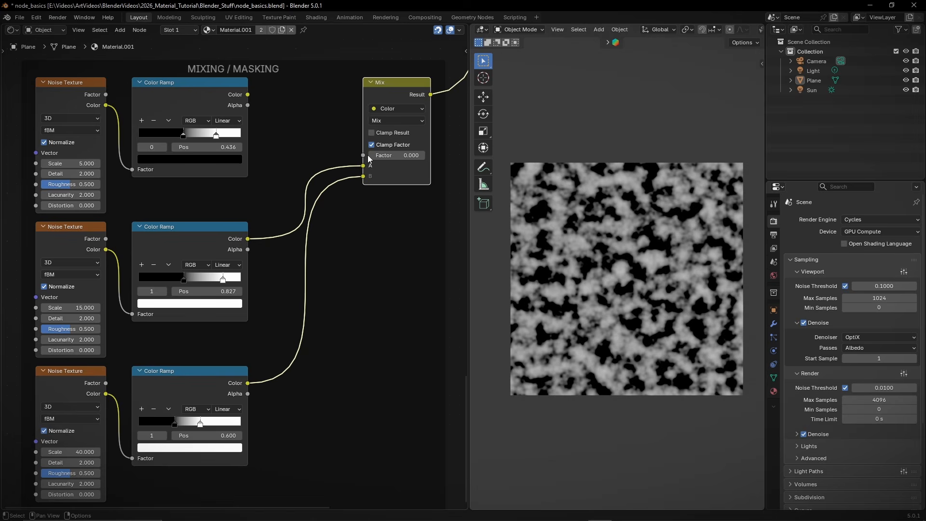
pyautogui.moveTo(70, 94)
pyautogui.mouseDown()
pyautogui.moveTo(60, 83)
pyautogui.moveTo(70, 83)
pyautogui.mouseUp()
pyautogui.click(246, 98)
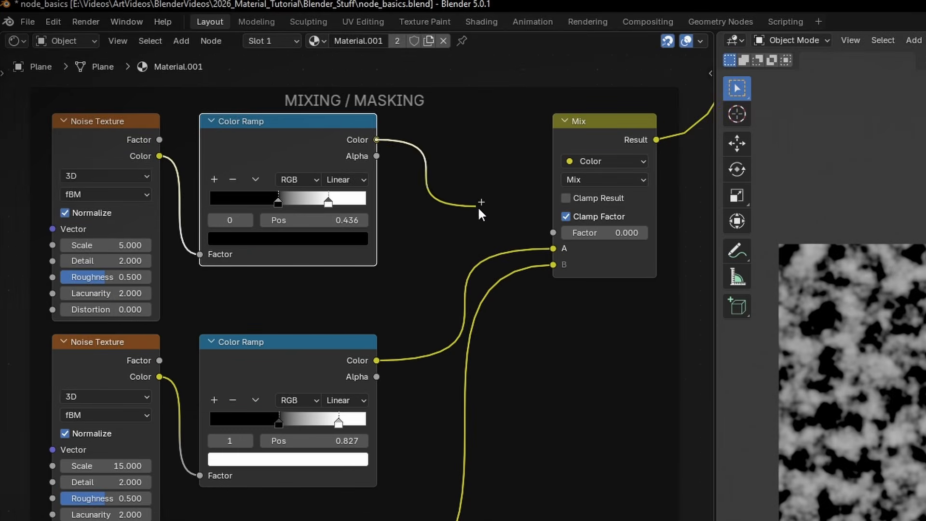
pyautogui.moveTo(480, 210); pyautogui.dragTo(553, 232)
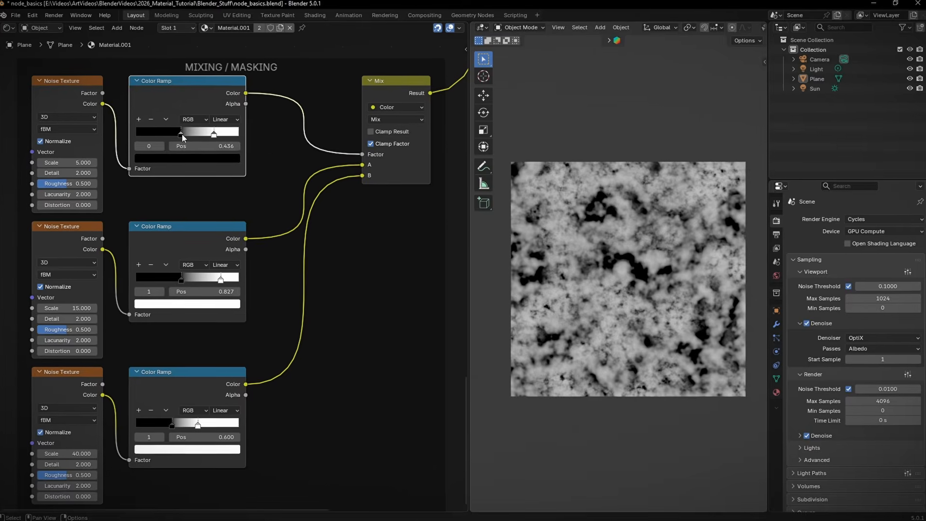
pyautogui.moveTo(180, 133)
pyautogui.mouseDown()
pyautogui.moveTo(201, 132)
pyautogui.moveTo(163, 125)
pyautogui.moveTo(196, 128)
pyautogui.mouseUp()
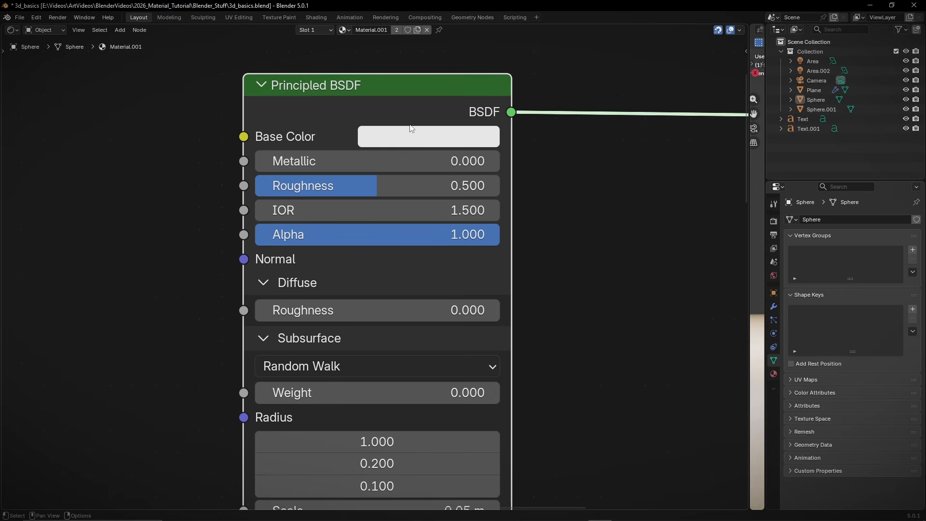
# Connect the Color output of the ROUGHNESS frame's Color Ramp to the Principled BSDF's Roughness input
pyautogui.moveTo(502, 148); pyautogui.dragTo(531, 144, button='middle')
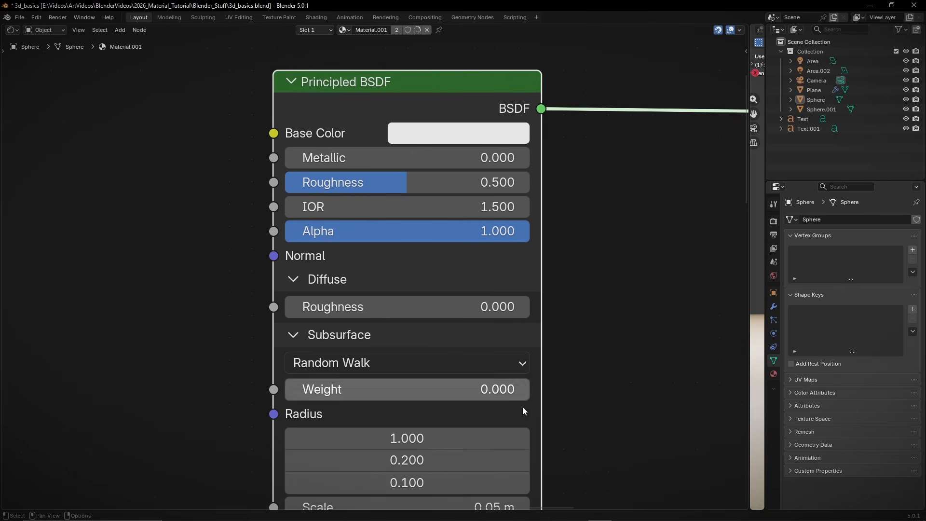
pyautogui.moveTo(588, 482); pyautogui.dragTo(569, 89, button='middle')
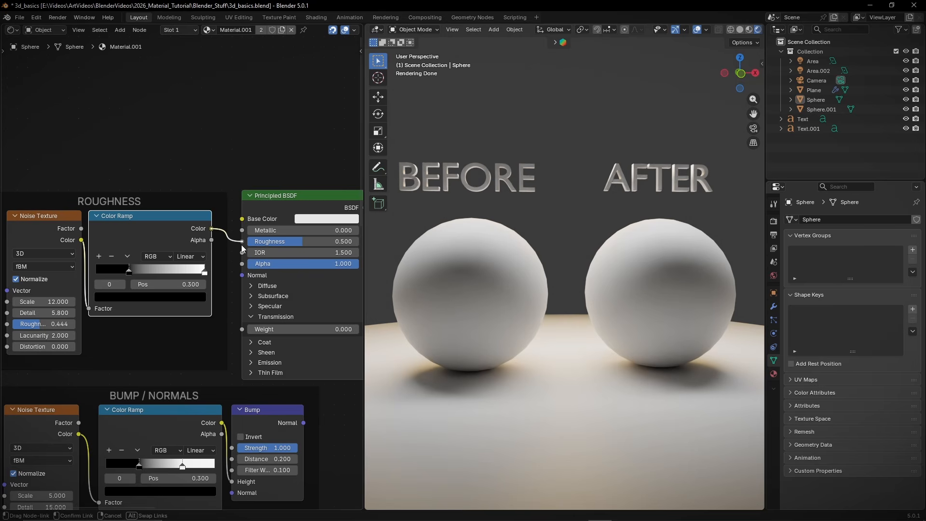
pyautogui.moveTo(243, 248); pyautogui.dragTo(241, 242)
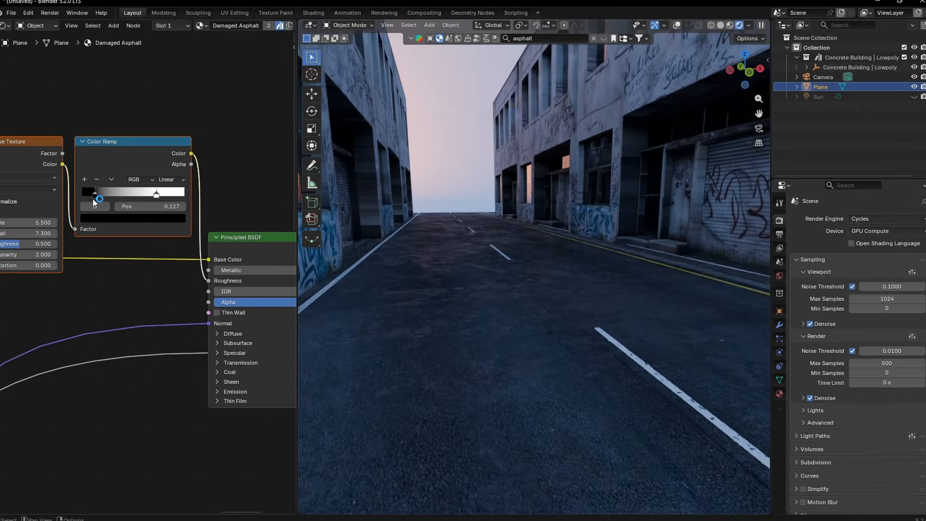
# Raise the black stop of the Color Ramp driving the Damaged Asphalt material's roughness, and view the dark glossy sphere from another angle
pyautogui.moveTo(92, 199); pyautogui.dragTo(126, 193)
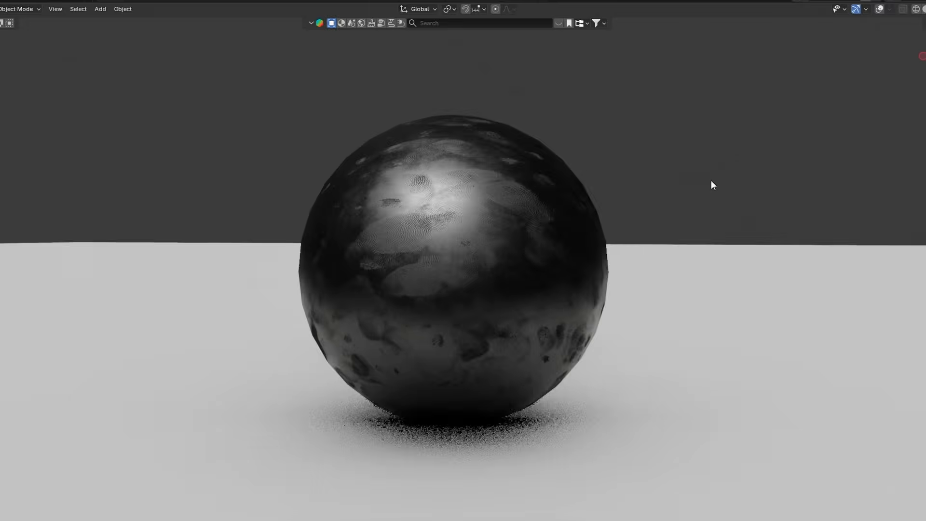
pyautogui.moveTo(711, 180); pyautogui.dragTo(669, 180, button='middle')
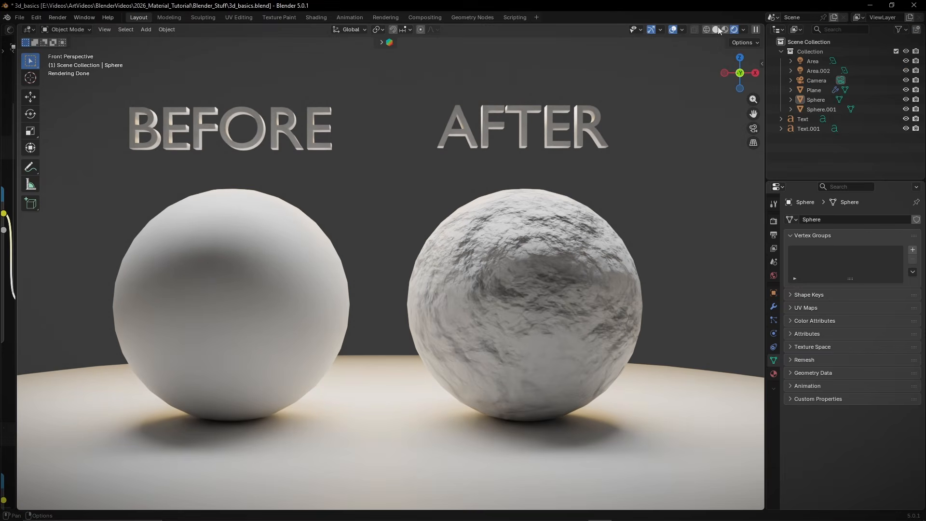
# Check the spheres in solid shading, then lower the black stop of the BUMP / NORMALS Color Ramp and set its white stop to 0.491
pyautogui.click(717, 29)
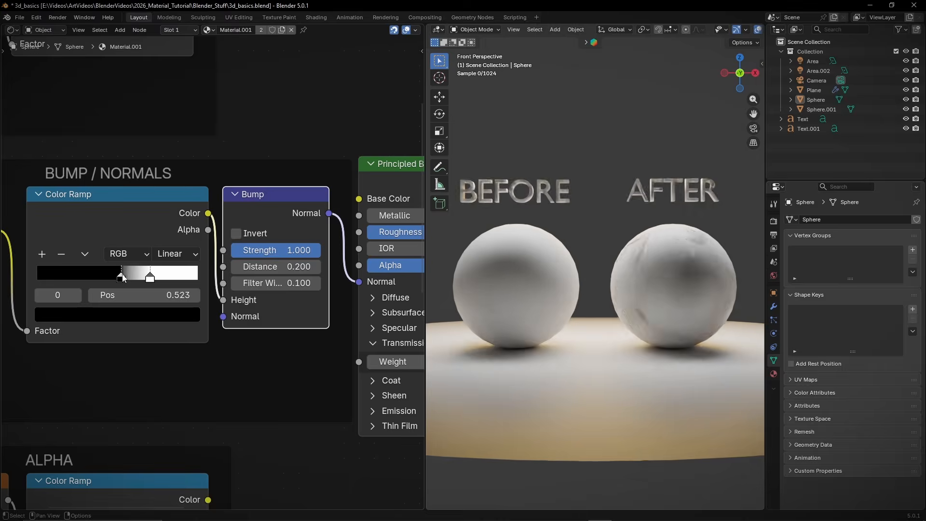
pyautogui.moveTo(122, 278); pyautogui.dragTo(89, 278)
pyautogui.moveTo(150, 278); pyautogui.dragTo(112, 276)
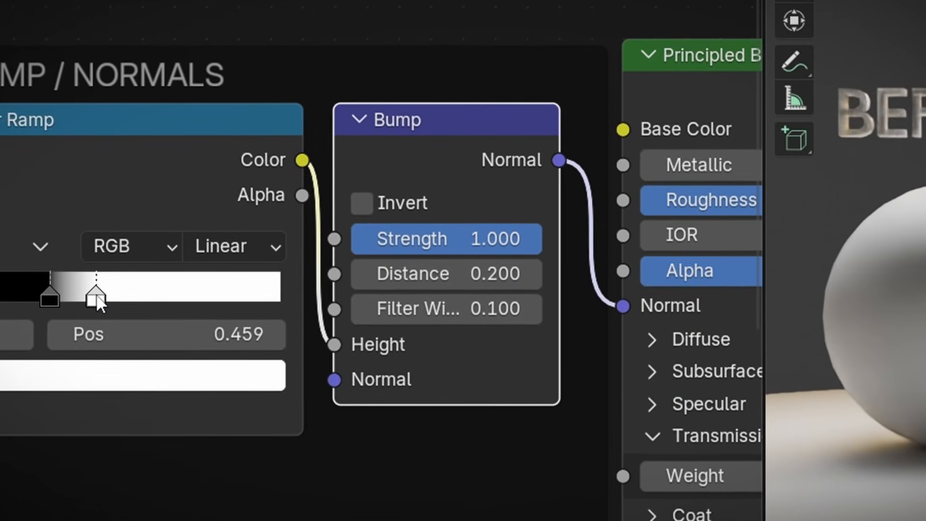
pyautogui.moveTo(48, 299); pyautogui.dragTo(1, 300)
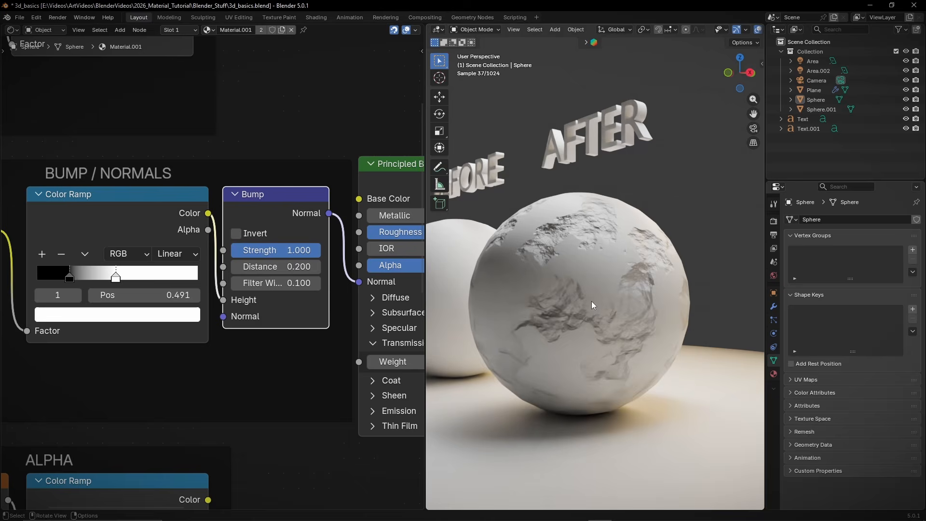
# Lower the black stop of the ALPHA frame's Color Ramp to 0.036
pyautogui.moveTo(592, 301); pyautogui.dragTo(554, 295, button='middle')
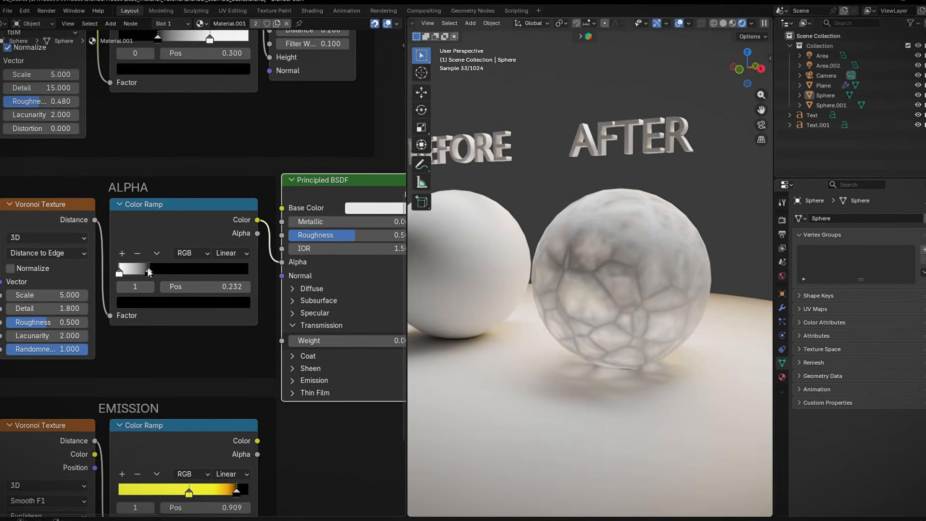
pyautogui.moveTo(141, 273); pyautogui.dragTo(105, 268)
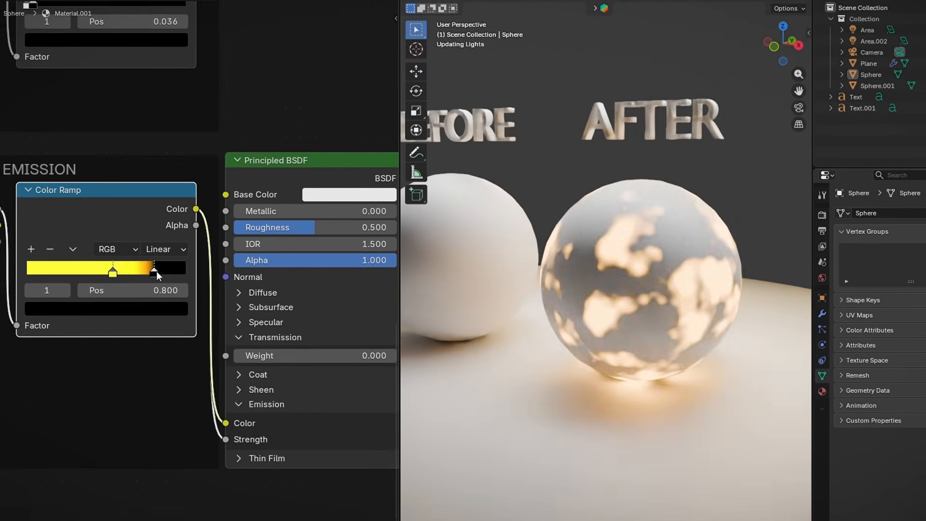
# Raise the black stop of the EMISSION frame's Color Ramp and shift its yellow stop closer to it
pyautogui.moveTo(156, 272); pyautogui.dragTo(174, 271)
pyautogui.click(113, 273)
pyautogui.moveTo(112, 273); pyautogui.dragTo(148, 273)
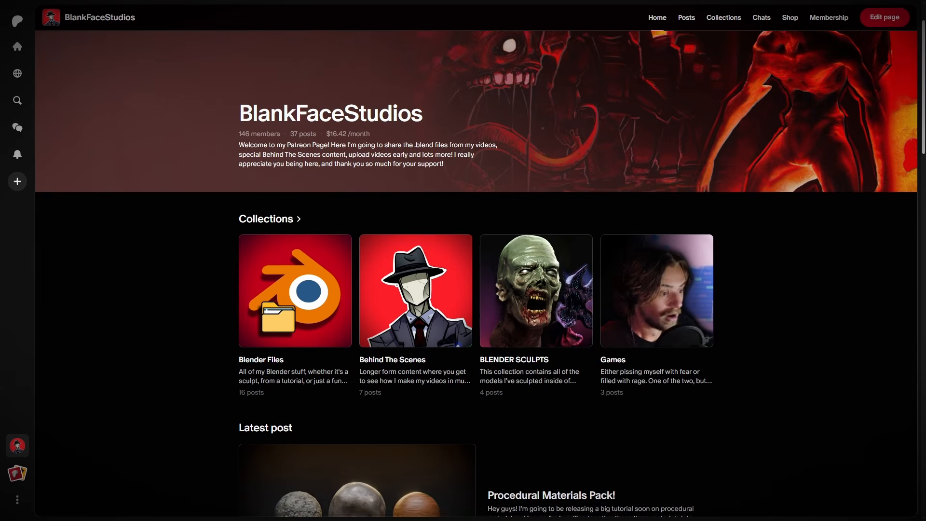
# Browse the BlankFaceStudios Patreon page through its collections, latest post and Blender Files section
pyautogui.scroll(-2, 476, 274)
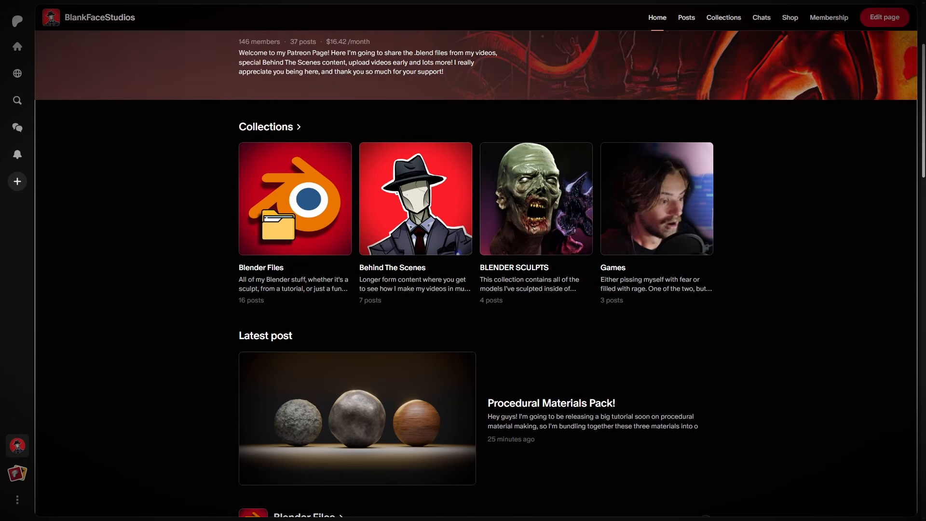
pyautogui.scroll(-4, 477, 274)
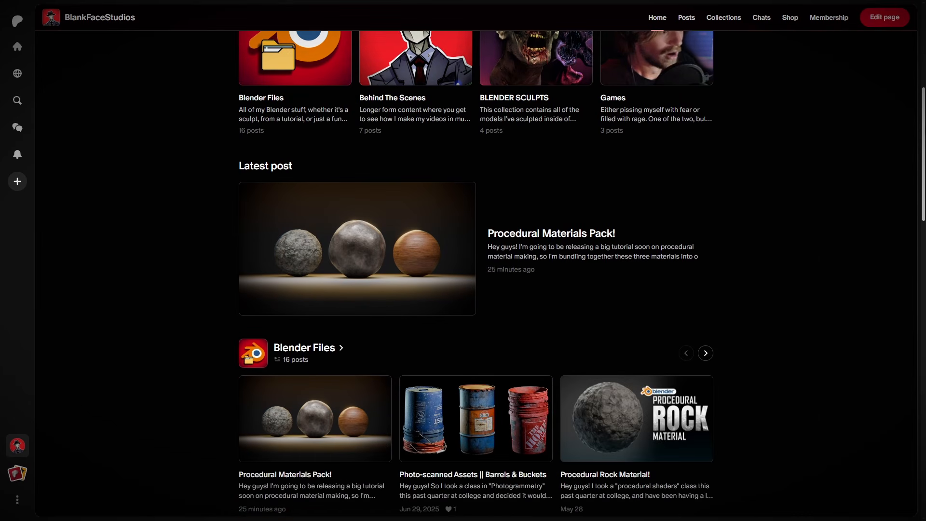
pyautogui.scroll(-4, 476, 274)
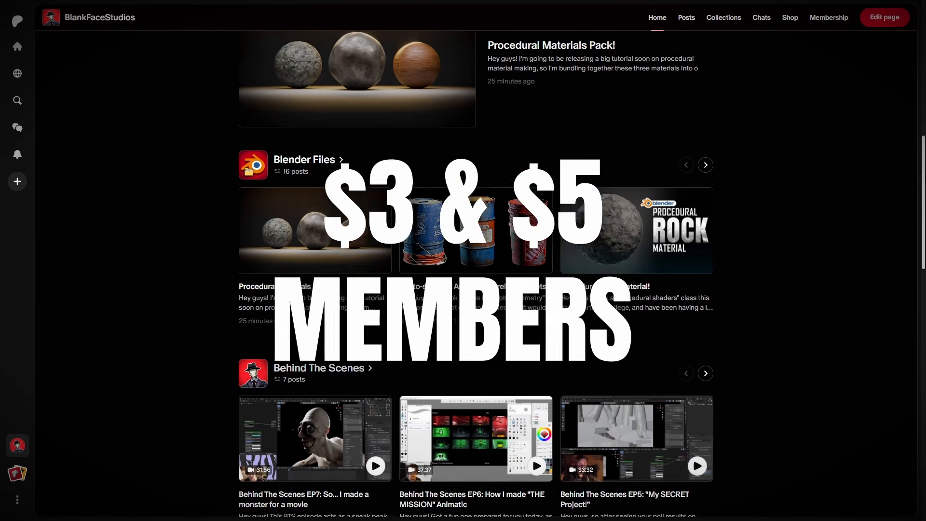
pyautogui.scroll(-3, 476, 274)
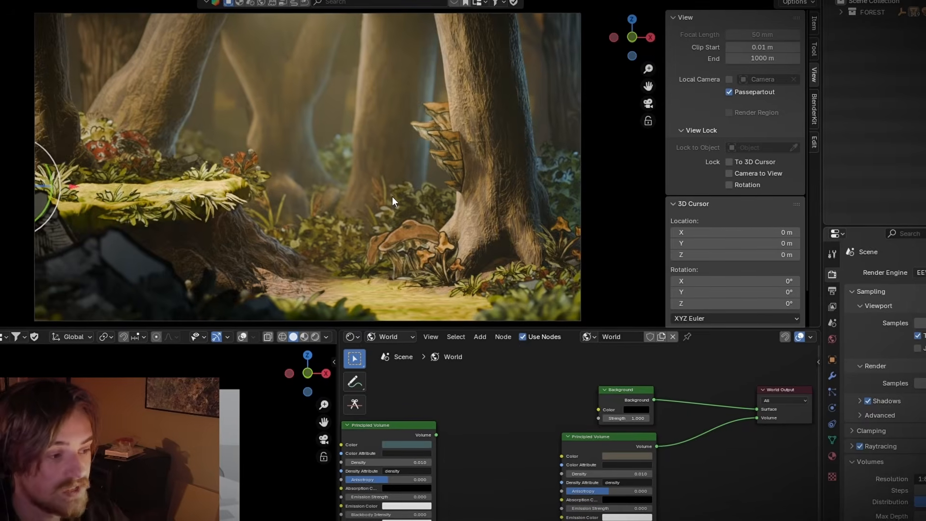
# Open the grass texture from the project's Textures folder for editing in Photoshop
pyautogui.moveTo(392, 196); pyautogui.dragTo(520, 136, button='middle')
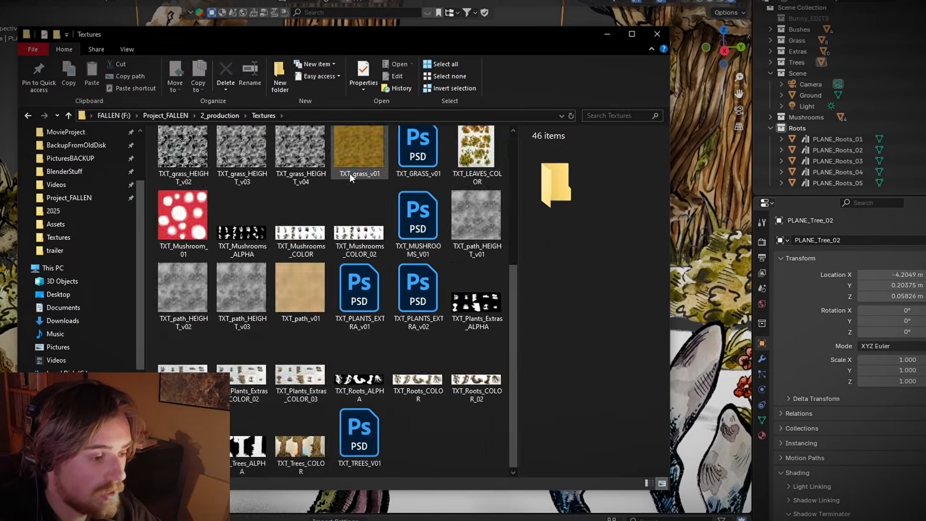
pyautogui.doubleClick(349, 172)
pyautogui.click(480, 162)
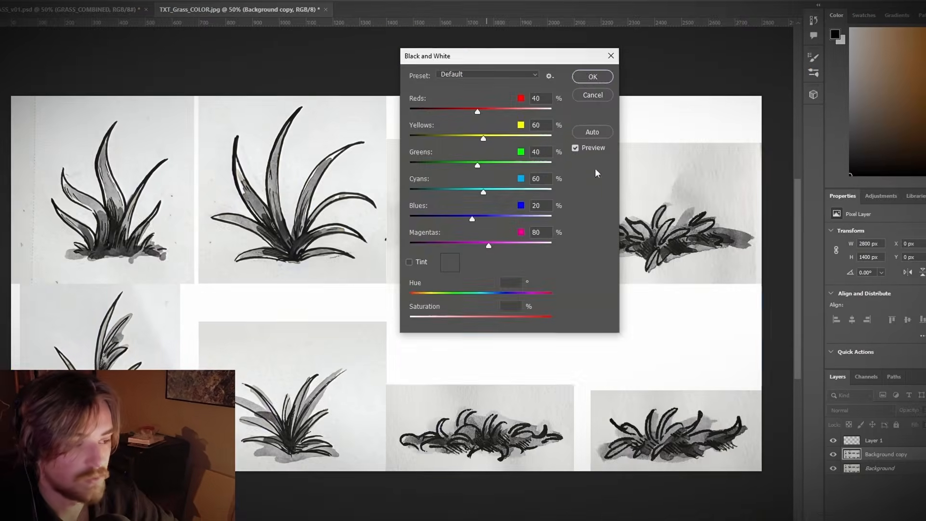
# Apply the default Black and White adjustment to the Background copy layer of TXT_Grass_COLOR.jpg and invert its tones
pyautogui.press('Return')
pyautogui.click(162, 131)
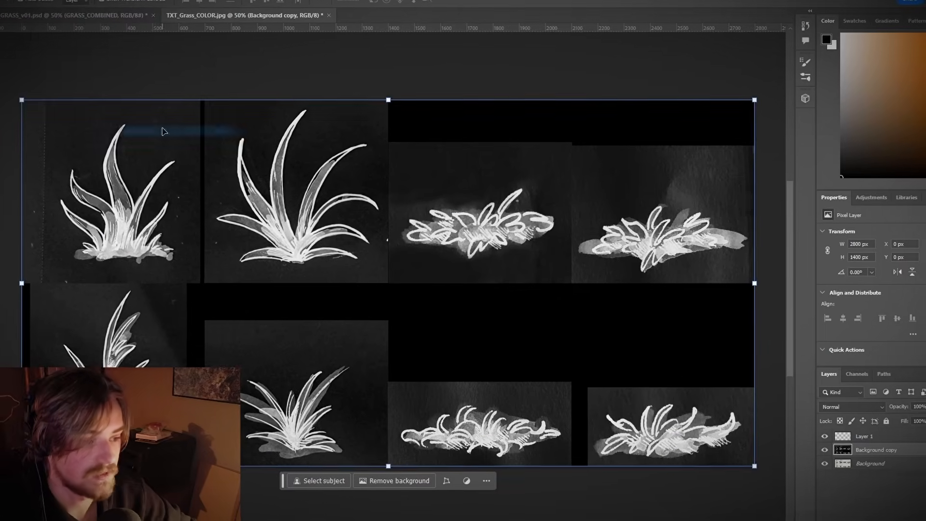
pyautogui.click(863, 437)
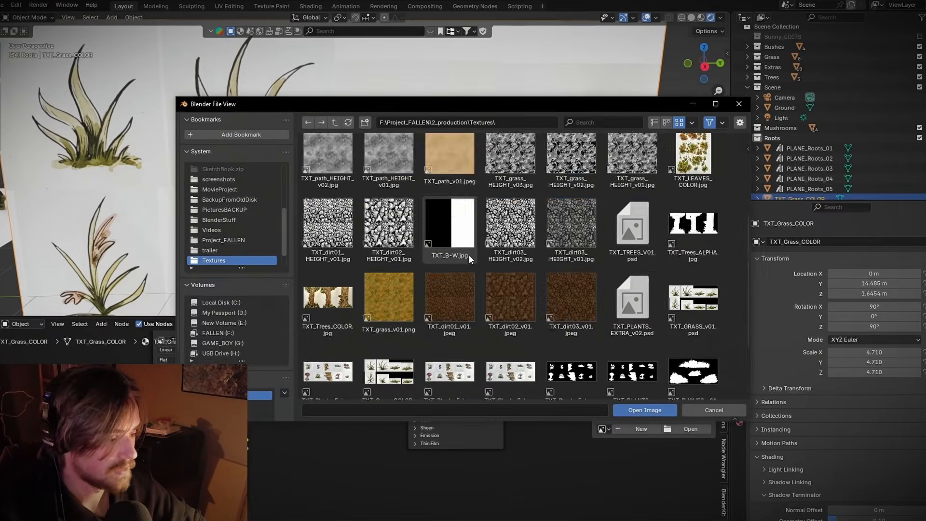
# In Blender, load the grass alpha image into the second Image Texture and connect its Color to the Principled BSDF's Alpha
pyautogui.scroll(-3, 468, 259)
pyautogui.click(465, 362)
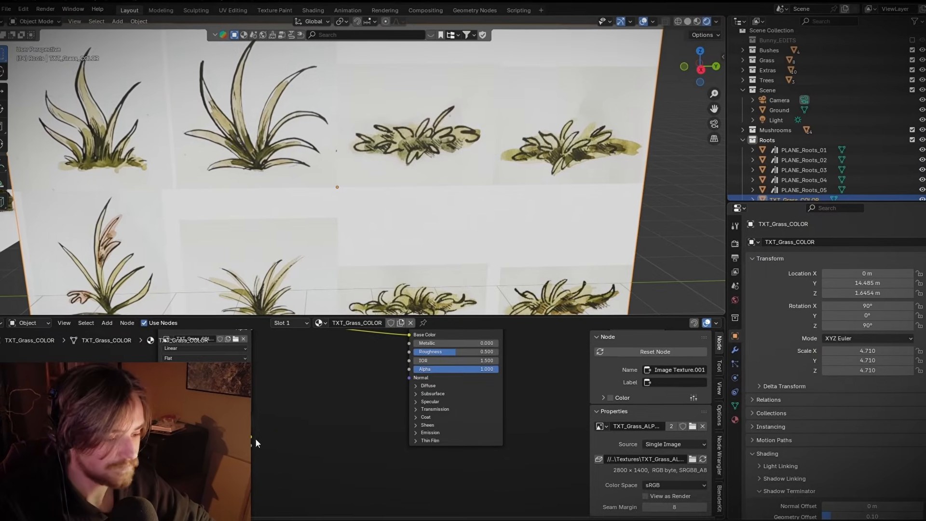
pyautogui.moveTo(255, 438); pyautogui.dragTo(411, 369)
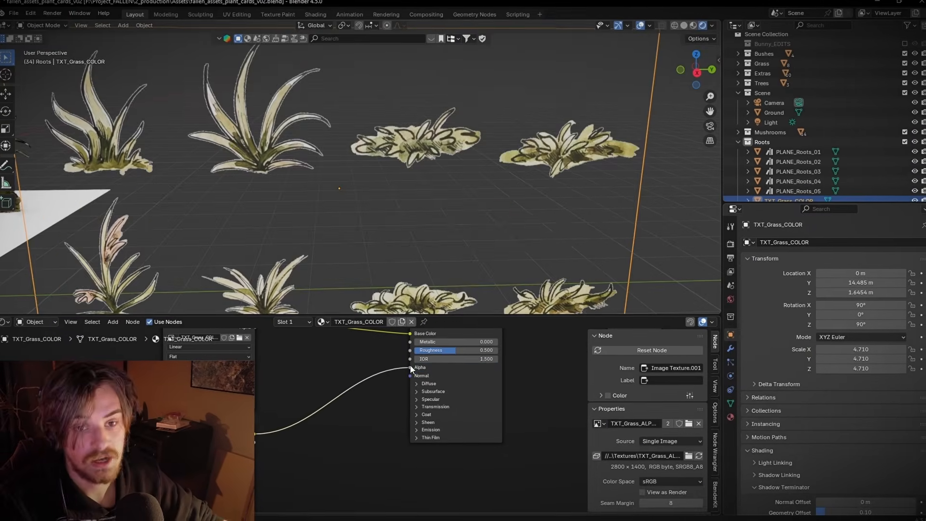
pyautogui.scroll(5, 311, 184)
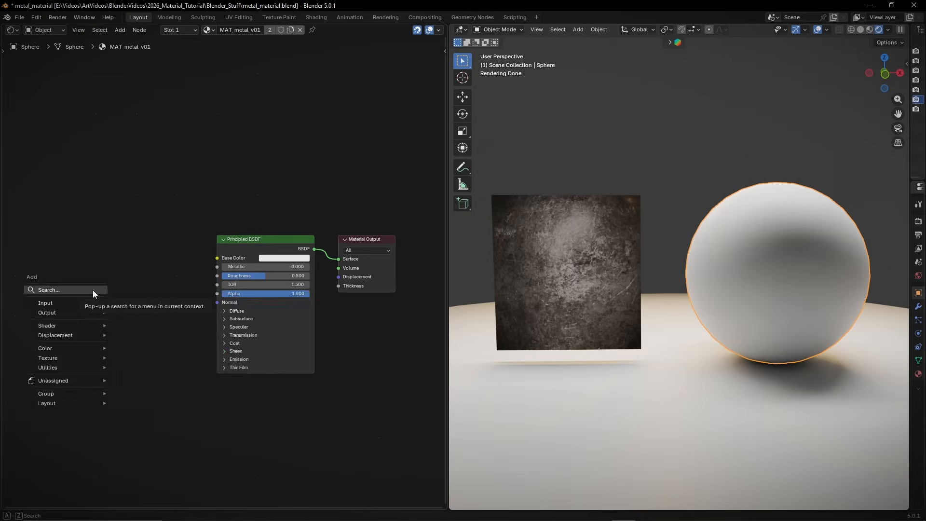
# Add a Mix Color node to MAT_metal_v01, plus a Noise Texture feeding a Color Ramp placed ahead of it
pyautogui.write('mix')
pyautogui.press('Return')
pyautogui.click(123, 248)
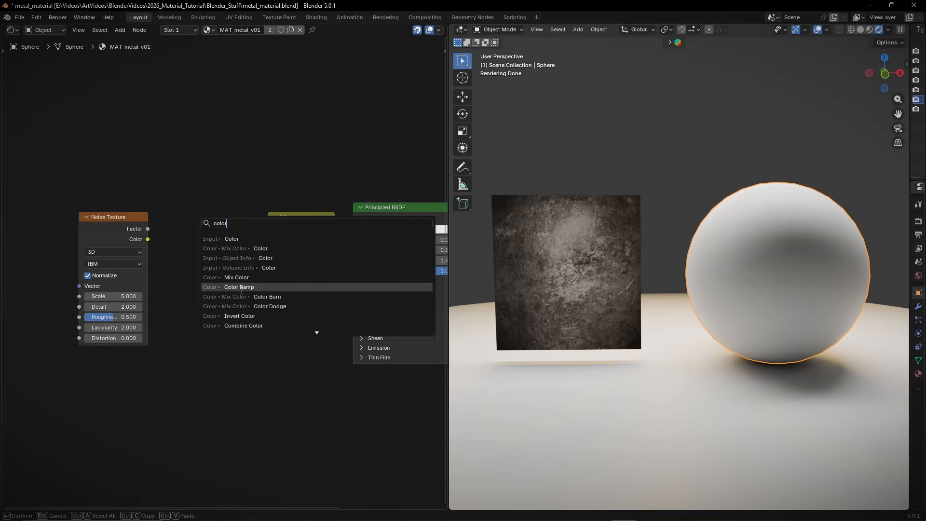
pyautogui.press('Return')
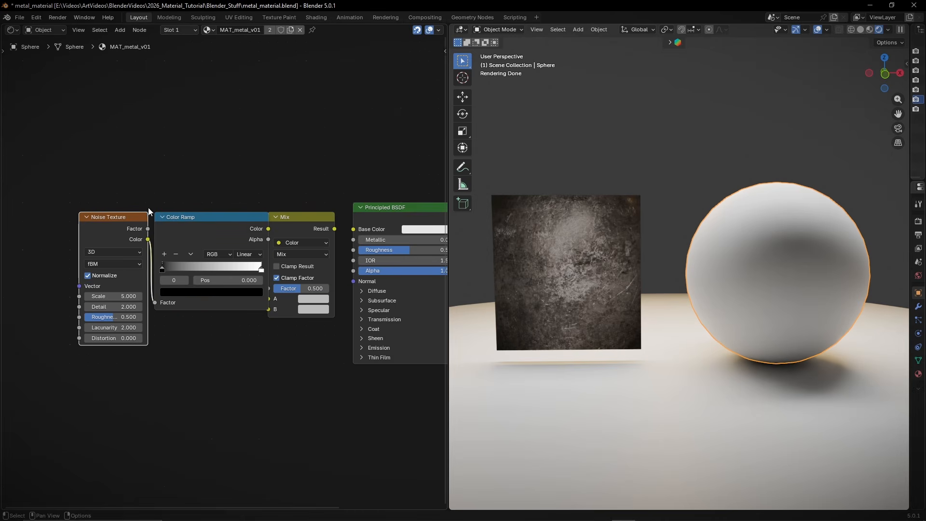
pyautogui.moveTo(194, 230); pyautogui.dragTo(197, 232)
pyautogui.moveTo(212, 235); pyautogui.dragTo(149, 236)
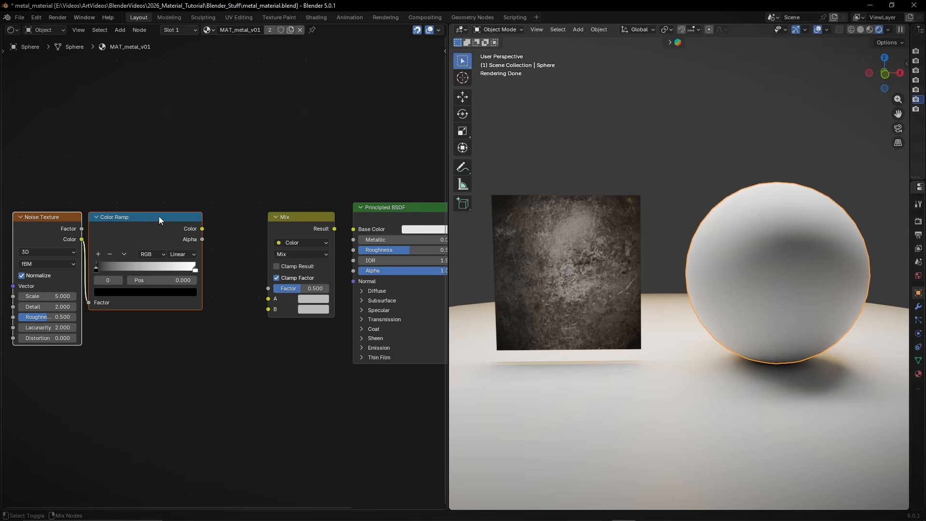
# Preview the Color Ramp on the sphere and set the Noise Texture's Scale to 25 and Roughness to 0.868
pyautogui.keyDown('ctrl'); pyautogui.keyDown('shift'); pyautogui.click(160, 220); pyautogui.keyUp('shift'); pyautogui.keyUp('ctrl')
pyautogui.moveTo(364, 271); pyautogui.dragTo(74, 269, button='middle')
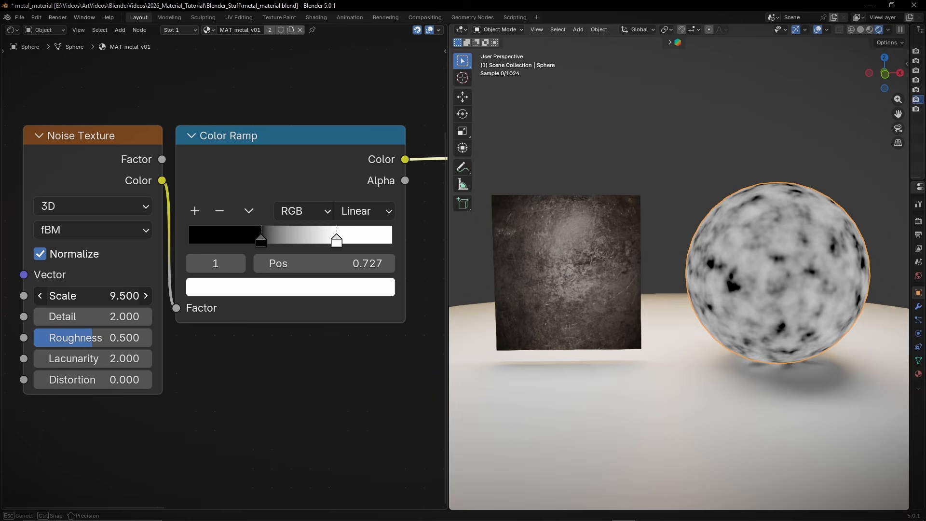
pyautogui.moveTo(91, 296); pyautogui.dragTo(271, 295)
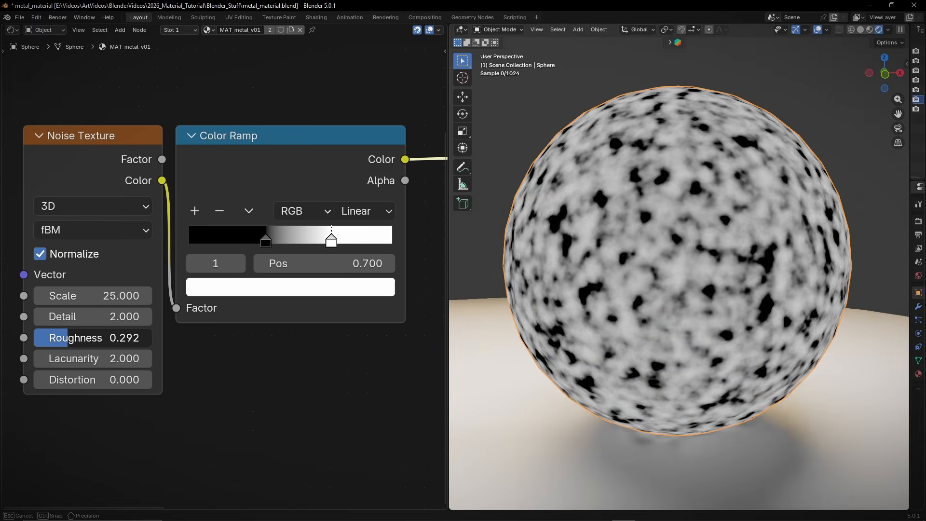
pyautogui.moveTo(68, 337); pyautogui.dragTo(137, 337)
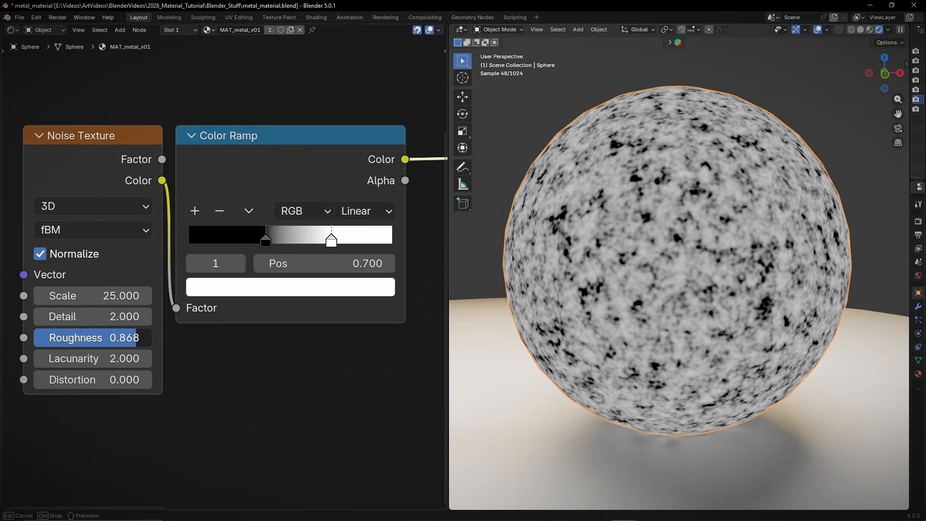
# Route the Color Ramp through the Mix Factor into the Base Color, and sample a Mix color from the metal reference image
pyautogui.moveTo(82, 217); pyautogui.dragTo(163, 288)
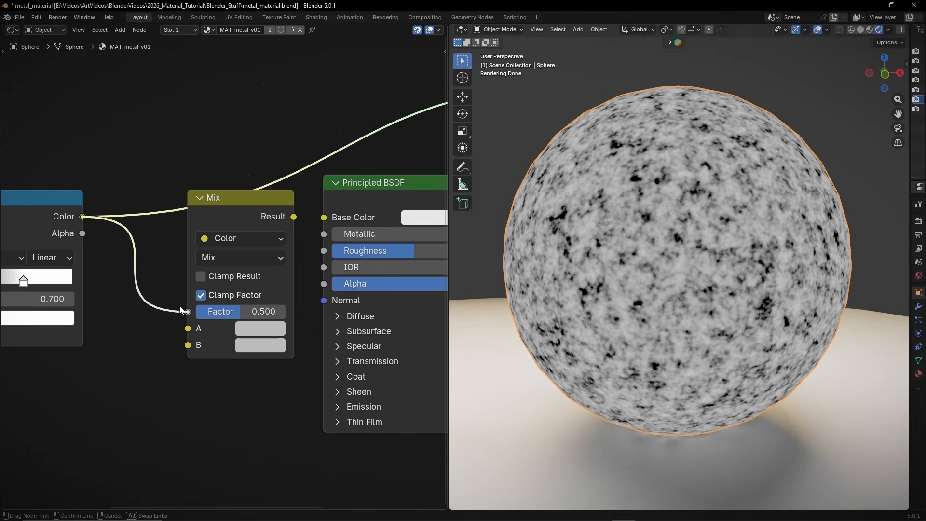
pyautogui.scroll(-1, 224, 273)
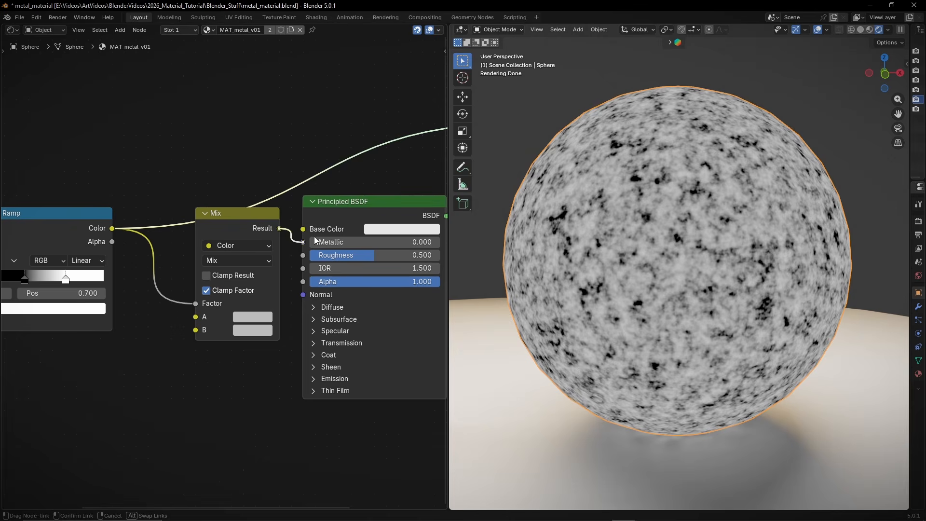
pyautogui.moveTo(314, 240); pyautogui.dragTo(308, 232)
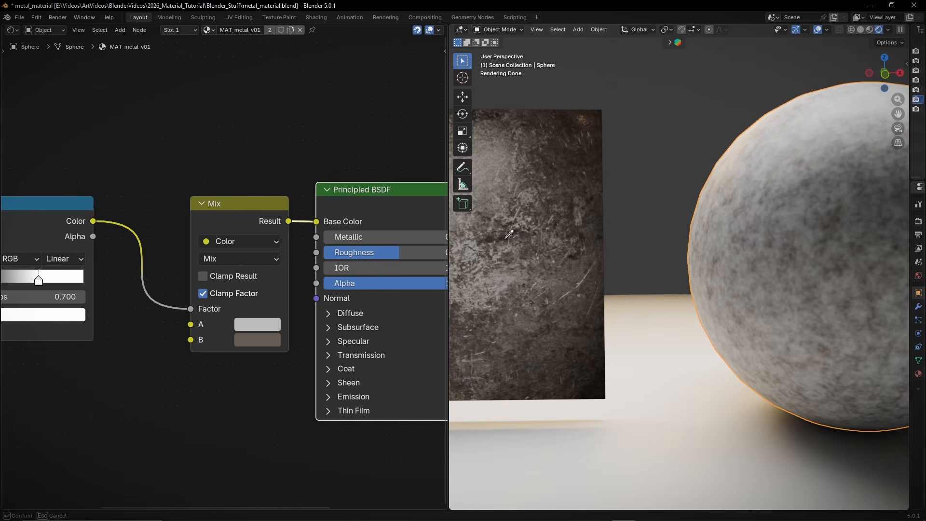
pyautogui.click(509, 234)
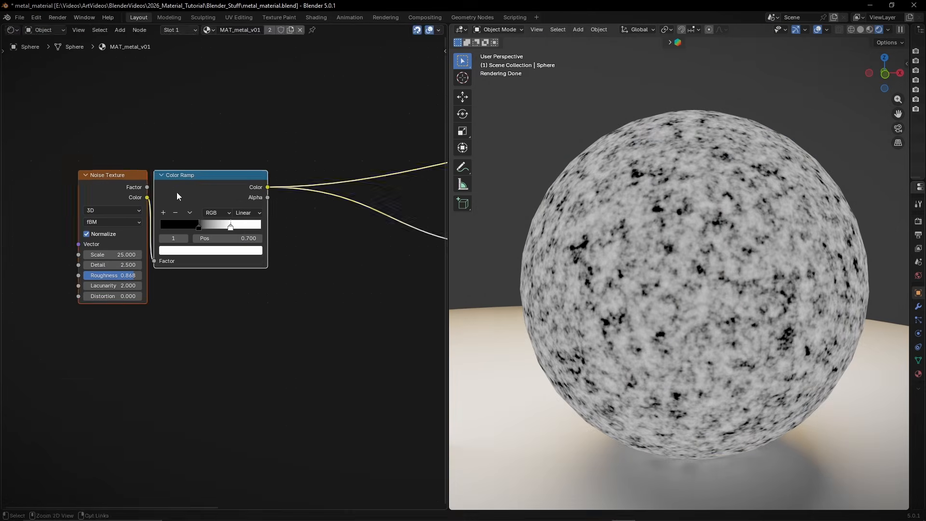
# Duplicate the Noise Texture and Color Ramp below the originals, with the copy's Scale at 5.7 and its black stop at 0.464
pyautogui.hotkey('shift', 'd')
pyautogui.click(191, 271)
pyautogui.moveTo(126, 361); pyautogui.dragTo(72, 361)
pyautogui.moveTo(214, 329); pyautogui.dragTo(221, 327)
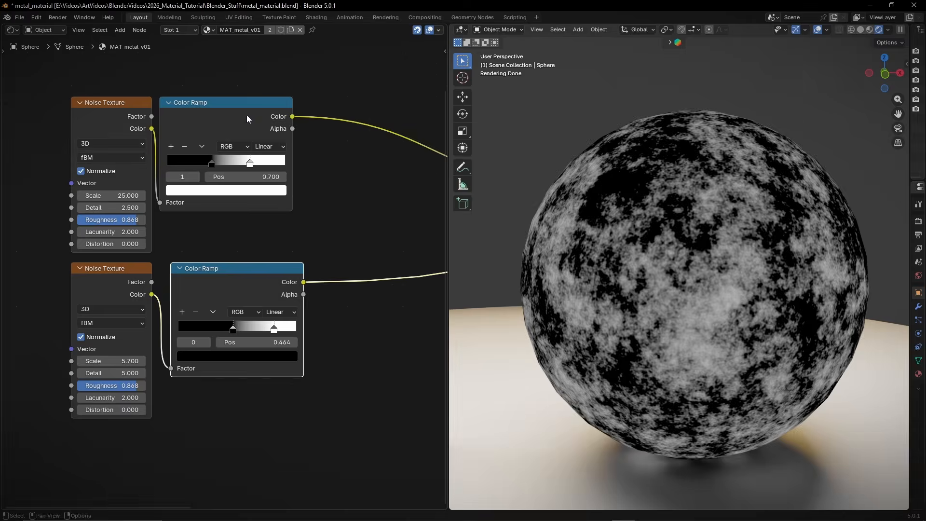
# Compare the previews of both Color Ramps on the sphere and lower the second ramp's white stop to 0.659
pyautogui.keyDown('ctrl'); pyautogui.keyDown('shift'); pyautogui.click(247, 119); pyautogui.keyUp('shift'); pyautogui.keyUp('ctrl')
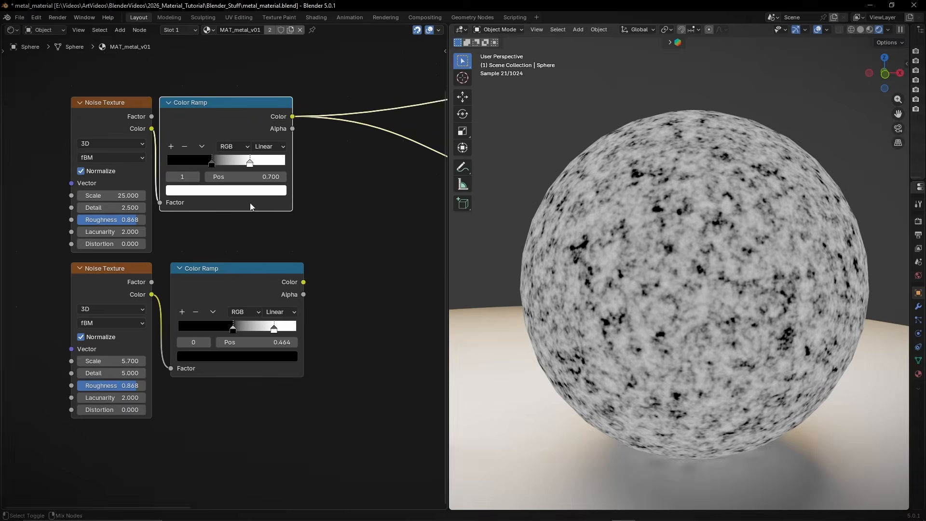
pyautogui.keyDown('ctrl'); pyautogui.keyDown('shift'); pyautogui.click(246, 276); pyautogui.keyUp('shift'); pyautogui.keyUp('ctrl')
pyautogui.moveTo(274, 330); pyautogui.dragTo(256, 329)
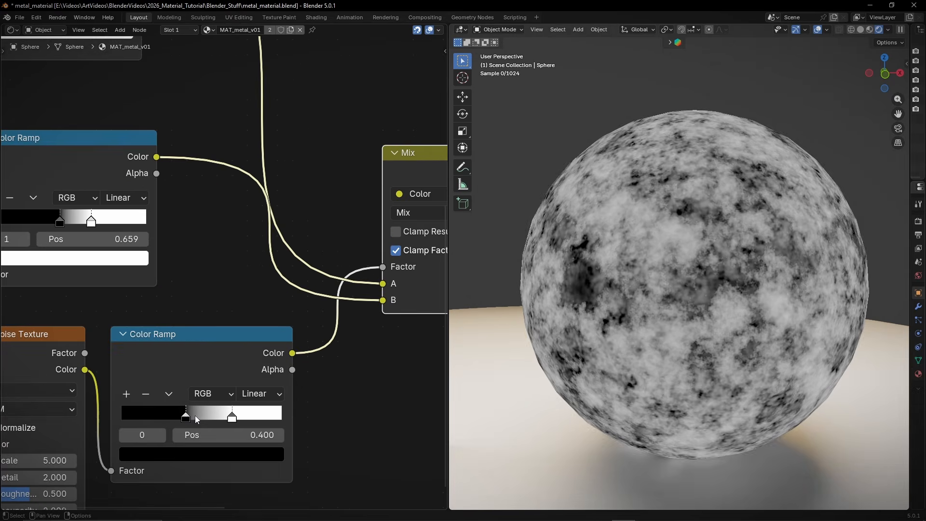
# Set the mask Color Ramp's black stop to 0.291, feed the mixed noises into the color Mix's Factor, and preview the Principled BSDF
pyautogui.moveTo(162, 418); pyautogui.dragTo(170, 418)
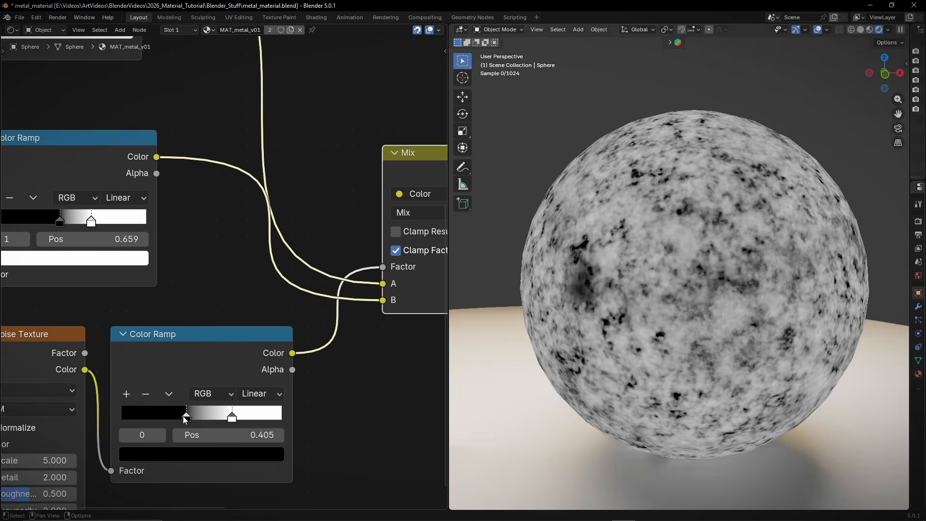
pyautogui.moveTo(140, 346); pyautogui.dragTo(159, 300)
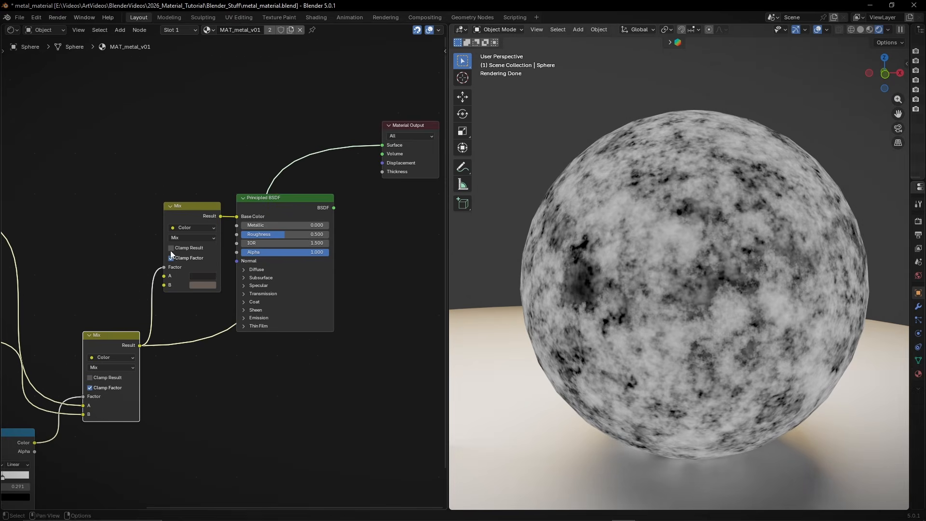
pyautogui.click(262, 202)
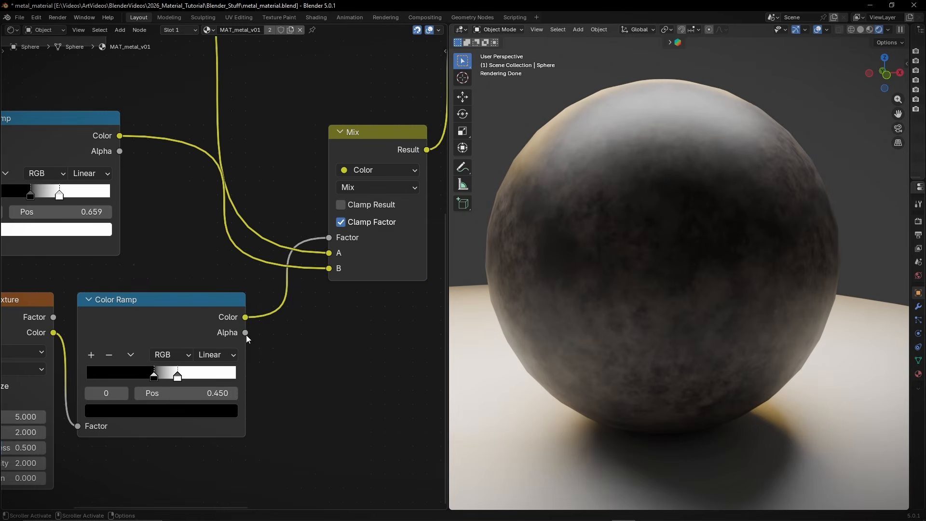
# Group all Noise Texture, Color Ramp and Mix nodes in a frame labeled BASE COLOR and enlarge its label size to 32
pyautogui.scroll(-11, 247, 334)
pyautogui.moveTo(184, 264); pyautogui.dragTo(227, 321, button='middle')
pyautogui.scroll(4, 212, 316)
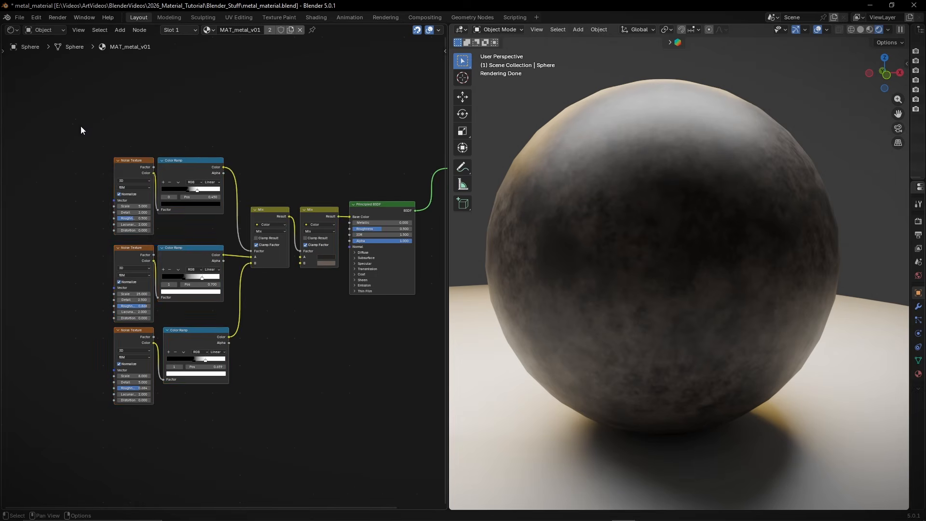
pyautogui.moveTo(83, 130); pyautogui.dragTo(334, 433)
pyautogui.hotkey('ctrl', 'j')
pyautogui.press('F2')
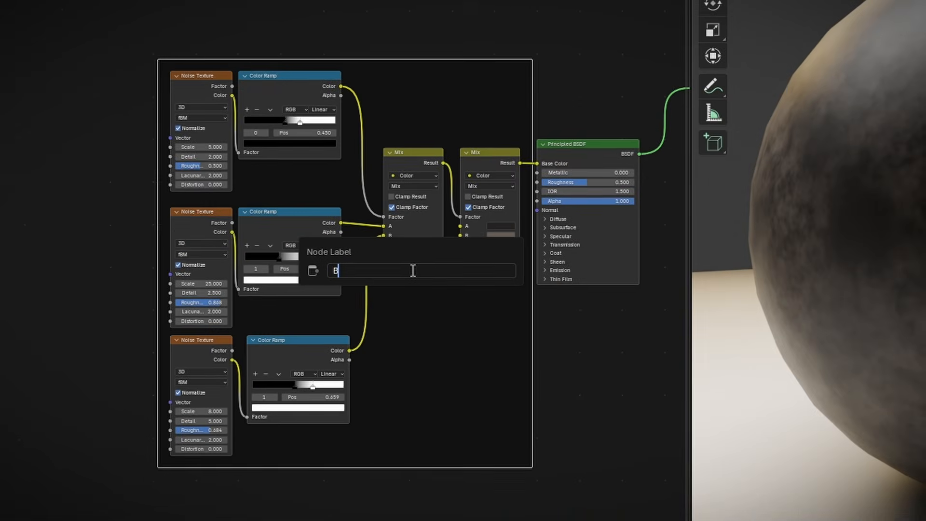
pyautogui.write('BASE COLOR')
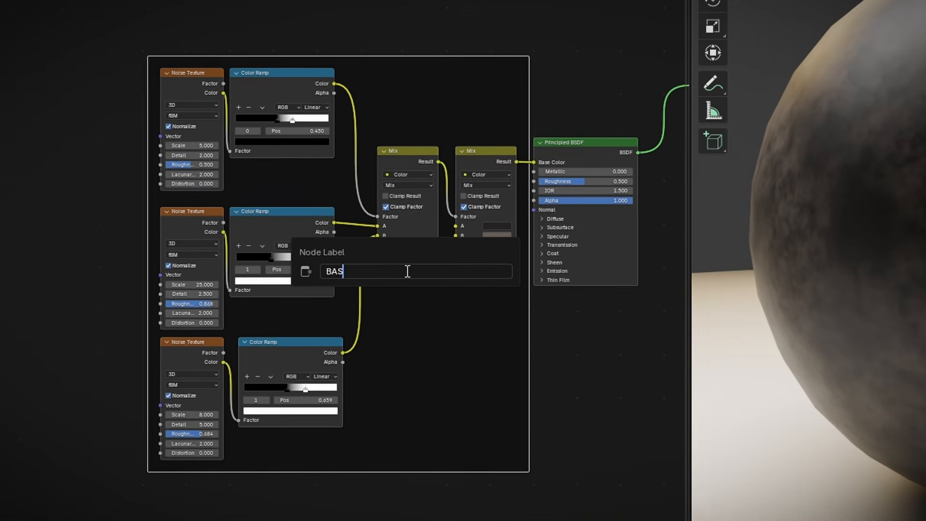
pyautogui.press('Return')
pyautogui.press('n')
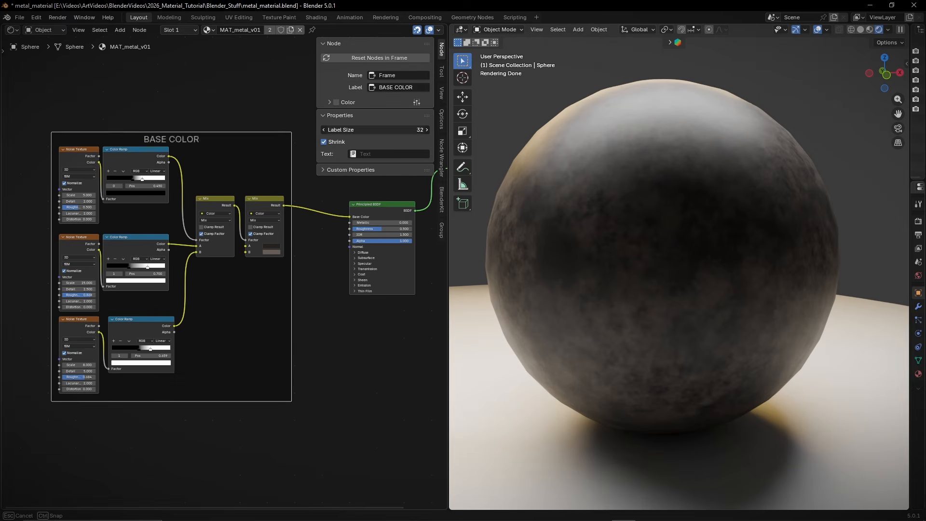
pyautogui.moveTo(360, 145); pyautogui.dragTo(340, 163)
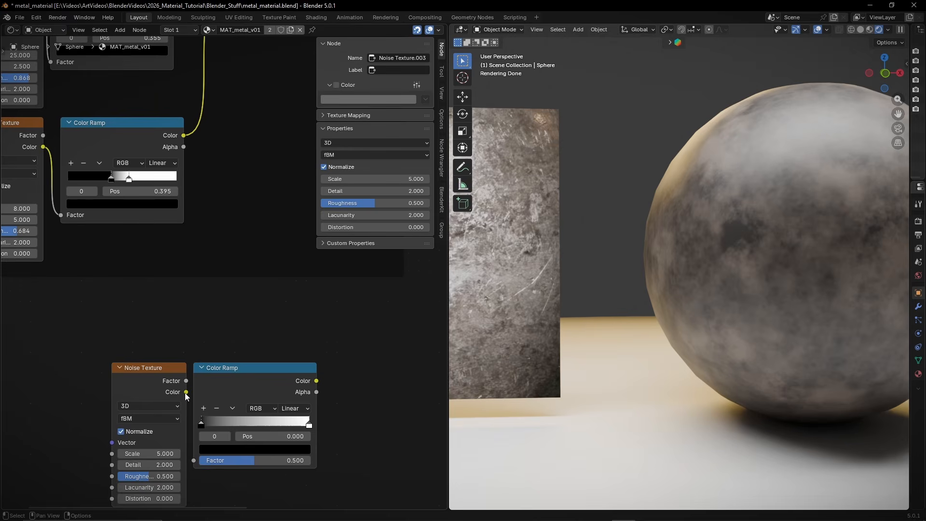
# Connect the new Noise Texture to its Color Ramp, set the ramp's white stop to 0.700, and add a Mix Color node
pyautogui.moveTo(187, 392); pyautogui.dragTo(194, 460)
pyautogui.click(267, 425)
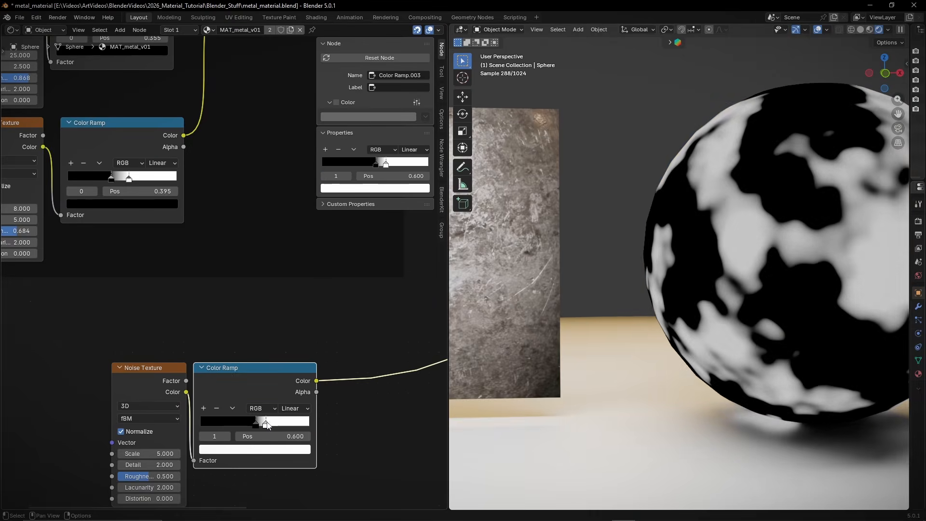
pyautogui.moveTo(267, 424); pyautogui.dragTo(269, 429)
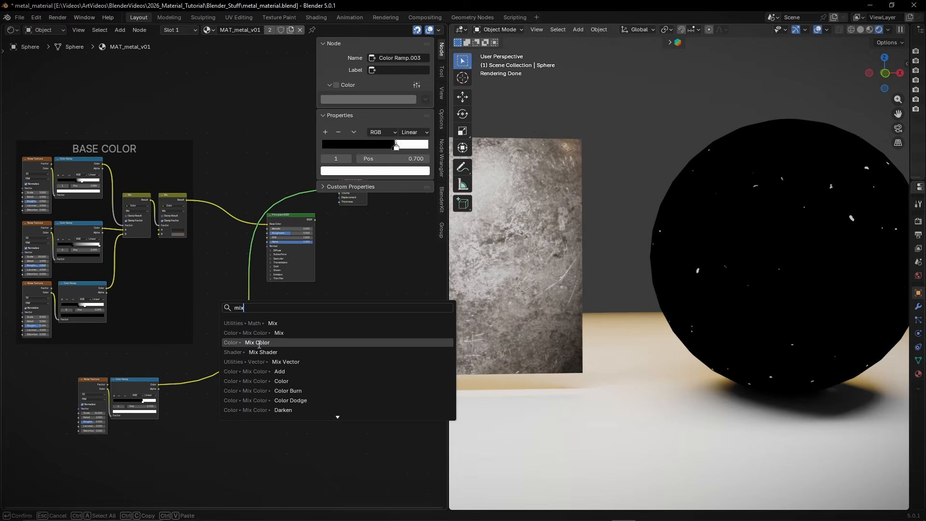
pyautogui.click(258, 344)
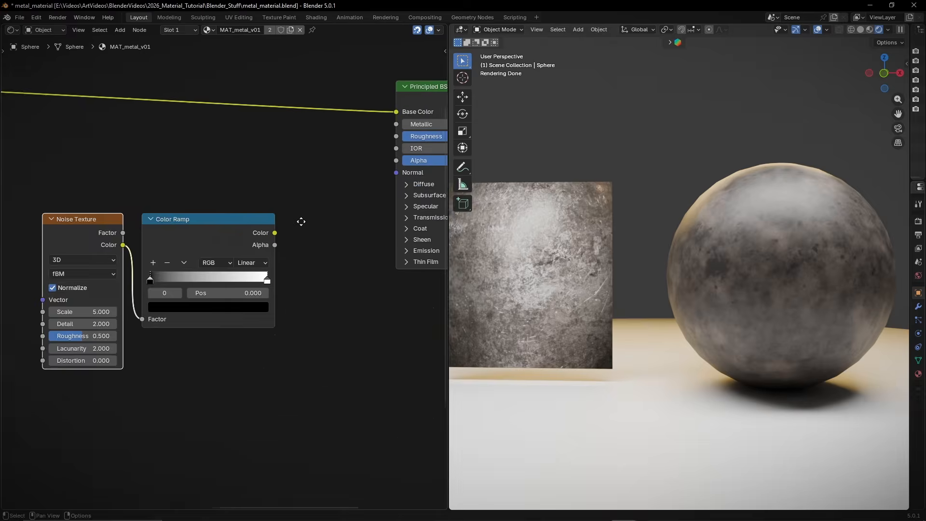
# Set the Principled BSDF's Metallic value to 0.3
pyautogui.moveTo(302, 221); pyautogui.dragTo(212, 338, button='middle')
pyautogui.scroll(3, 213, 338)
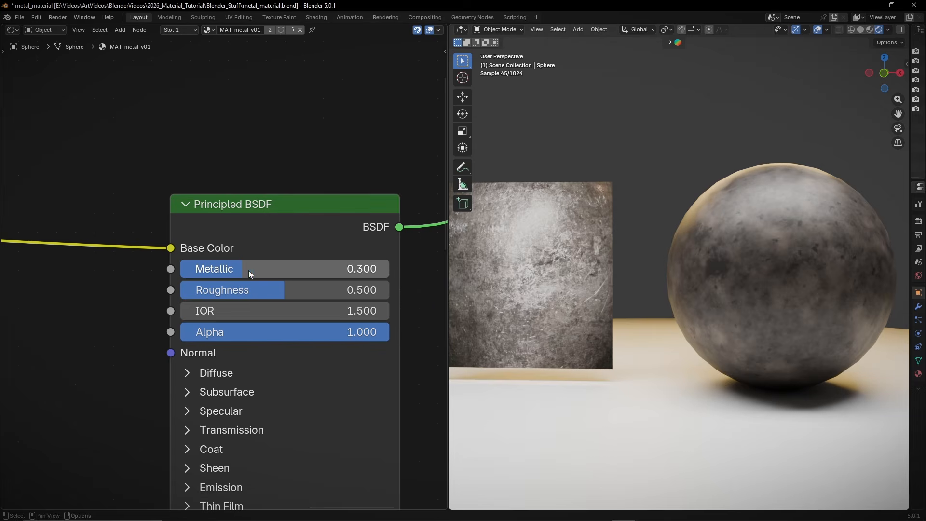
pyautogui.scroll(2, 722, 227)
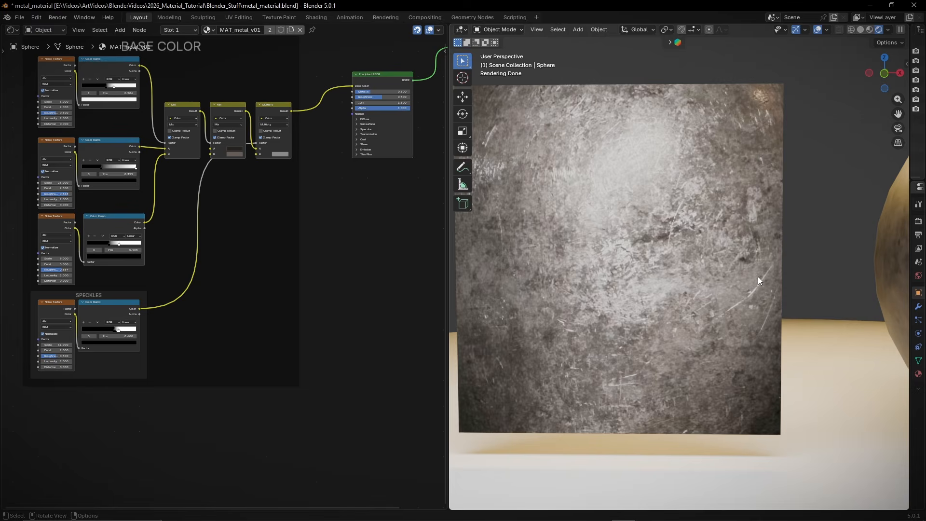
# Add two stacked Wave Textures below the BASE COLOR frame and preview the upper one with Scale 11.6
pyautogui.scroll(2, 760, 316)
pyautogui.keyDown('shift'); pyautogui.moveTo(761, 317); pyautogui.dragTo(691, 234, button='middle'); pyautogui.keyUp('shift')
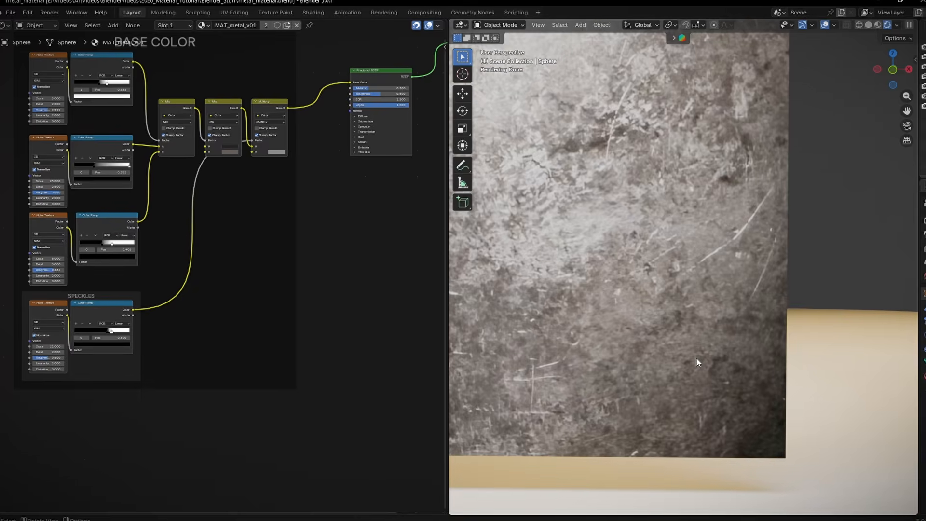
pyautogui.scroll(-4, 696, 357)
pyautogui.hotkey('shift', 'a')
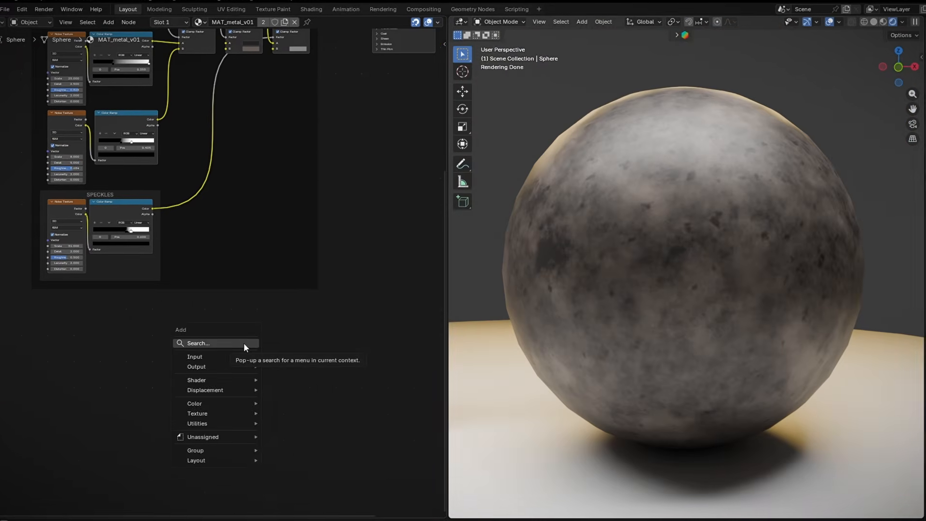
pyautogui.write('wave')
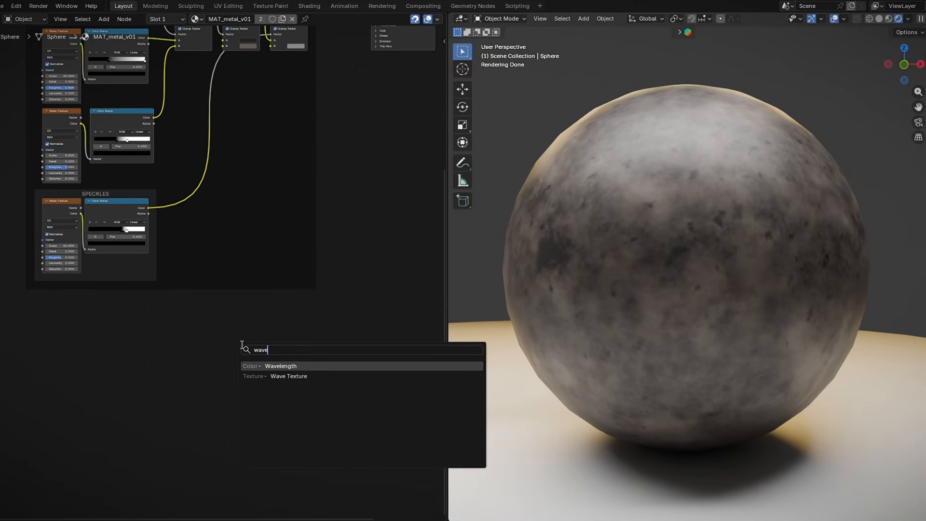
pyautogui.press('Down')
pyautogui.press('Return')
pyautogui.click(148, 318)
pyautogui.scroll(4, 164, 323)
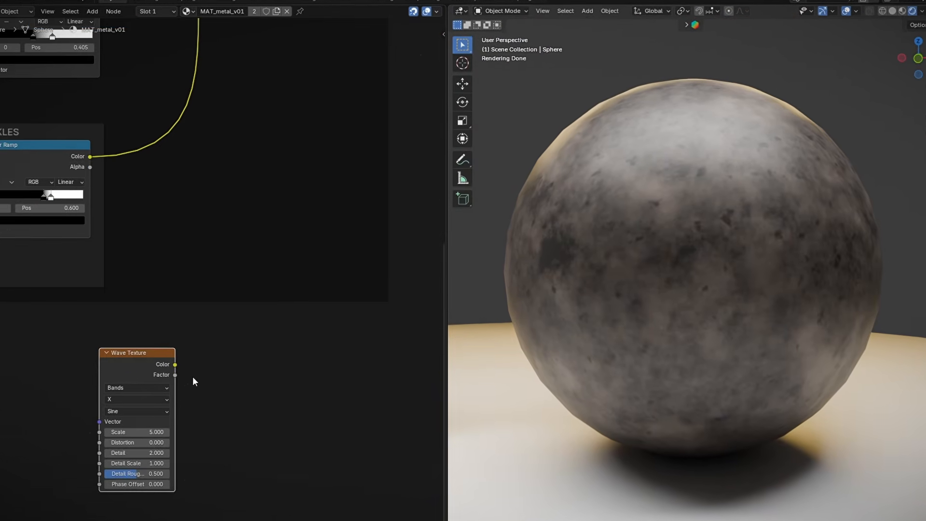
pyautogui.moveTo(192, 376); pyautogui.dragTo(199, 279, button='middle')
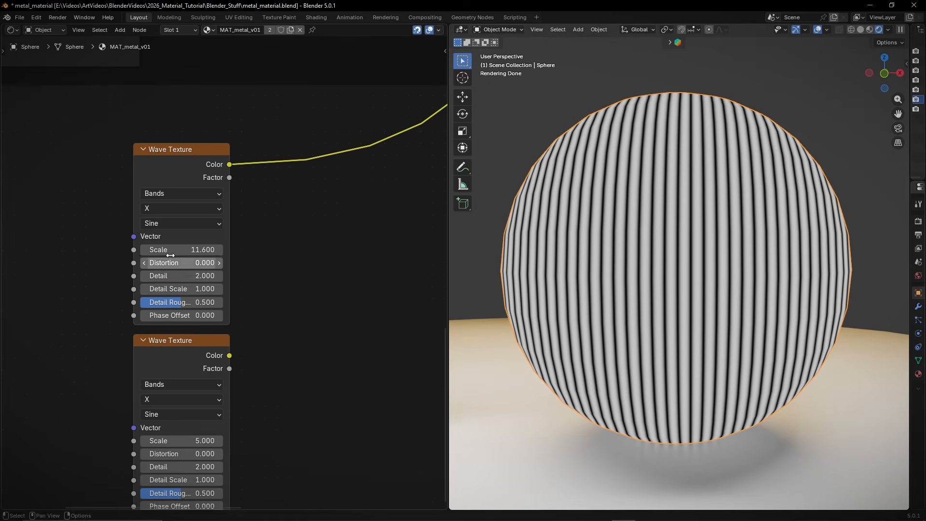
# Try the Diagonal bands direction on the upper Wave Texture, and undo it
pyautogui.click(168, 210)
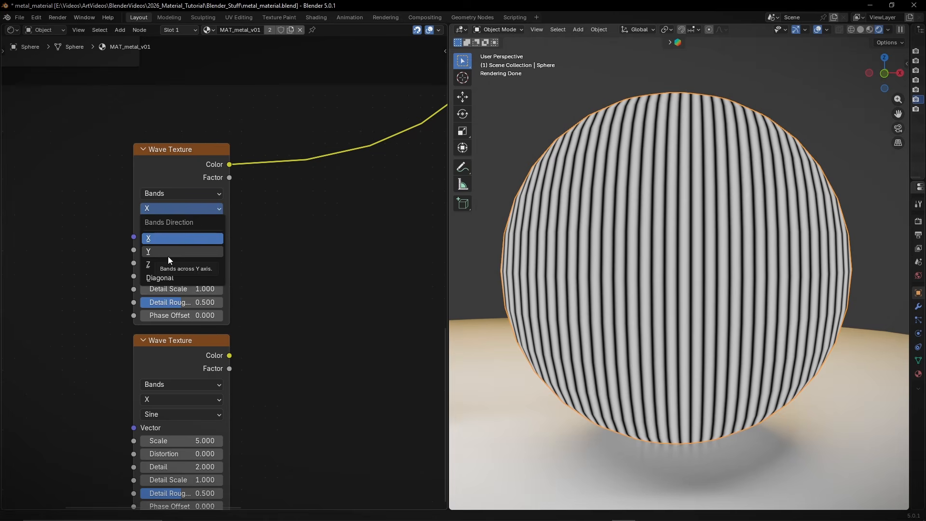
pyautogui.click(172, 277)
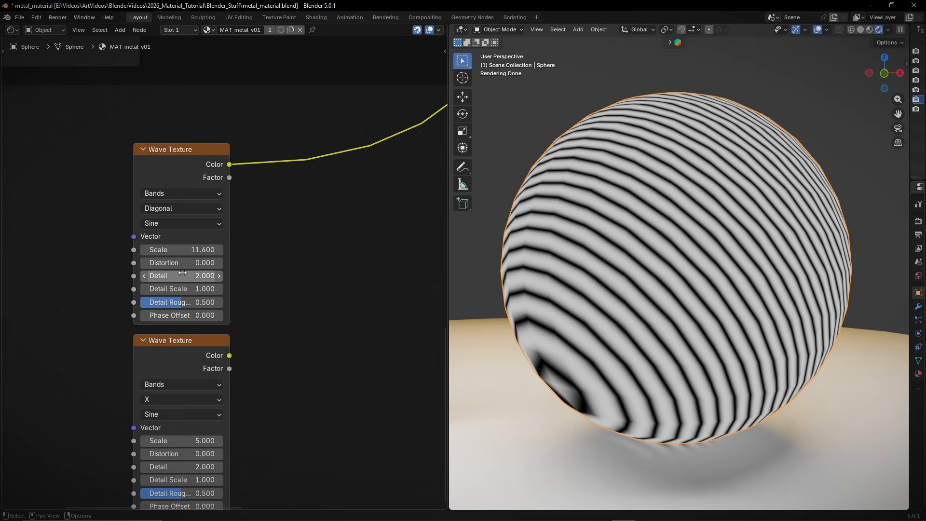
pyautogui.hotkey('ctrl', 'z')
# Add Texture Coordinate and Mapping nodes to the upper Wave Texture and set the Mapping's Y rotation to 45°
pyautogui.scroll(-3, 284, 245)
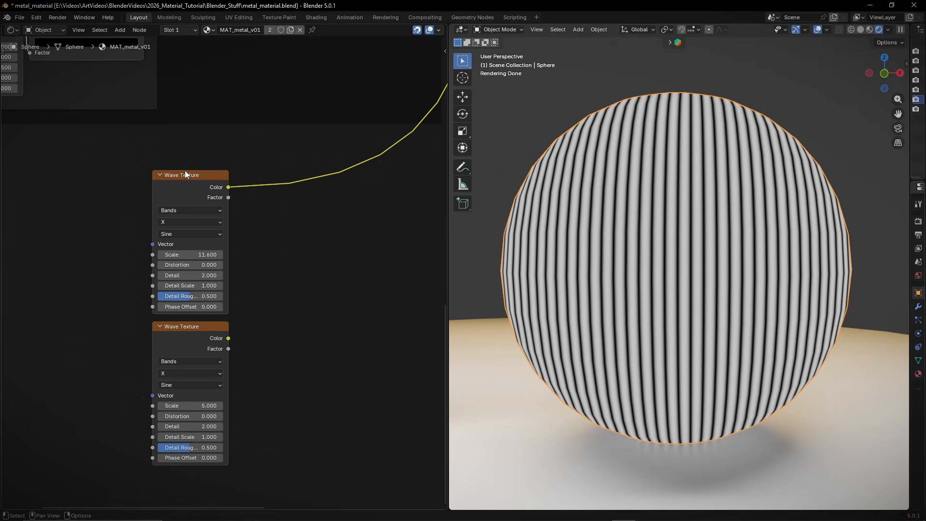
pyautogui.click(186, 175)
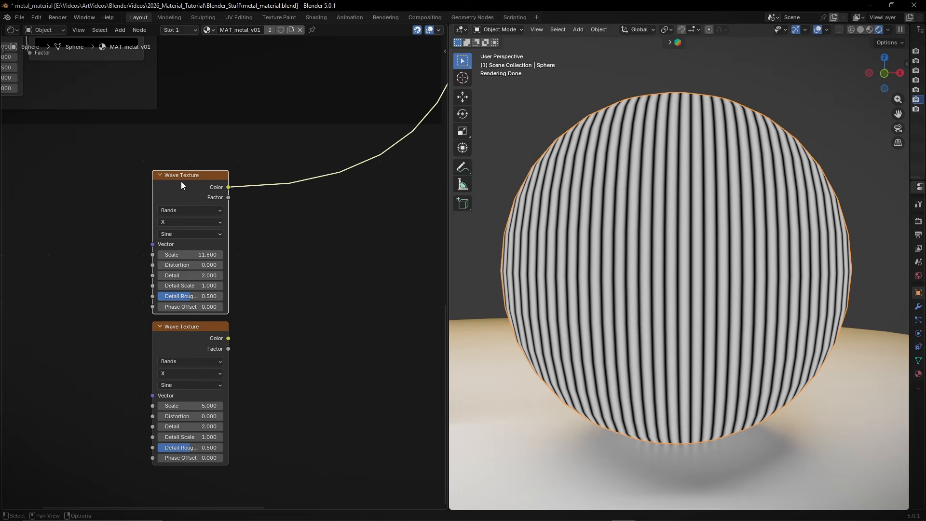
pyautogui.hotkey('ctrl', 't')
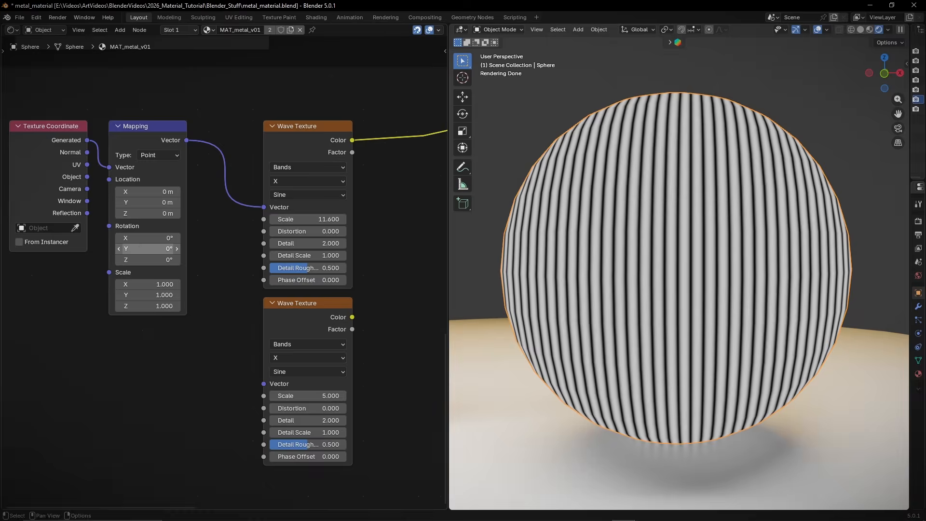
pyautogui.moveTo(400, 368); pyautogui.dragTo(444, 368)
pyautogui.moveTo(148, 249); pyautogui.dragTo(96, 249)
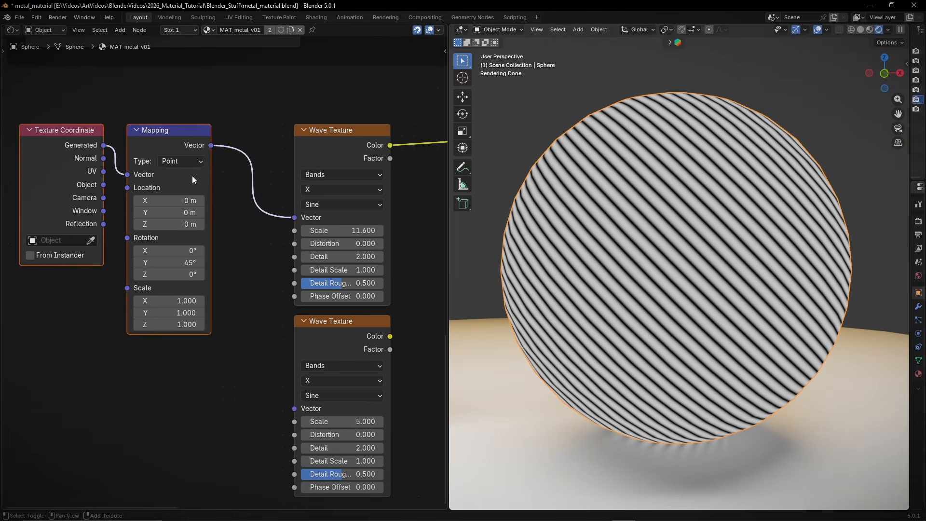
# Duplicate the coordinate and mapping nodes for the lower Wave Texture with Y rotation -45°, and set both waves' Scale to 20
pyautogui.hotkey('shift', 'd')
pyautogui.click(192, 386)
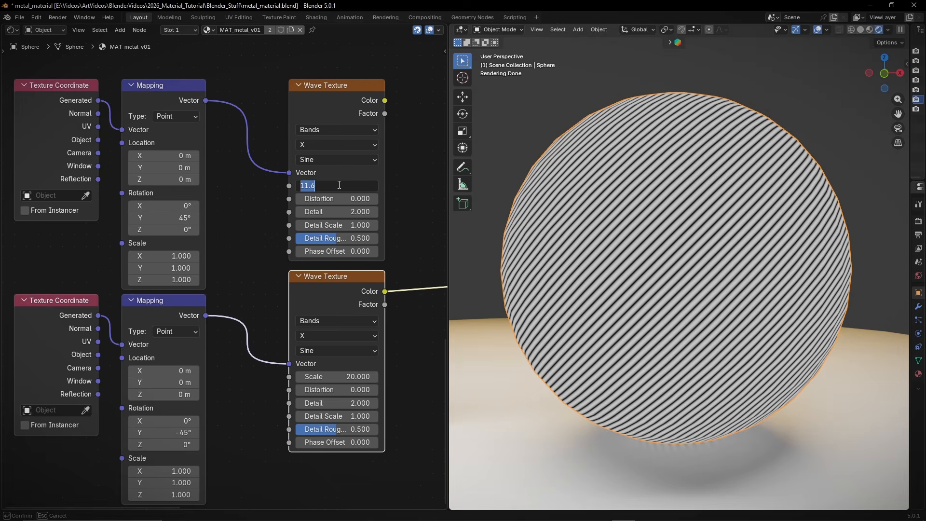
pyautogui.moveTo(338, 186); pyautogui.dragTo(236, 231, button='middle')
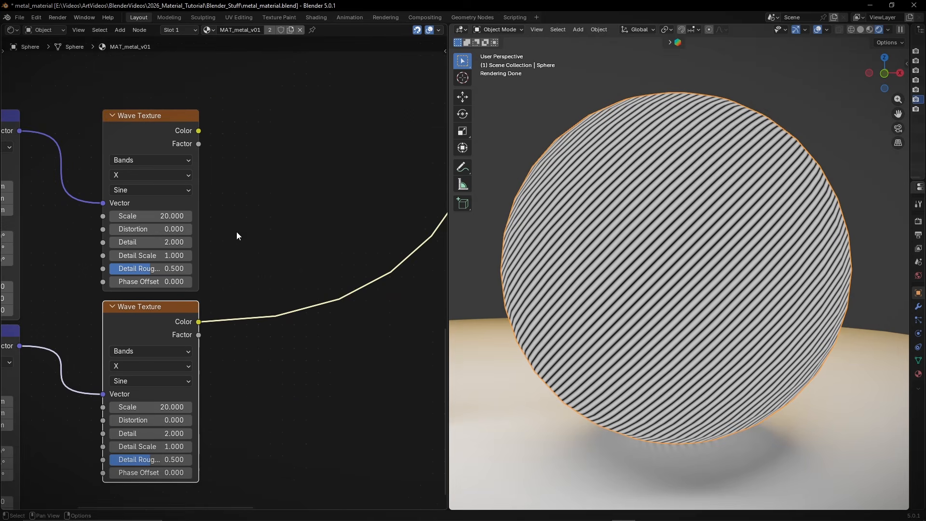
# Add a Color Ramp after the upper Wave Texture, flip it to white-to-black, and set its black stop to 0.005
pyautogui.hotkey('shift', 'a')
pyautogui.write('color')
pyautogui.press('Down')
pyautogui.press('Down')
pyautogui.press('Down')
pyautogui.press('Down')
pyautogui.press('Down')
pyautogui.press('Return')
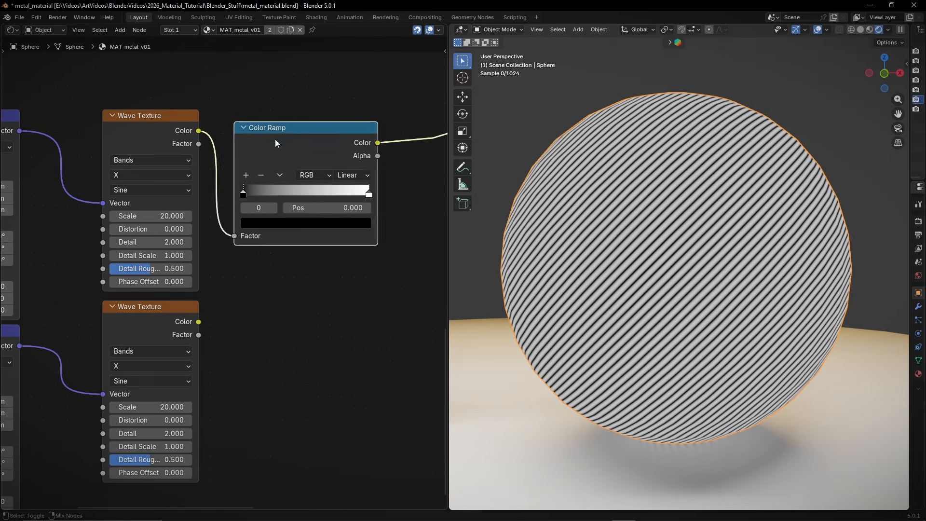
pyautogui.click(238, 139)
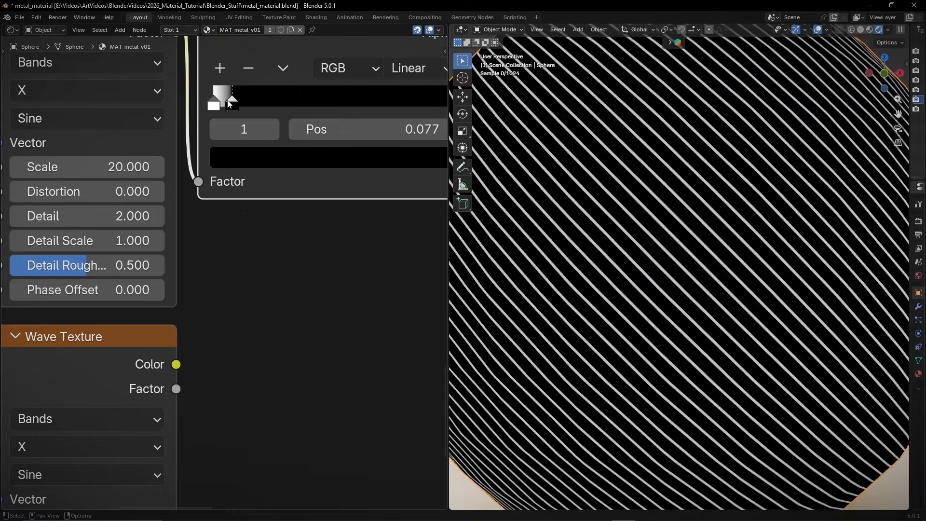
pyautogui.moveTo(231, 103); pyautogui.dragTo(212, 97)
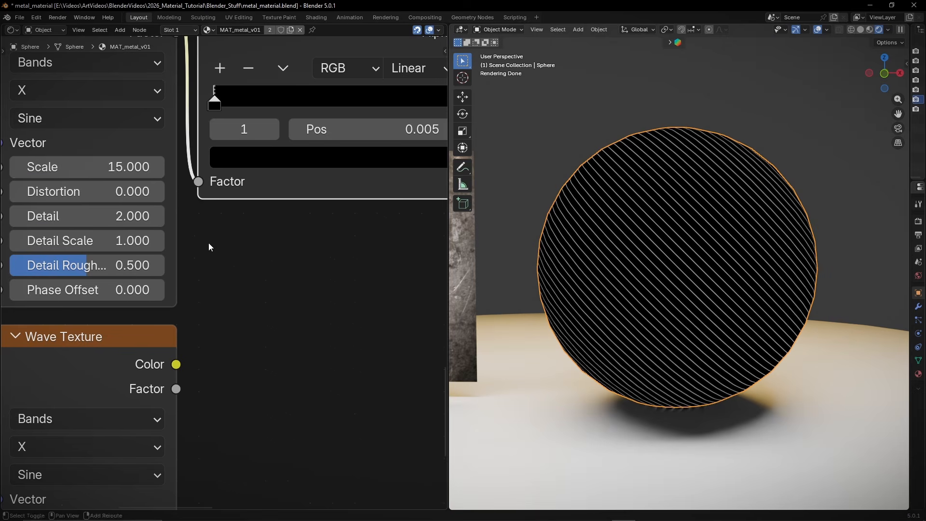
# Set the upper Wave Texture's Scale to 20, Distortion to 36, Detail to 2.2, Detail Scale to 0.2 and Detail Roughness to 0.864
pyautogui.moveTo(208, 246); pyautogui.dragTo(274, 269, button='middle')
pyautogui.moveTo(124, 190); pyautogui.dragTo(148, 189)
pyautogui.moveTo(107, 219); pyautogui.dragTo(193, 220)
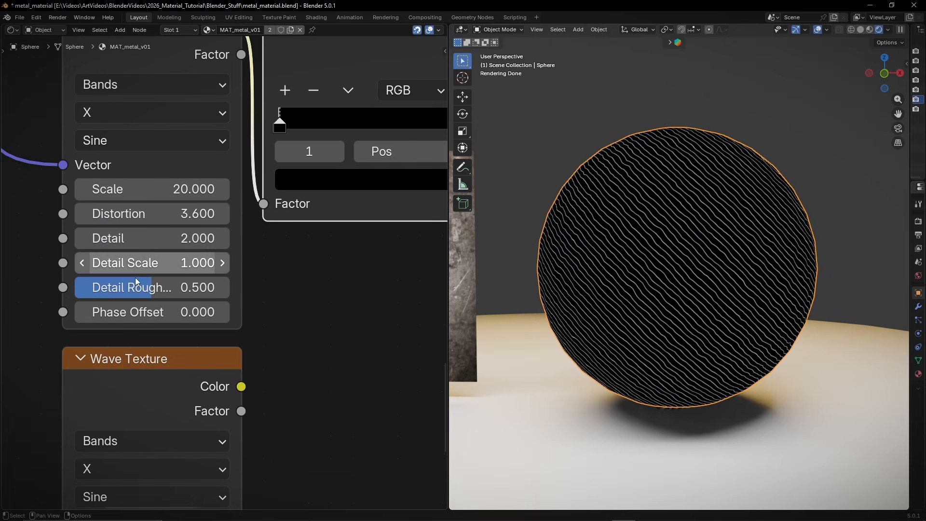
pyautogui.moveTo(135, 263)
pyautogui.mouseDown()
pyautogui.moveTo(193, 263)
pyautogui.moveTo(134, 264)
pyautogui.mouseUp()
pyautogui.moveTo(144, 214); pyautogui.dragTo(196, 214)
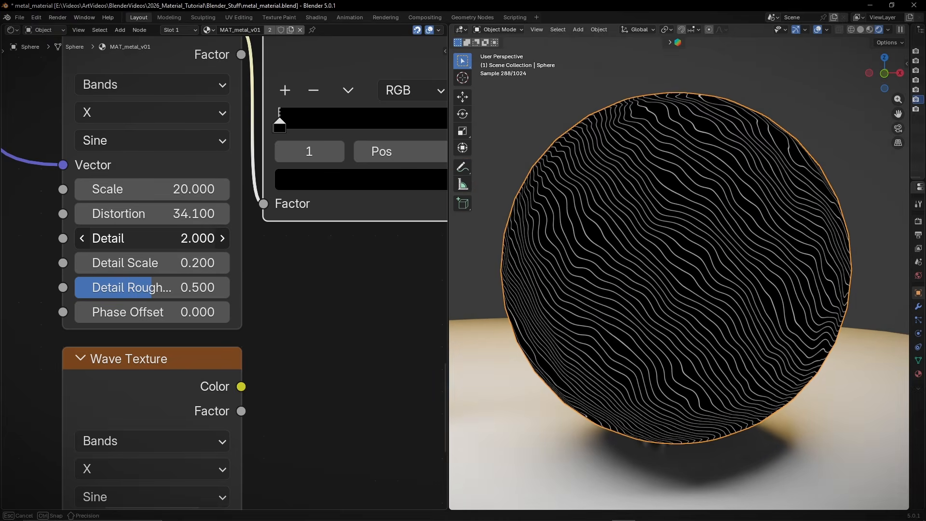
pyautogui.moveTo(145, 238); pyautogui.dragTo(184, 239)
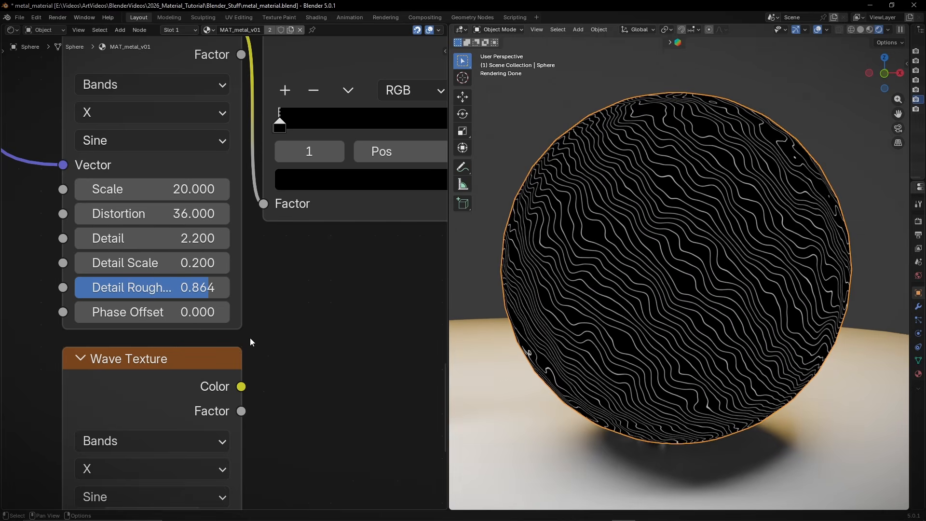
# Feed both wave Color Ramps into inputs A and B of a Mix Color node and preview the result
pyautogui.scroll(-3, 249, 323)
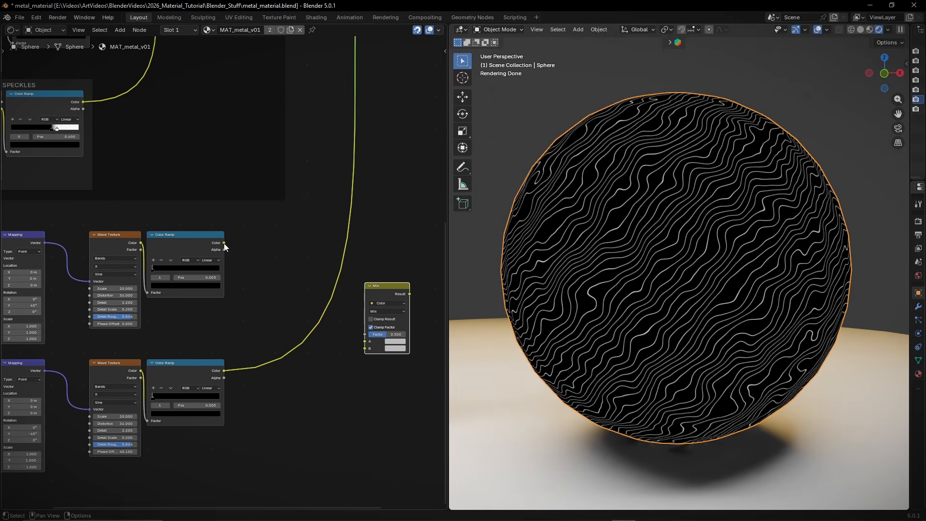
pyautogui.moveTo(344, 328); pyautogui.dragTo(365, 341)
pyautogui.moveTo(224, 370); pyautogui.dragTo(362, 354)
pyautogui.keyDown('ctrl'); pyautogui.keyDown('shift'); pyautogui.click(390, 296); pyautogui.keyUp('shift'); pyautogui.keyUp('ctrl')
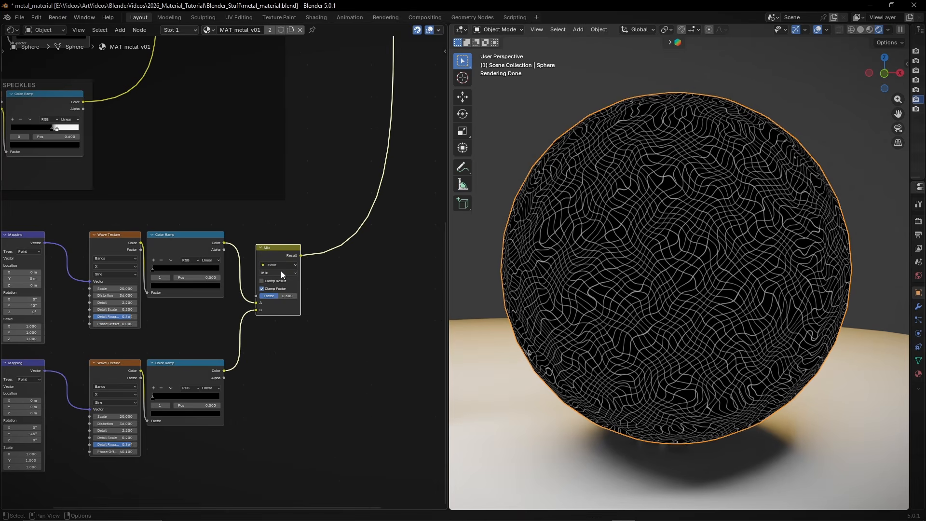
# Add a Noise Texture at Scale 15.7 with an inverted Color Ramp, and place a Mix Color node beside the upper wave ramp
pyautogui.scroll(3, 282, 274)
pyautogui.scroll(3, 607, 248)
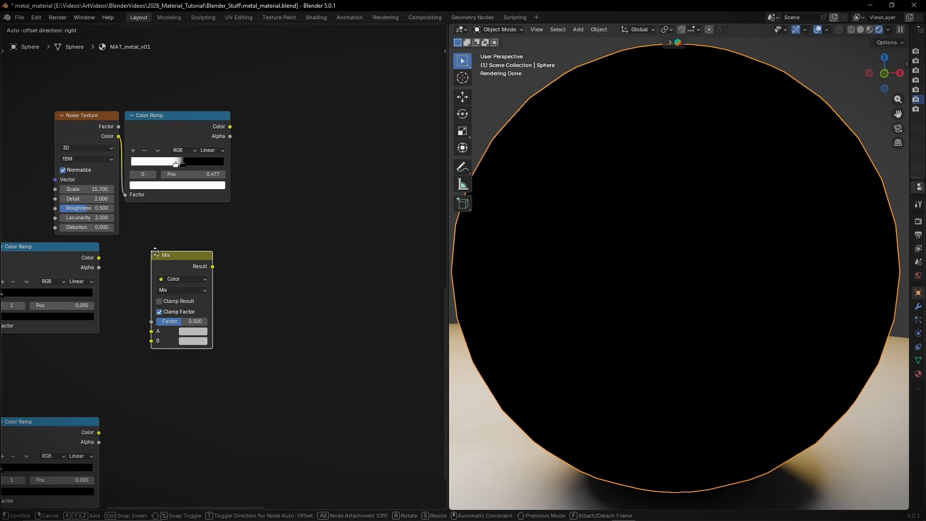
pyautogui.moveTo(151, 247); pyautogui.dragTo(124, 245)
pyautogui.click(124, 244)
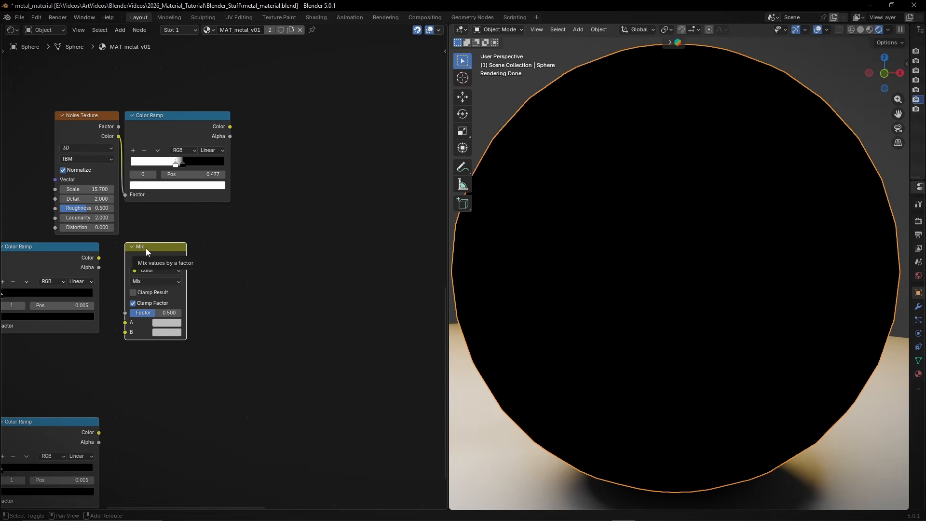
# Duplicate the new Mix node and place the copy beside the lower wave Color Ramp
pyautogui.hotkey('shift', 'd')
pyautogui.click(156, 378)
pyautogui.moveTo(166, 368); pyautogui.dragTo(249, 273, button='middle')
pyautogui.moveTo(248, 286); pyautogui.dragTo(222, 330)
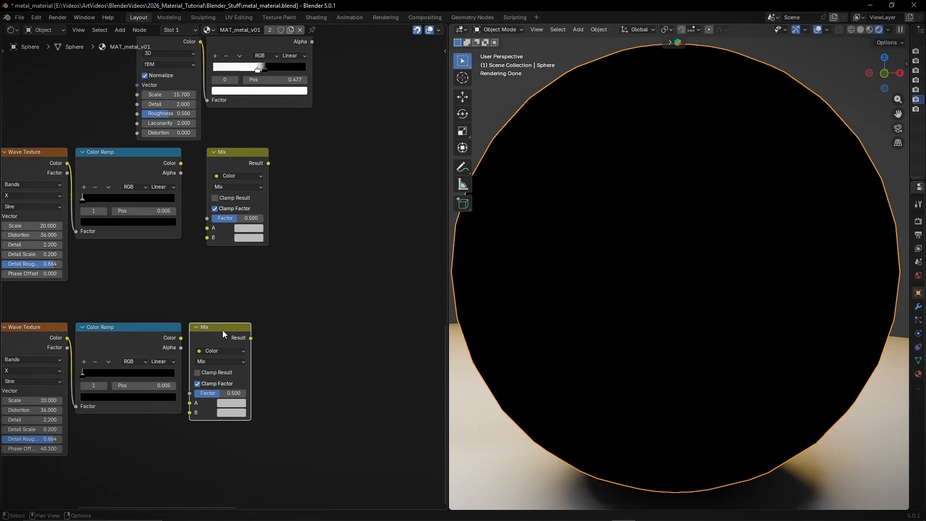
# Connect the upper wave ramp to its Mix's A and the noise ramp to the Factor, with B black, and preview the Mix
pyautogui.moveTo(232, 167); pyautogui.dragTo(252, 273, button='middle')
pyautogui.moveTo(332, 138); pyautogui.dragTo(346, 157)
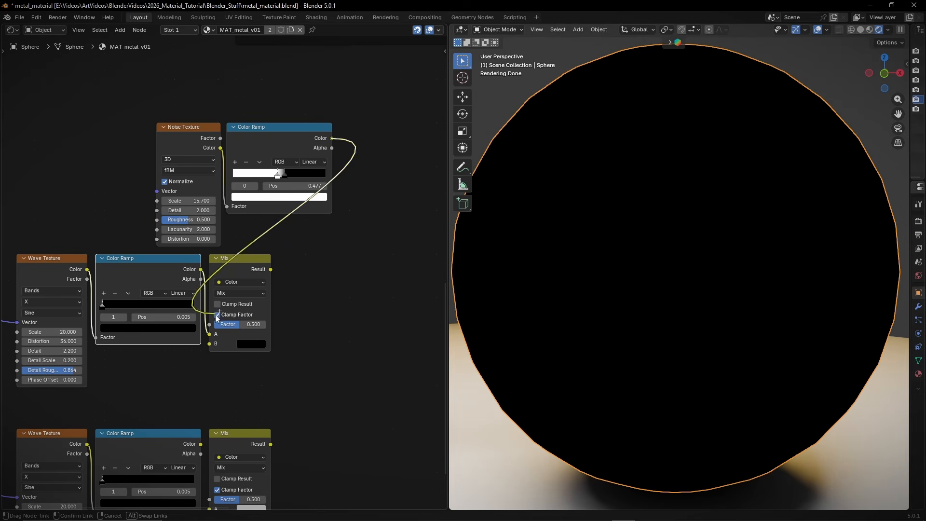
pyautogui.keyDown('ctrl'); pyautogui.keyDown('shift'); pyautogui.click(239, 262); pyautogui.keyUp('shift'); pyautogui.keyUp('ctrl')
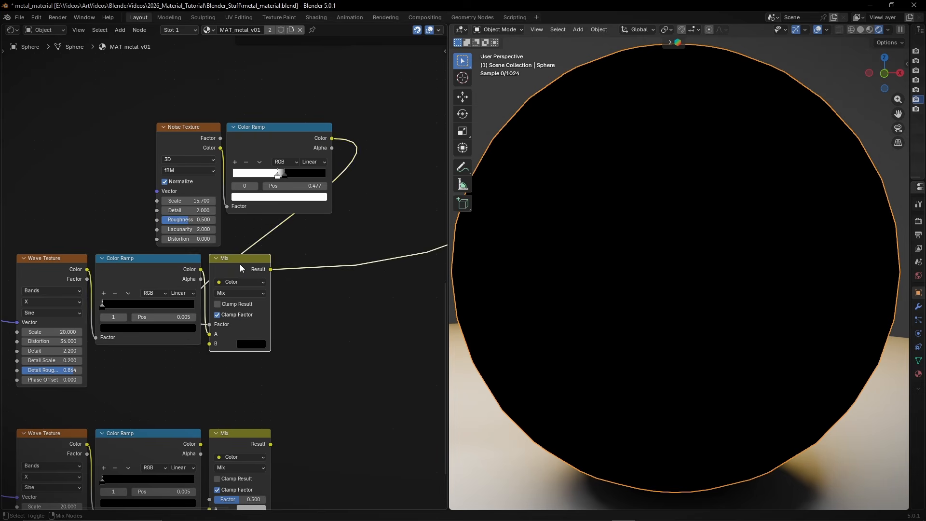
# Set the noise mask ramp's black stop to 0.627 and the Noise Texture's Scale to 20 and Detail to 2.3
pyautogui.scroll(2, 246, 263)
pyautogui.moveTo(304, 131)
pyautogui.mouseDown()
pyautogui.moveTo(284, 131)
pyautogui.moveTo(291, 131)
pyautogui.mouseUp()
pyautogui.moveTo(181, 213)
pyautogui.mouseDown()
pyautogui.moveTo(204, 214)
pyautogui.moveTo(193, 214)
pyautogui.mouseUp()
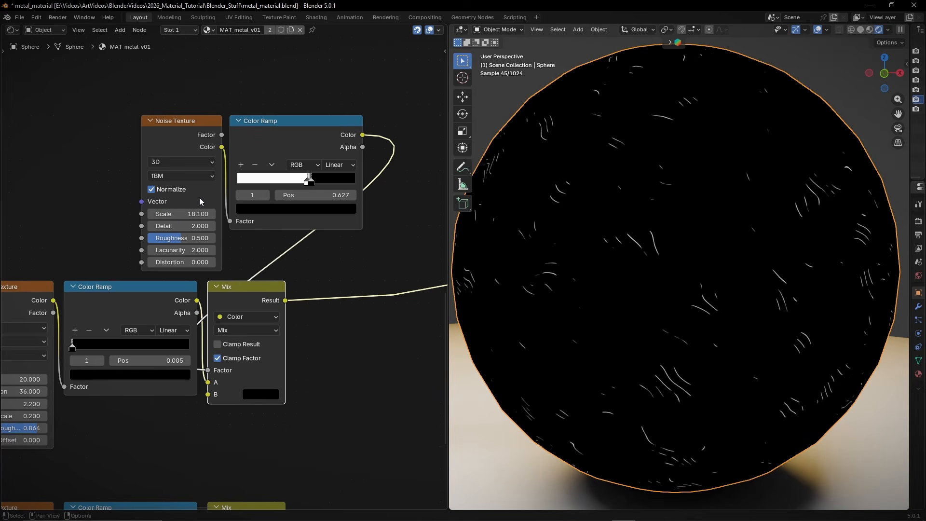
pyautogui.write('0')
pyautogui.press('Return')
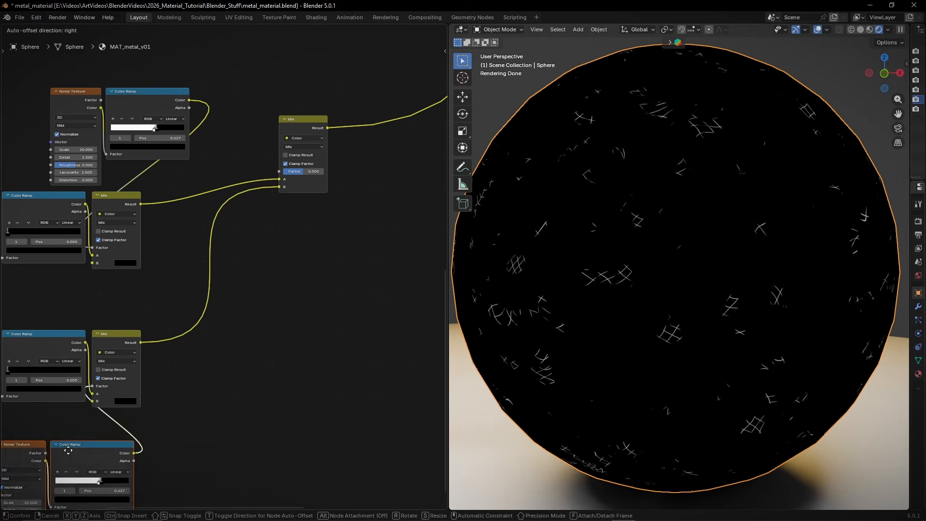
# Place the copied Noise Texture and Color Ramp that feed the lower Mix's Factor beneath the lower Wave Texture
pyautogui.moveTo(68, 449); pyautogui.dragTo(35, 431)
pyautogui.moveTo(219, 404); pyautogui.dragTo(384, 346, button='middle')
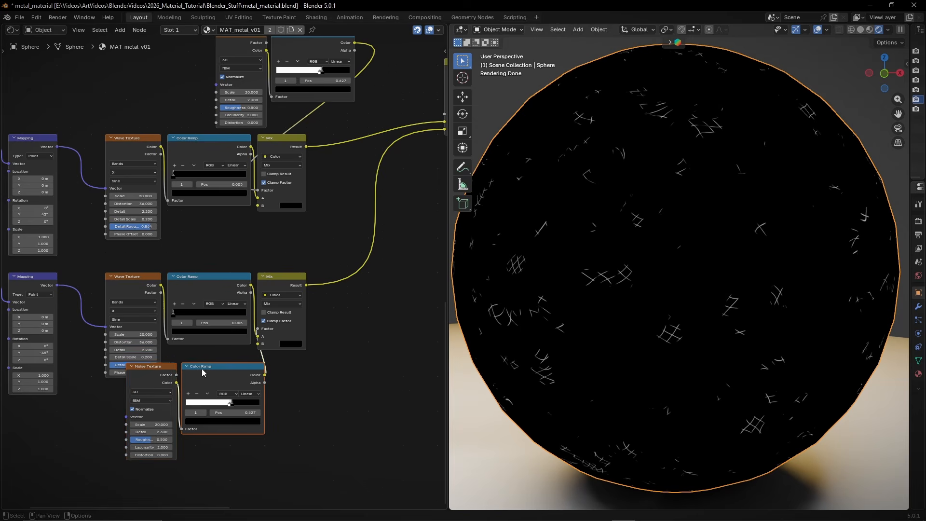
pyautogui.moveTo(198, 380); pyautogui.dragTo(199, 381)
pyautogui.moveTo(205, 367); pyautogui.dragTo(184, 389)
pyautogui.scroll(4, 222, 386)
pyautogui.moveTo(220, 348); pyautogui.dragTo(279, 250, button='middle')
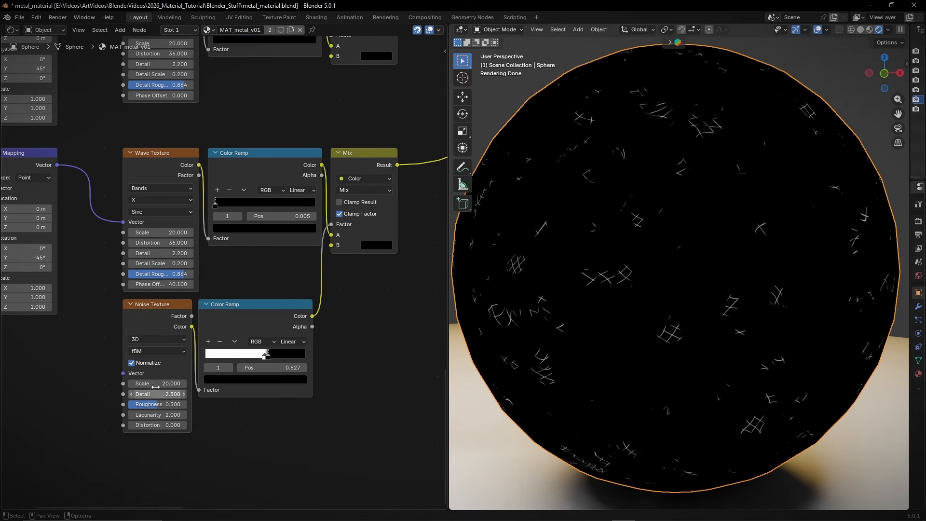
# Adjust the lower mask Noise Texture's Scale and enclose all the scratch nodes in a frame labeled SCRATCHES
pyautogui.moveTo(158, 384)
pyautogui.mouseDown()
pyautogui.moveTo(192, 384)
pyautogui.moveTo(156, 384)
pyautogui.mouseUp()
pyautogui.scroll(-10, 186, 362)
pyautogui.scroll(2, 221, 271)
pyautogui.moveTo(66, 177); pyautogui.dragTo(334, 463)
pyautogui.hotkey('ctrl', 'j')
pyautogui.press('F2')
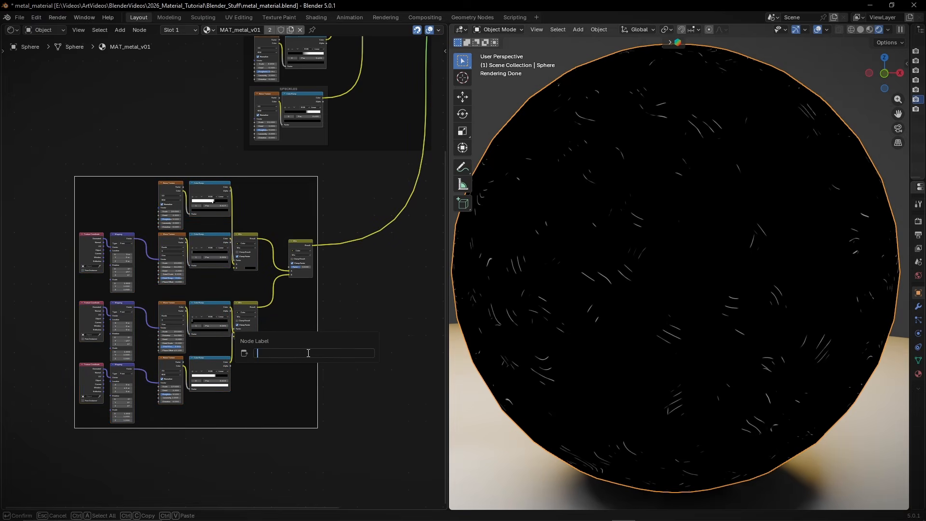
pyautogui.write('SCRAT')
pyautogui.write('CHES')
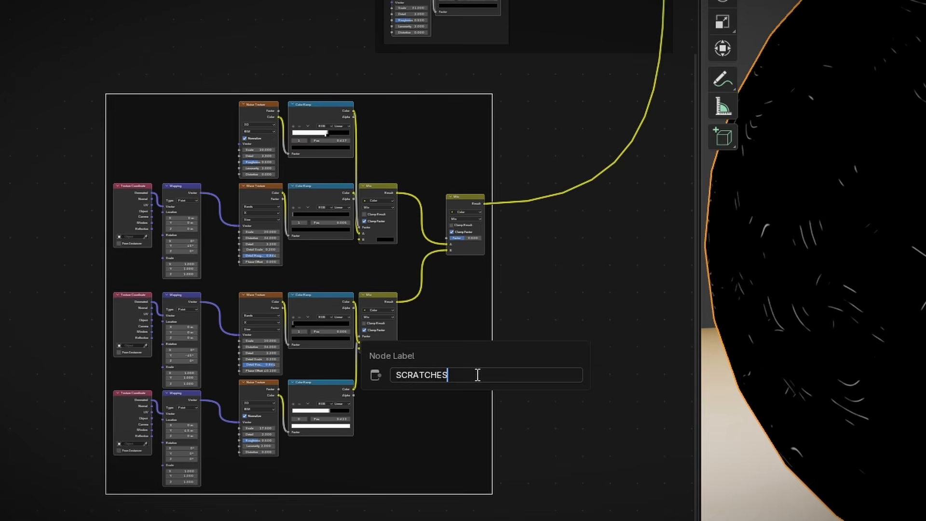
pyautogui.press('Return')
pyautogui.scroll(4, 461, 183)
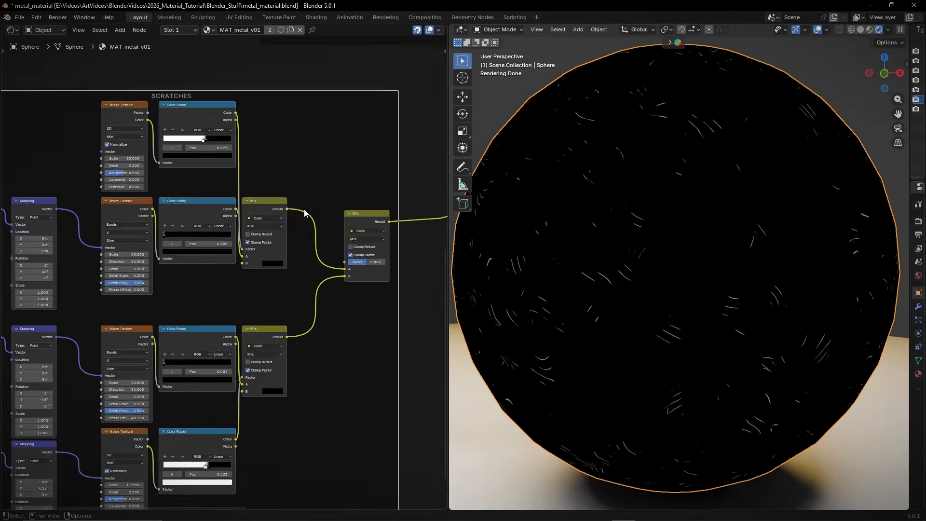
# Combine all the nodes in the SCRATCHES frame into a node group and return to the main material tree
pyautogui.scroll(-3, 292, 212)
pyautogui.moveTo(27, 153); pyautogui.dragTo(353, 469)
pyautogui.hotkey('ctrl', 'g')
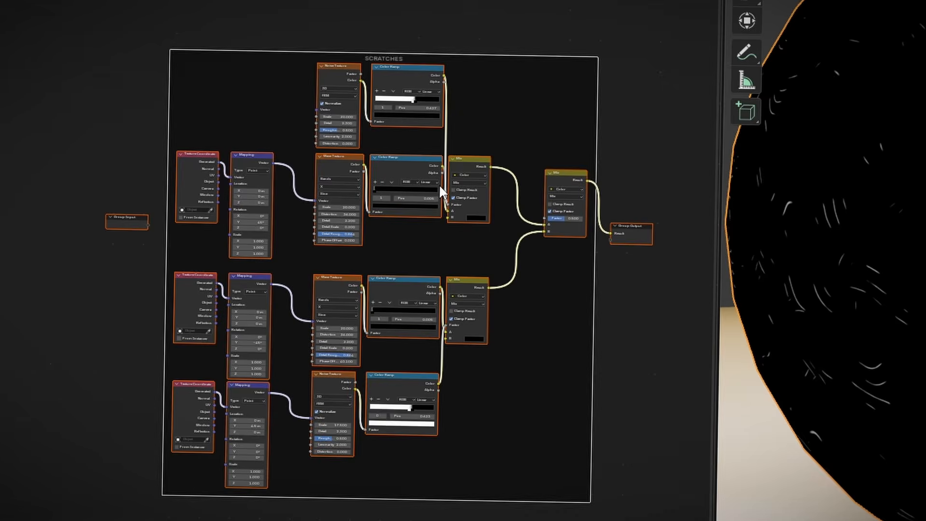
pyautogui.scroll(4, 296, 242)
pyautogui.moveTo(297, 241); pyautogui.dragTo(329, 182, button='middle')
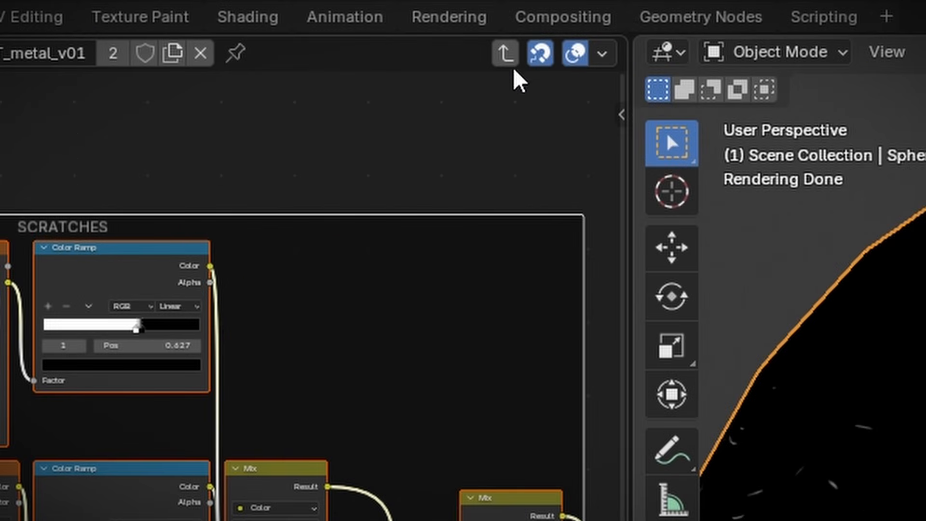
pyautogui.click(504, 53)
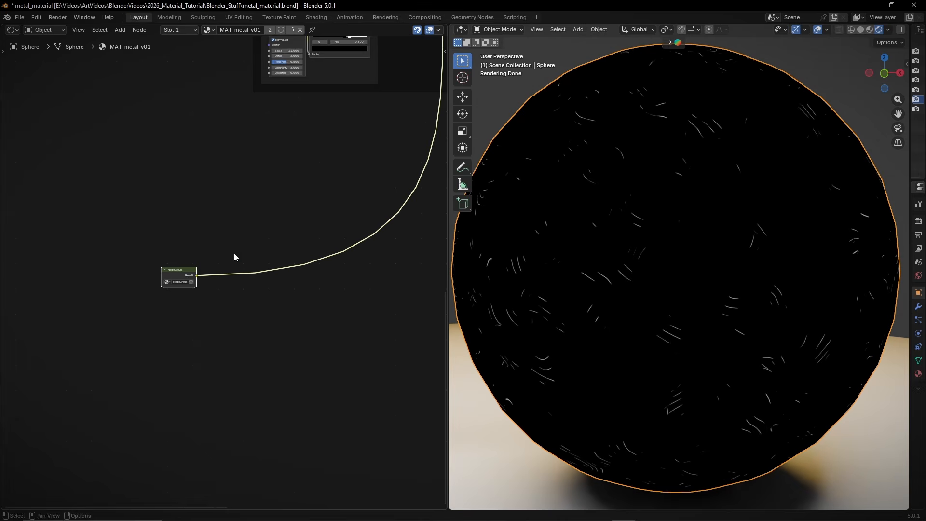
# Label the new group node SCRATCHES and place it beneath the BASE COLOR frame
pyautogui.scroll(8, 223, 270)
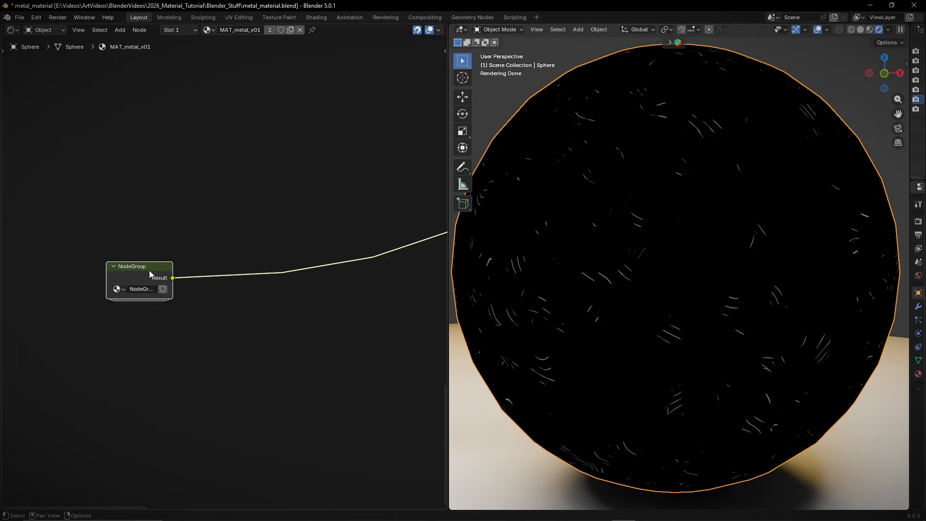
pyautogui.moveTo(149, 271); pyautogui.dragTo(191, 199)
pyautogui.rightClick(176, 206)
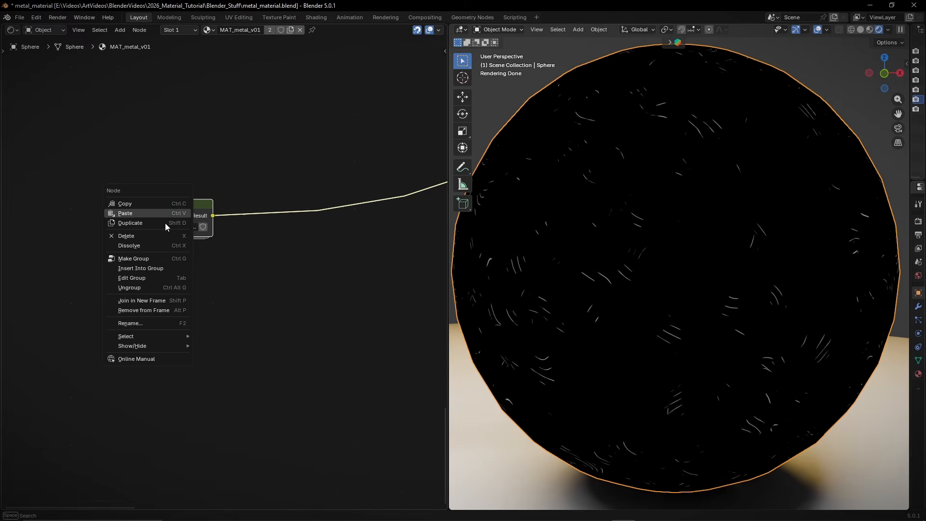
pyautogui.click(131, 323)
pyautogui.moveTo(178, 222); pyautogui.dragTo(178, 283)
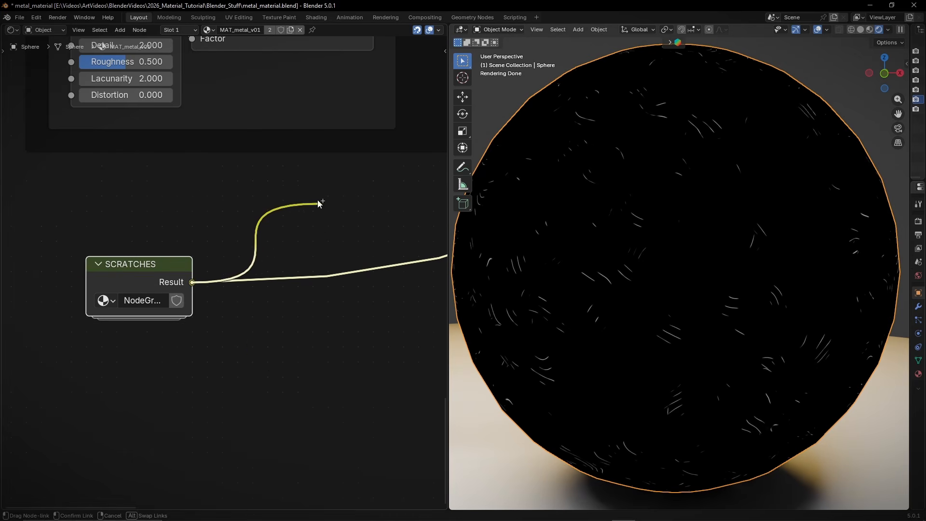
pyautogui.moveTo(318, 200); pyautogui.dragTo(197, 242)
pyautogui.press('Escape')
pyautogui.scroll(-12, 221, 256)
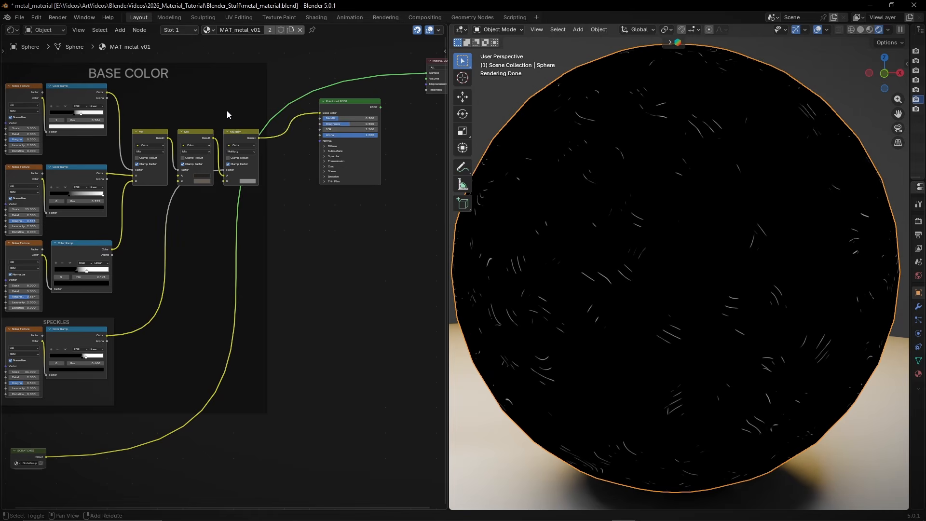
# Add a color Mix node between Multiply and the Principled BSDF's Base Color, with the SCRATCHES result driving its Factor
pyautogui.hotkey('shift', 'a')
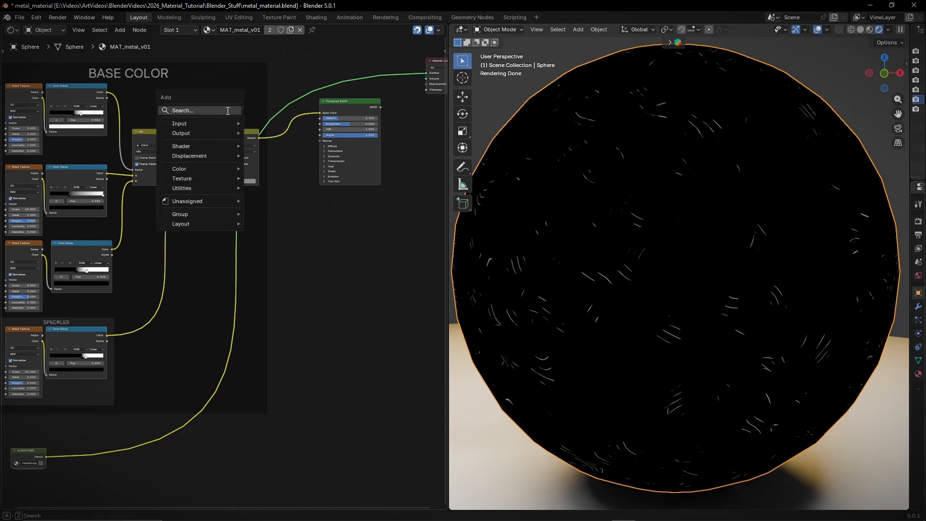
pyautogui.write('mix')
pyautogui.click(245, 153)
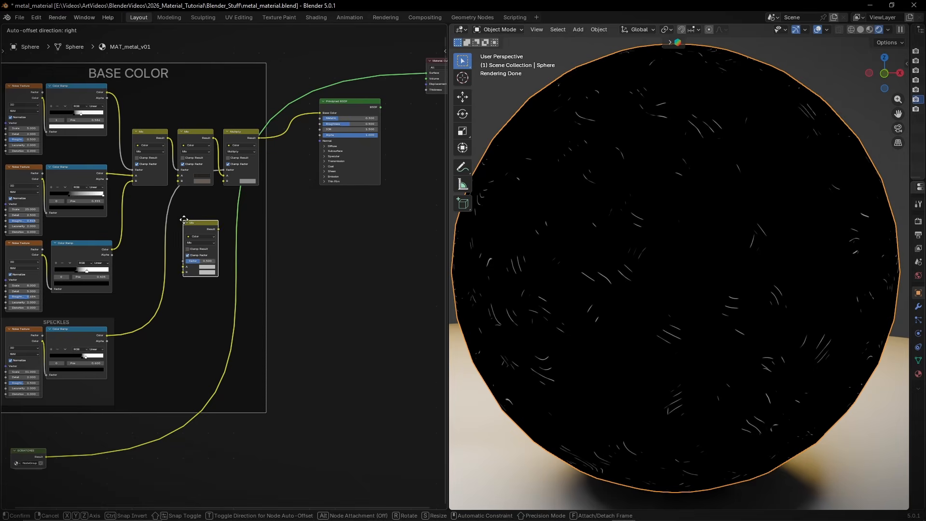
pyautogui.click(201, 222)
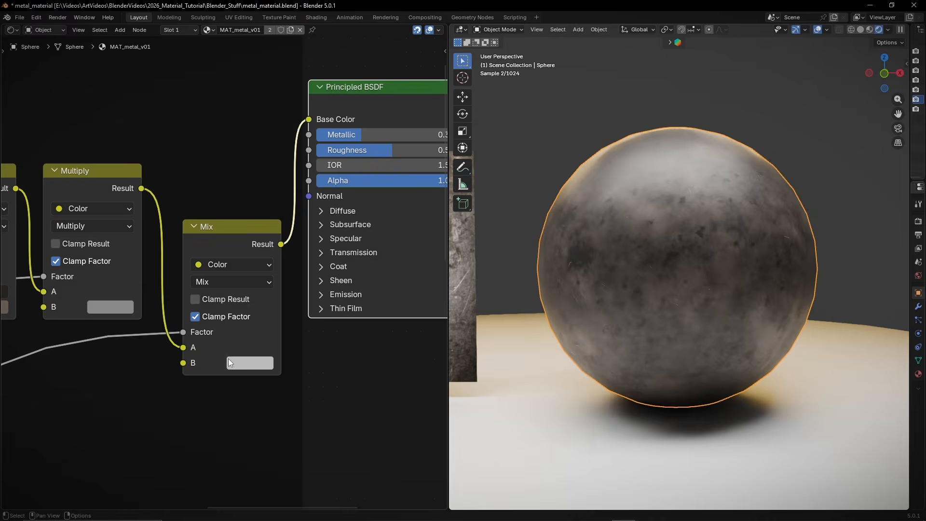
# Try white as the scratch Mix node's B color on the sphere, and settle on a light grey
pyautogui.click(229, 363)
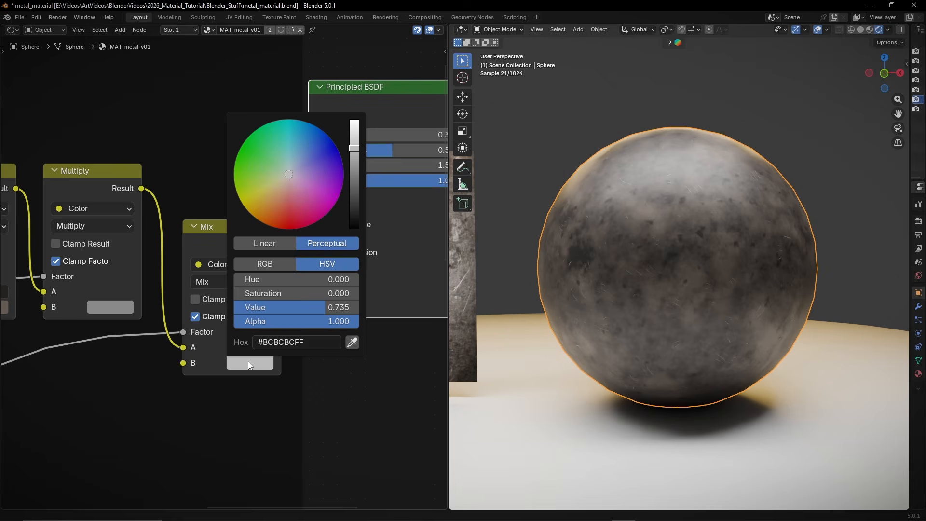
pyautogui.moveTo(357, 196); pyautogui.dragTo(360, 123)
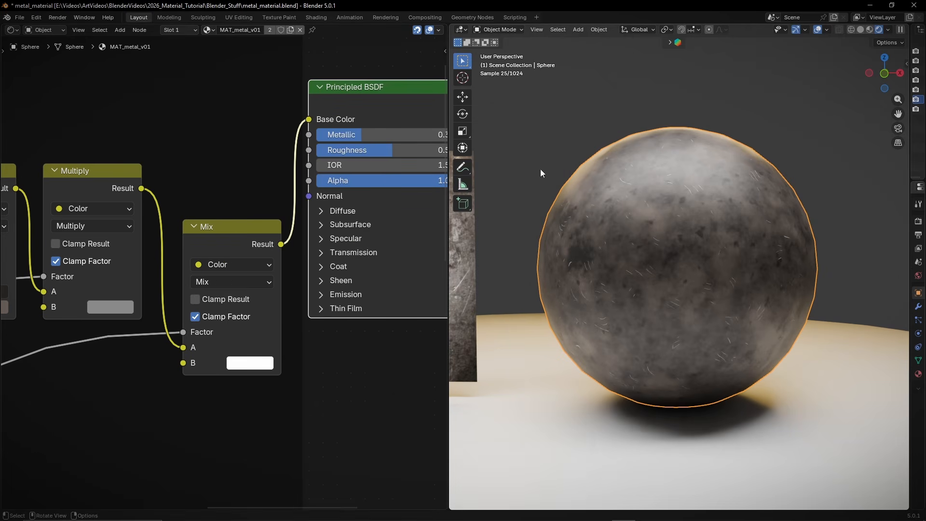
pyautogui.scroll(5, 708, 239)
pyautogui.moveTo(691, 241); pyautogui.dragTo(604, 255, button='middle')
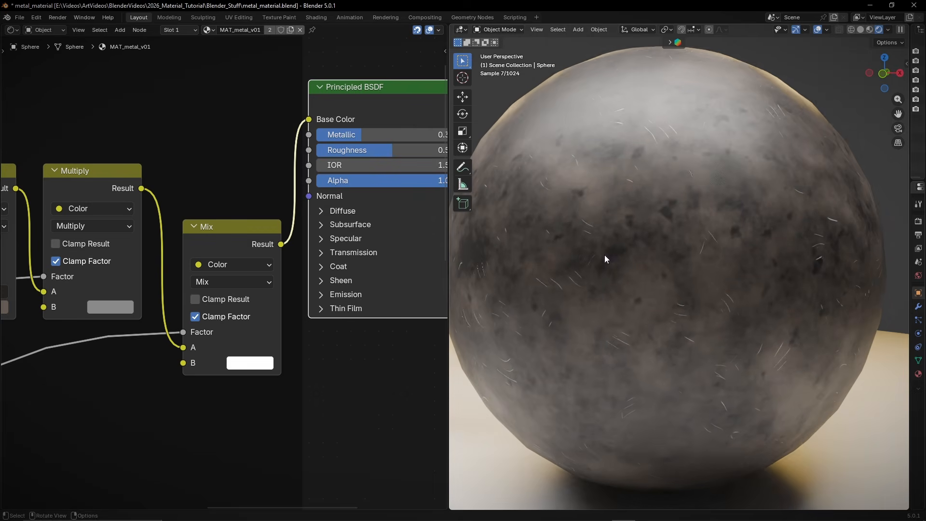
pyautogui.click(240, 367)
pyautogui.moveTo(355, 120); pyautogui.dragTo(355, 155)
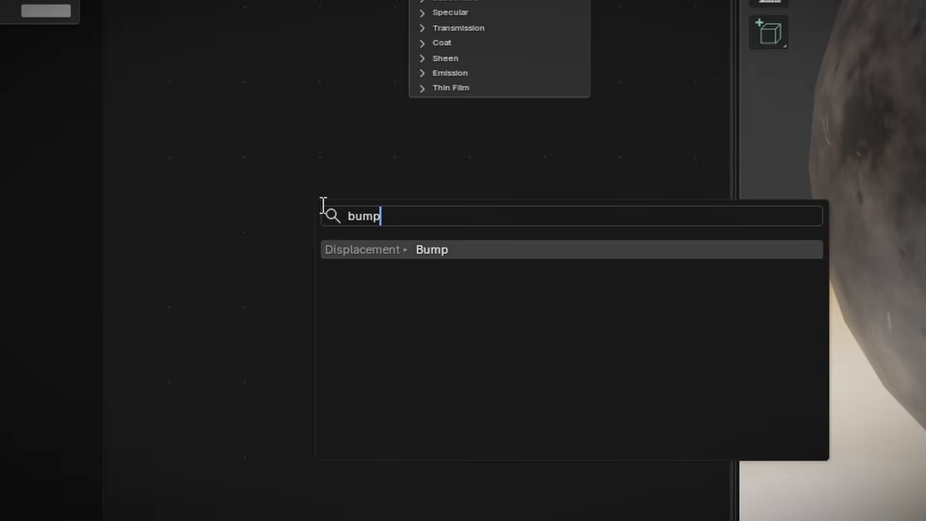
# Add a Bump node with the SCRATCHES result feeding its Height and set its Distance to 0.010
pyautogui.press('Return')
pyautogui.moveTo(52, 447); pyautogui.dragTo(409, 221)
pyautogui.doubleClick(270, 317)
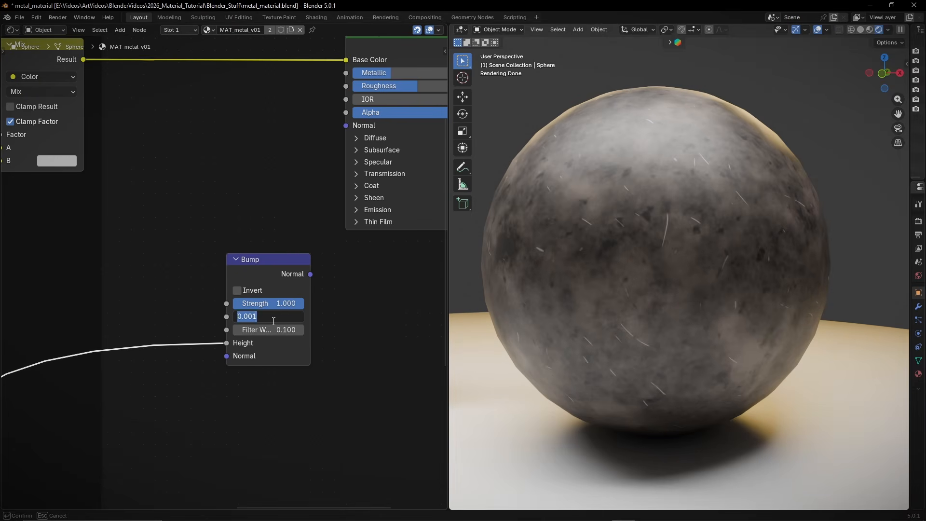
pyautogui.moveTo(287, 251); pyautogui.dragTo(322, 299, button='middle')
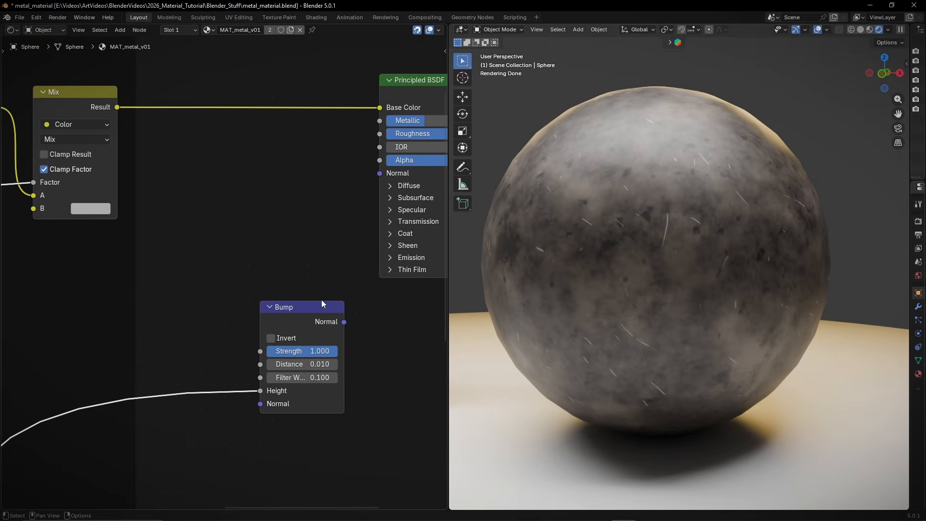
# Connect the Bump node to the Principled BSDF's Normal and enable Invert so the scratches push into the surface
pyautogui.moveTo(321, 303); pyautogui.dragTo(246, 204)
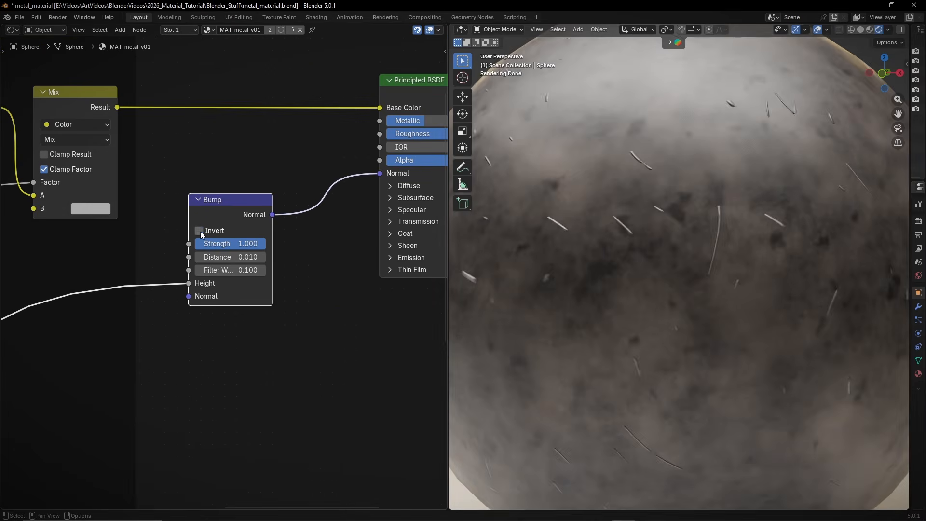
pyautogui.click(201, 231)
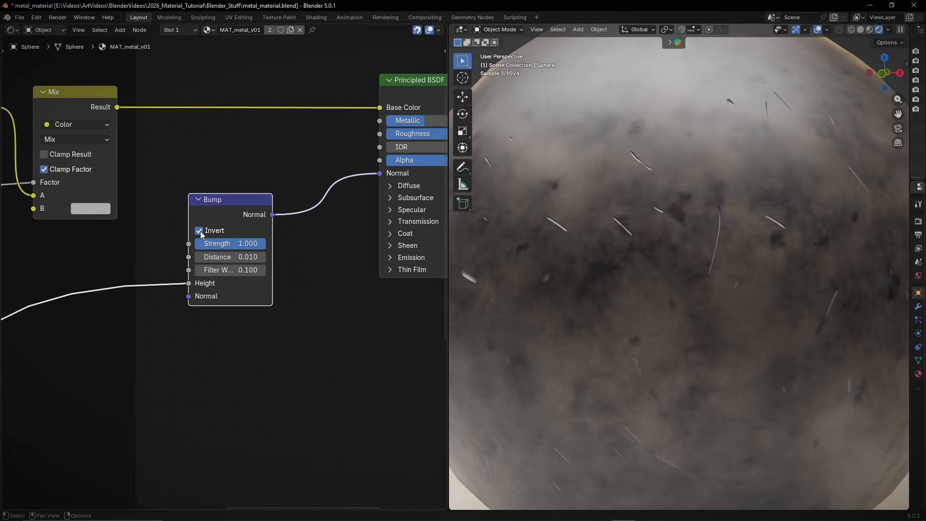
pyautogui.scroll(-2, 631, 259)
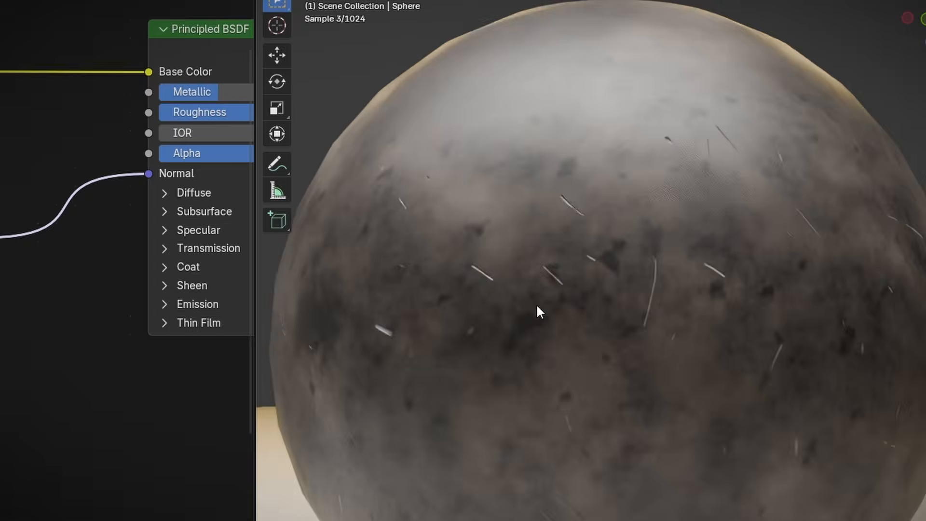
pyautogui.scroll(2, 539, 307)
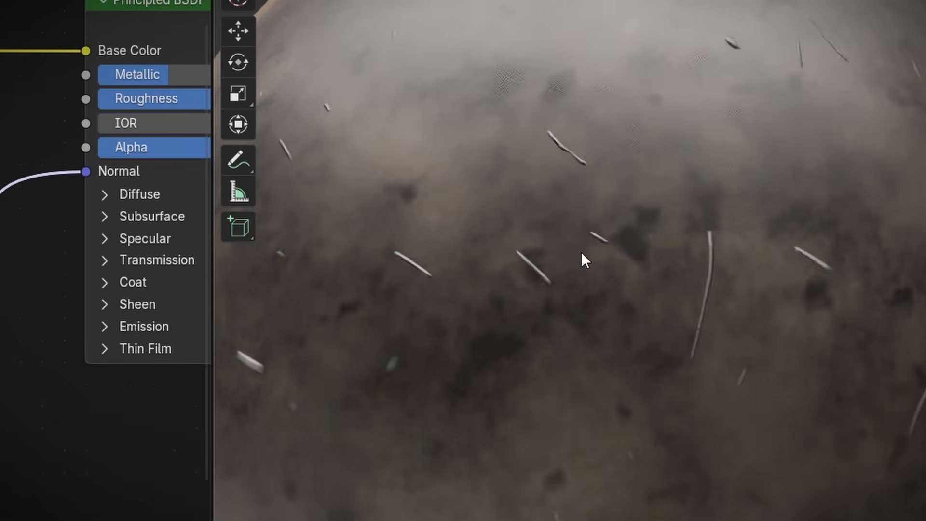
# Add a Noise Texture with a Color Ramp for a surface bump, and set the noise Detail to 3.8
pyautogui.hotkey('shift', 'a')
pyautogui.write('noise')
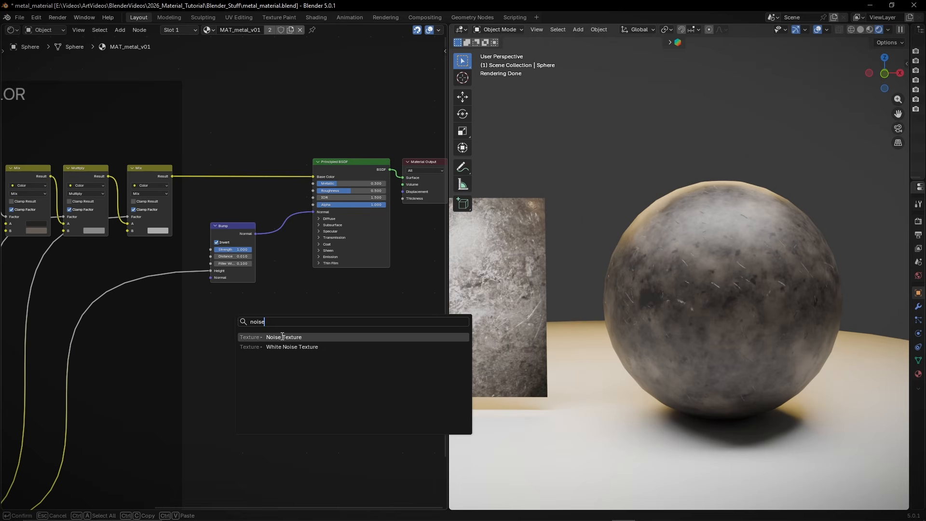
pyautogui.click(283, 336)
pyautogui.scroll(2, 311, 286)
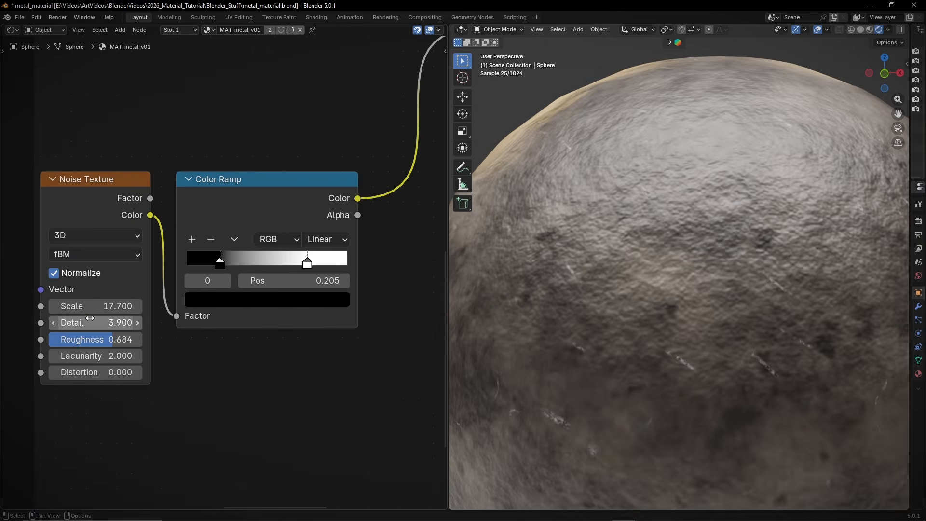
pyautogui.moveTo(89, 319); pyautogui.dragTo(72, 321)
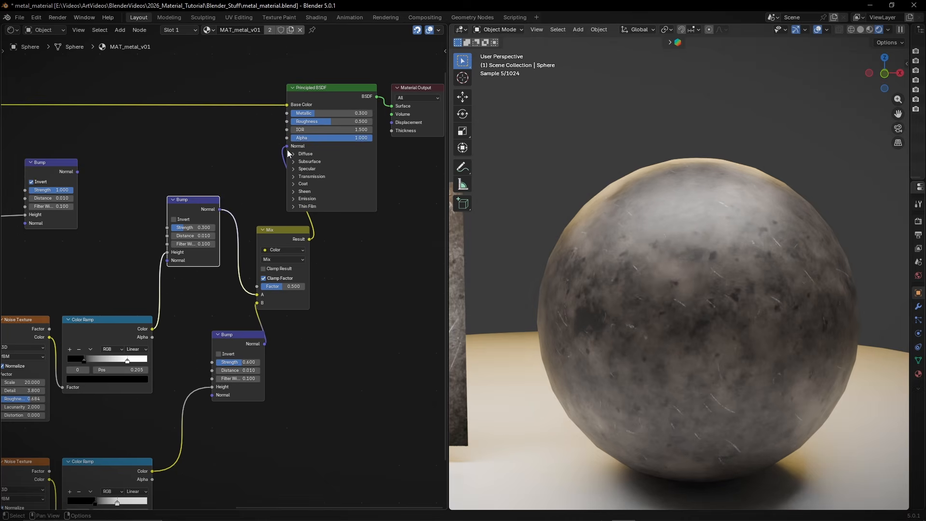
# Combine the three Bump nodes through two Mix nodes into the shader's Normal and enclose the setup in a BUMP frame
pyautogui.scroll(2, 687, 230)
pyautogui.scroll(3, 306, 291)
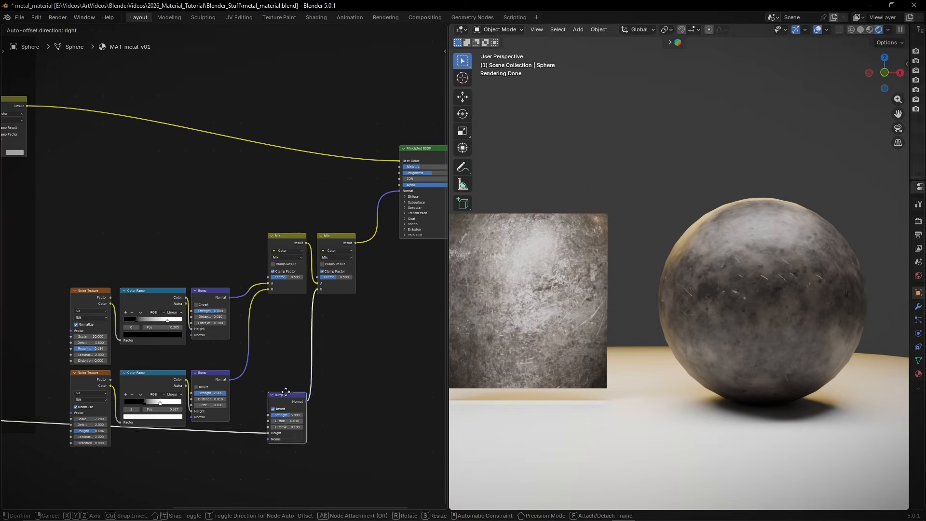
pyautogui.moveTo(48, 241); pyautogui.dragTo(204, 359)
pyautogui.hotkey('ctrl', 'j')
pyautogui.moveTo(246, 240); pyautogui.dragTo(227, 252)
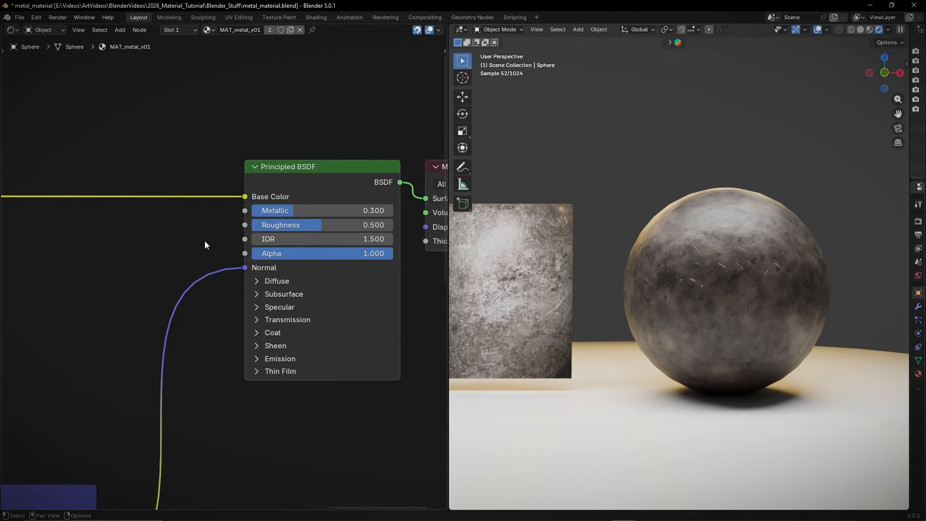
# Try to add a Noise Texture in the empty space above the BUMP frame
pyautogui.scroll(-5, 204, 245)
pyautogui.moveTo(177, 254); pyautogui.dragTo(274, 217, button='middle')
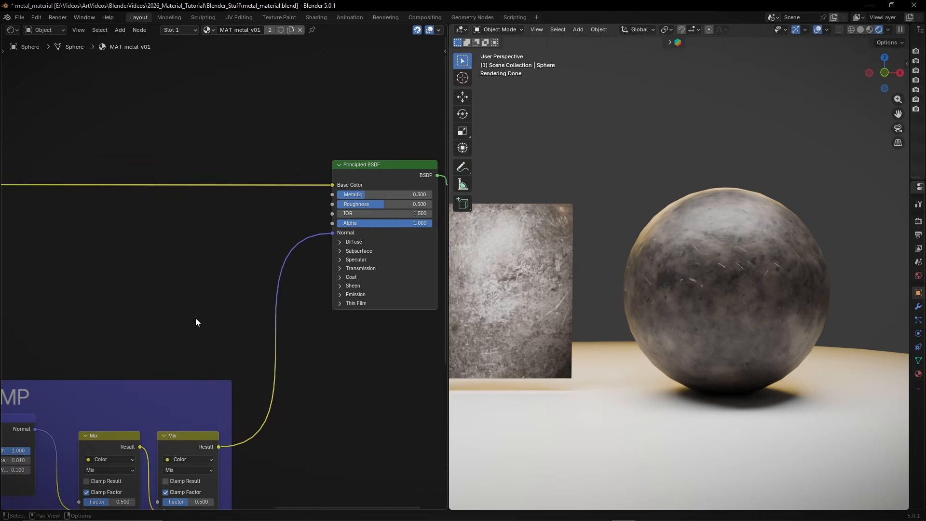
pyautogui.scroll(-2, 197, 317)
pyautogui.scroll(2, 327, 245)
pyautogui.scroll(-3, 138, 289)
pyautogui.moveTo(138, 289); pyautogui.dragTo(182, 282, button='middle')
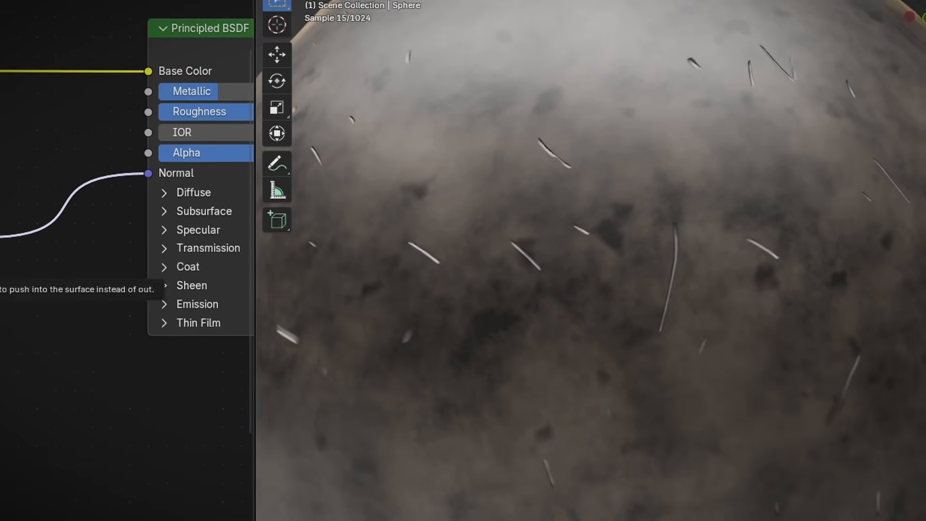
pyautogui.scroll(-2, 631, 260)
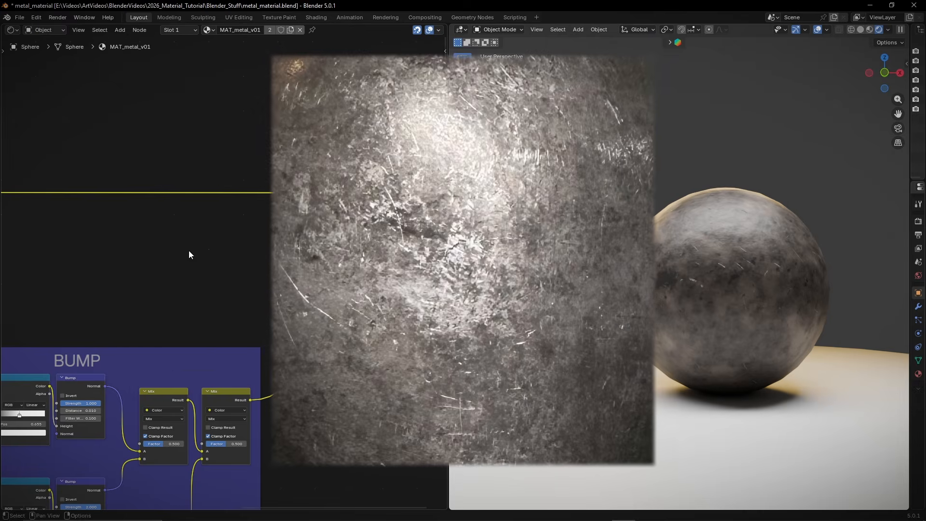
pyautogui.hotkey('shift', 'a')
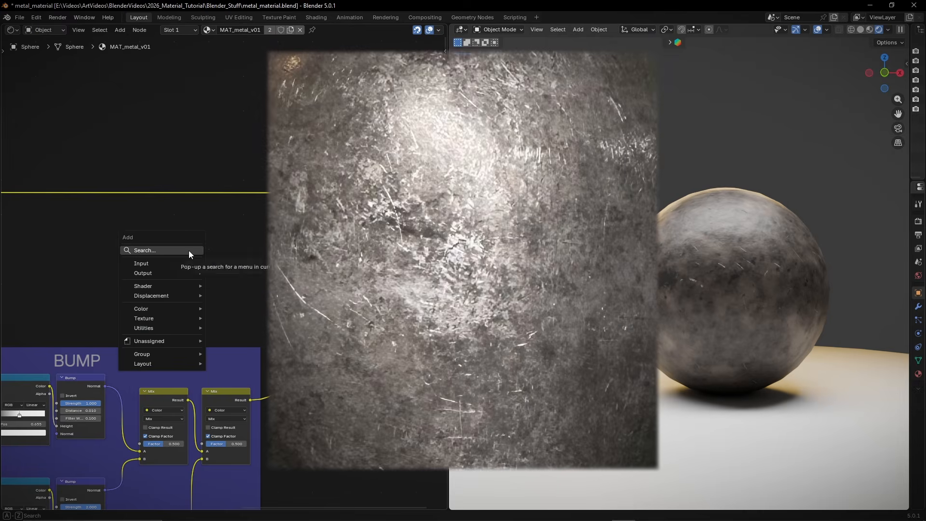
pyautogui.write('noise')
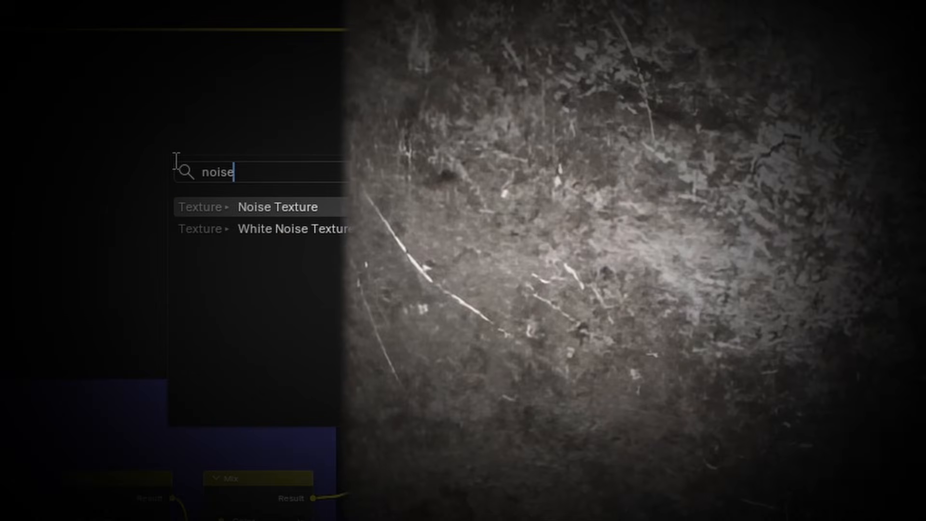
pyautogui.press('Return')
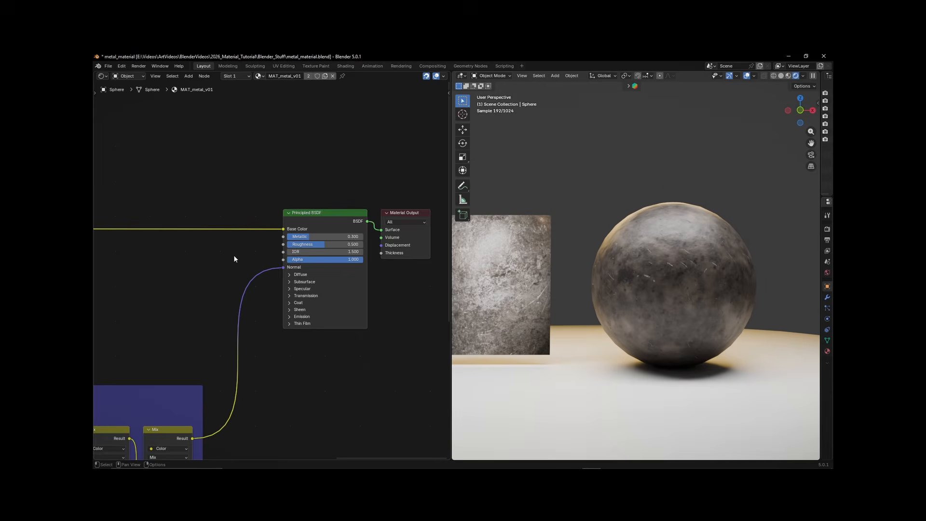
# Add a Voronoi Texture, set its feature to Distance to Edge, and connect its Distance to the Color Ramp's Factor
pyautogui.moveTo(233, 259); pyautogui.dragTo(296, 252, button='middle')
pyautogui.scroll(-2, 313, 270)
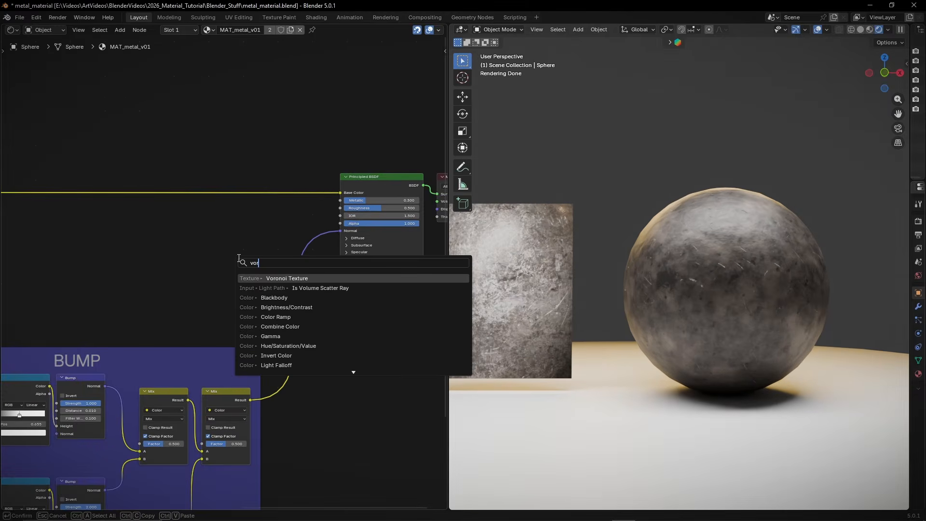
pyautogui.press('Return')
pyautogui.click(57, 215)
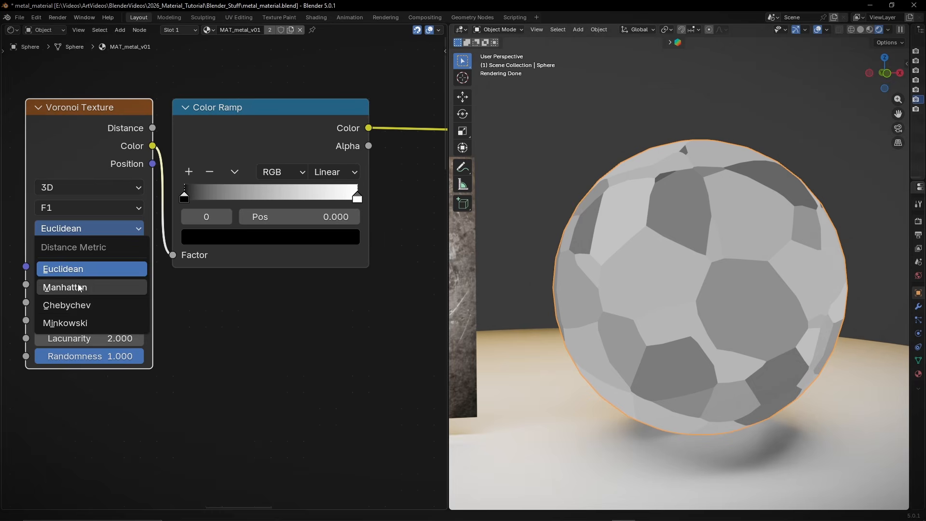
pyautogui.click(80, 211)
pyautogui.click(72, 304)
pyautogui.scroll(2, 93, 291)
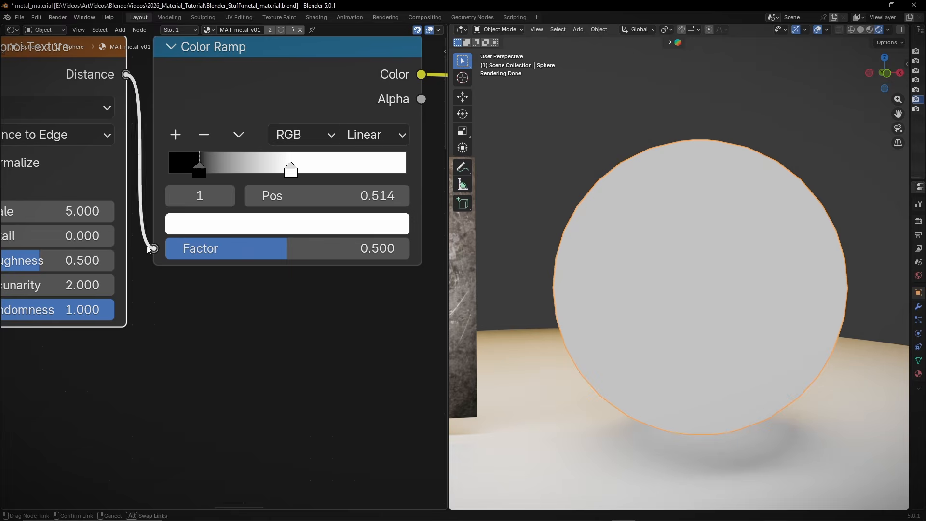
pyautogui.moveTo(147, 246); pyautogui.dragTo(153, 248)
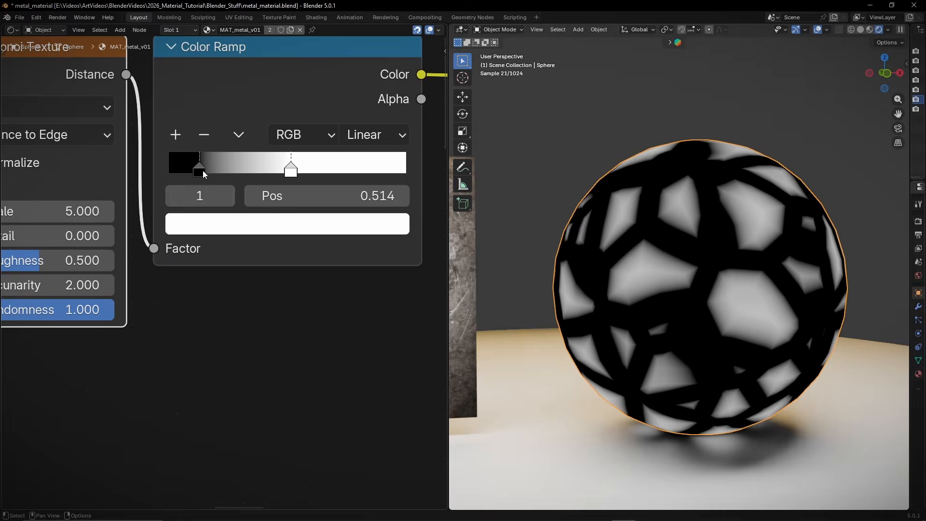
# Narrow the Voronoi's Color Ramp to thin white lines with the black stop at 0.005, using Linear interpolation
pyautogui.moveTo(194, 168); pyautogui.dragTo(168, 170)
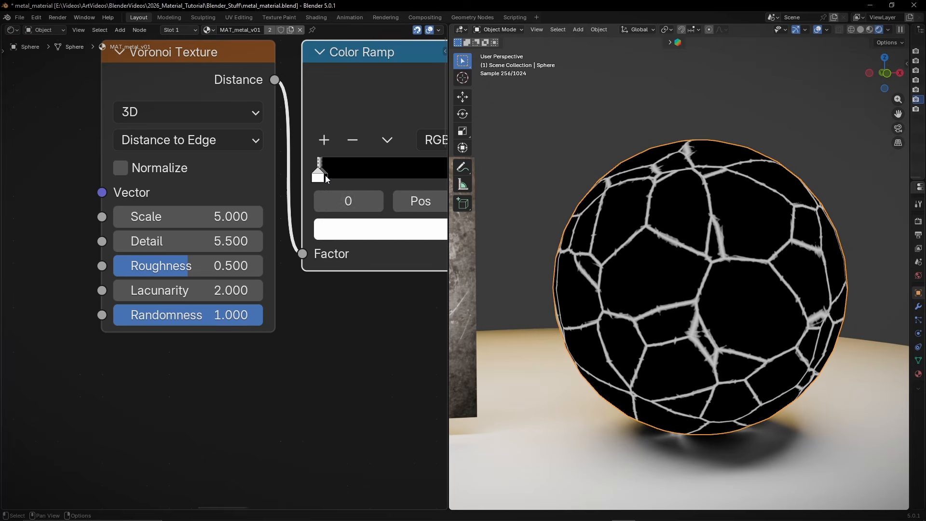
pyautogui.moveTo(326, 175); pyautogui.dragTo(332, 180)
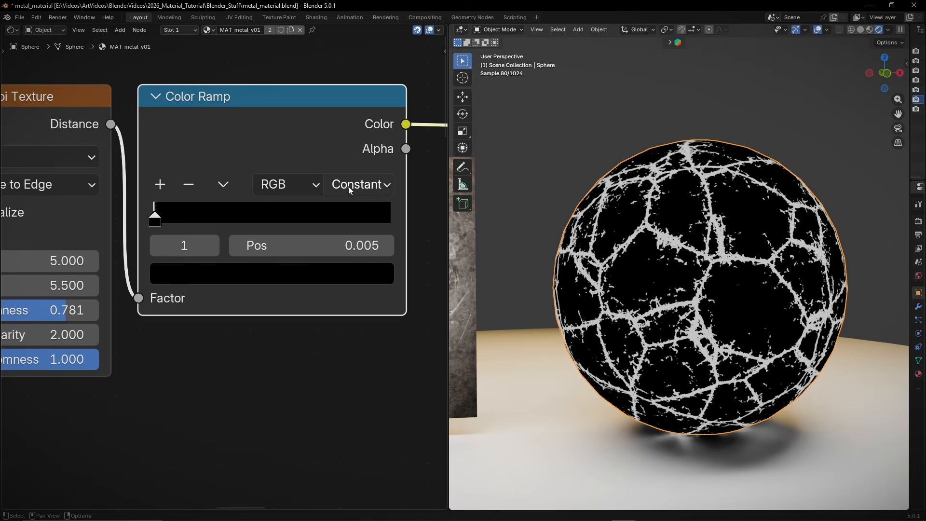
pyautogui.click(360, 184)
pyautogui.click(361, 290)
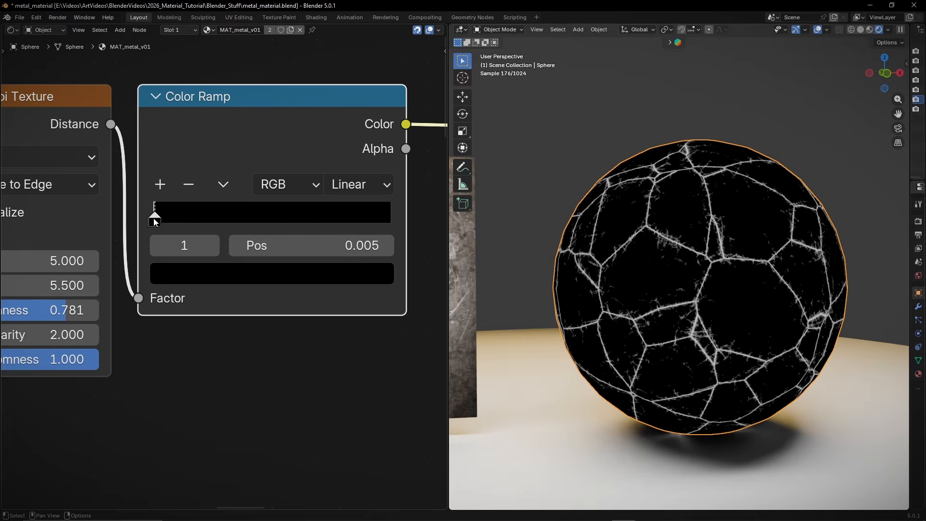
# Add a Noise Texture with its own Color Ramp below the Voronoi nodes and set the noise Scale to 6.4
pyautogui.hotkey('shift', 'a')
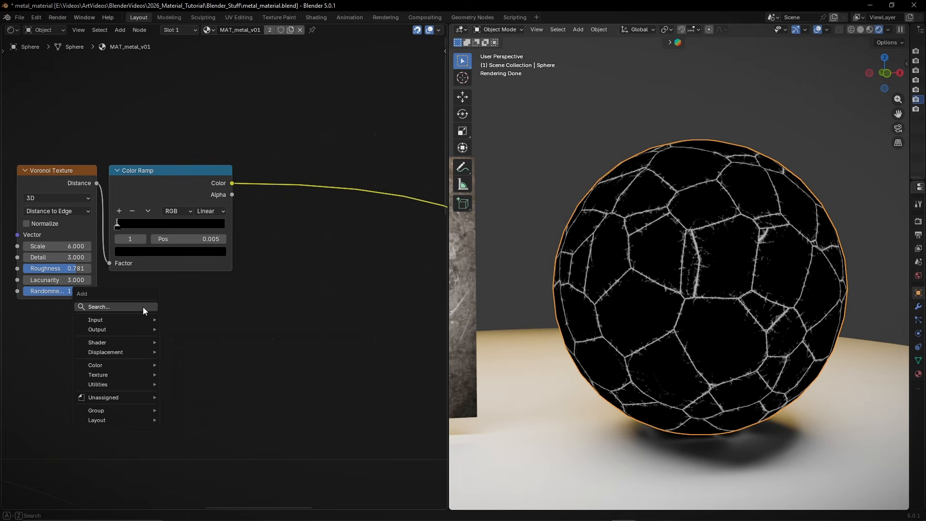
pyautogui.write('noi')
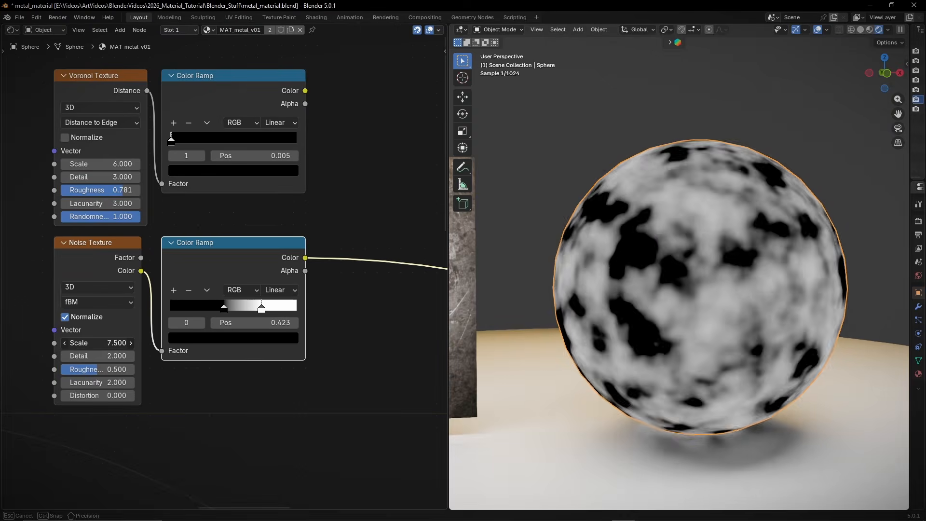
pyautogui.moveTo(98, 343)
pyautogui.mouseDown()
pyautogui.moveTo(116, 342)
pyautogui.moveTo(94, 342)
pyautogui.mouseUp()
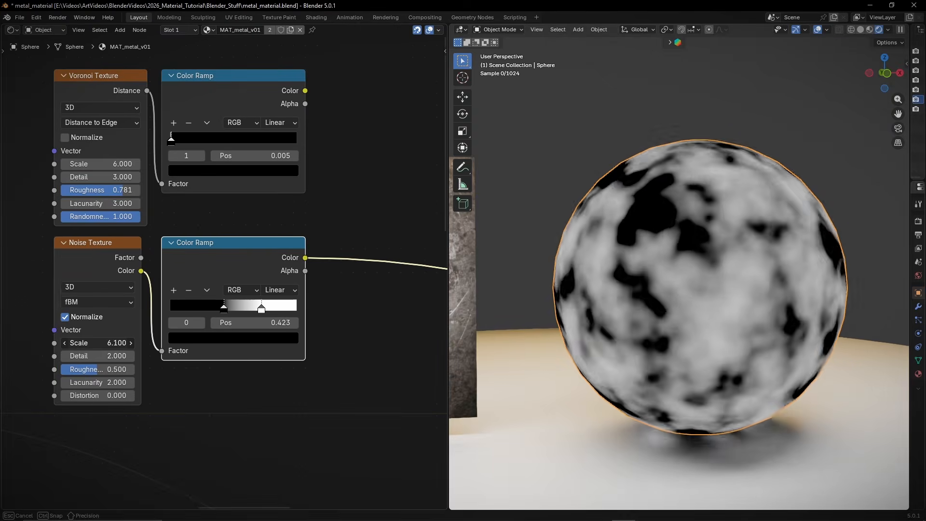
# Combine the two masked scratch layers in another Mix node and preview its result on the sphere
pyautogui.moveTo(324, 343); pyautogui.dragTo(362, 313)
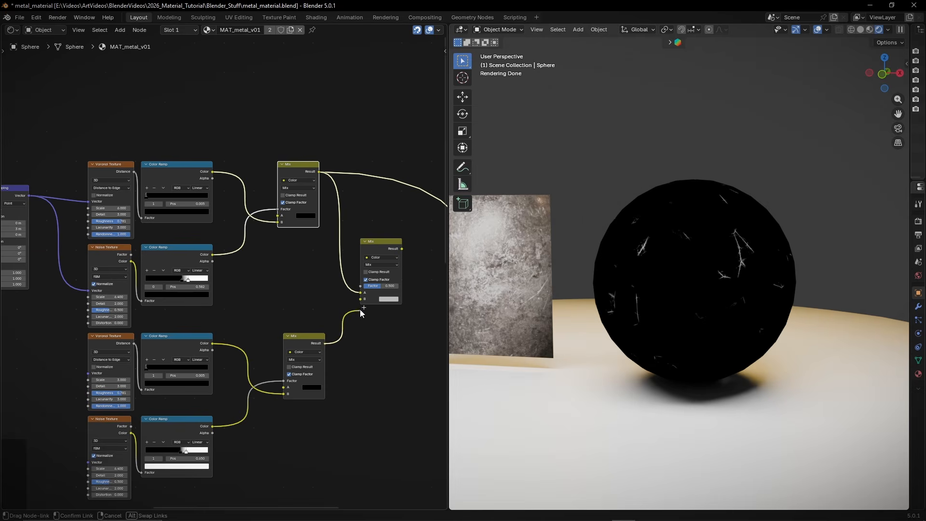
pyautogui.keyDown('ctrl'); pyautogui.keyDown('shift'); pyautogui.click(378, 244); pyautogui.keyUp('shift'); pyautogui.keyUp('ctrl')
pyautogui.moveTo(386, 267); pyautogui.dragTo(308, 293, button='middle')
pyautogui.scroll(8, 331, 332)
pyautogui.click(368, 311)
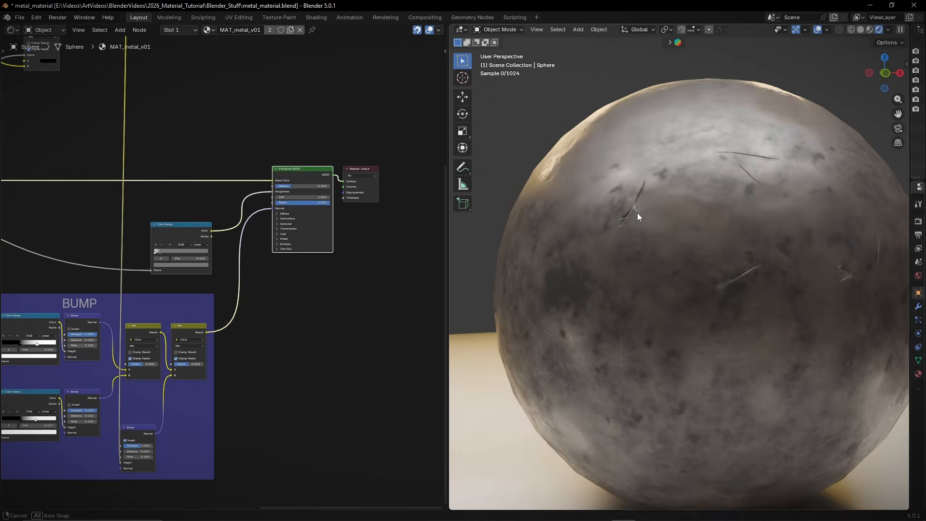
# Select the whole scratch node setup, including its mapping and Mix nodes, and move it up to the BASE COLOR frame
pyautogui.moveTo(185, 206); pyautogui.dragTo(285, 275, button='middle')
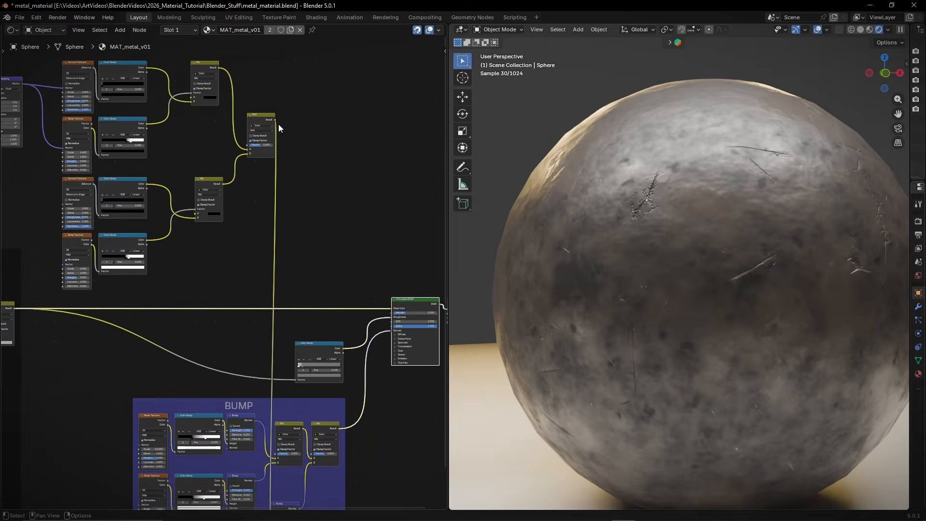
pyautogui.moveTo(5, 182); pyautogui.dragTo(365, 495)
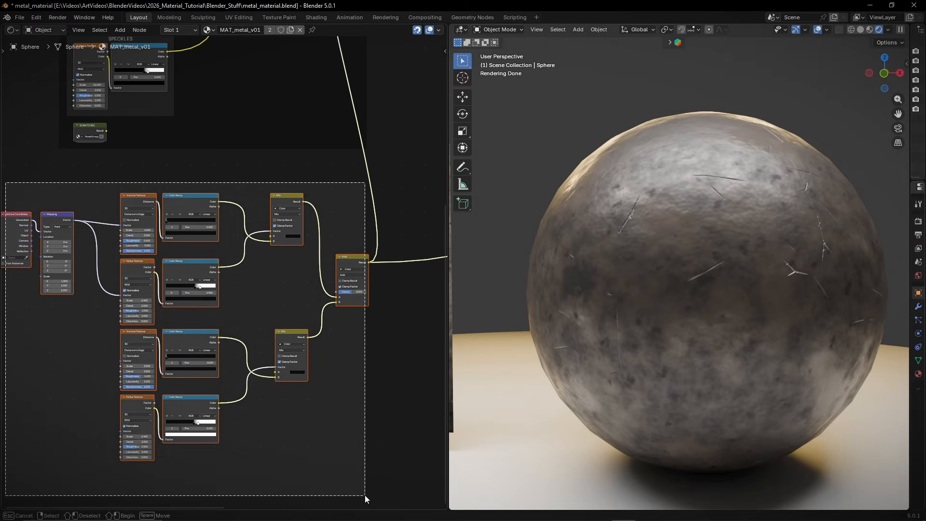
pyautogui.hotkey('ctrl', 'g')
pyautogui.moveTo(190, 295); pyautogui.dragTo(127, 195)
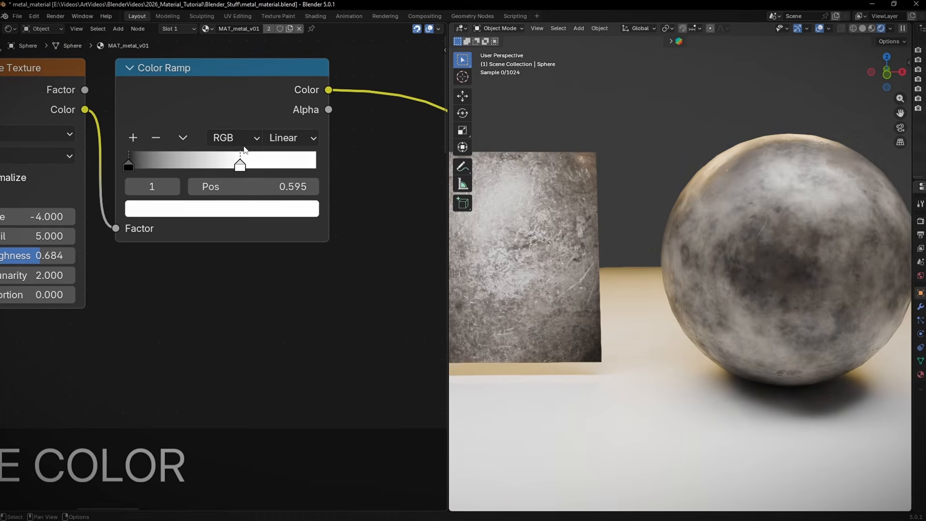
# Adjust the light grey and white stops of the base color noise's Color Ramp, using noise Scale 3.8 and Detail 9.4
pyautogui.moveTo(245, 150); pyautogui.dragTo(211, 146)
pyautogui.moveTo(31, 227); pyautogui.dragTo(123, 232, button='middle')
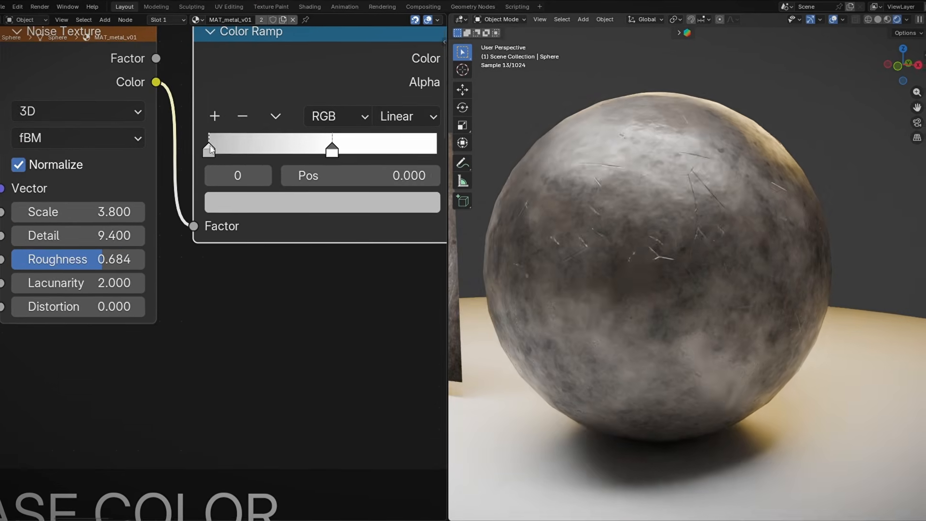
pyautogui.moveTo(209, 149); pyautogui.dragTo(250, 149)
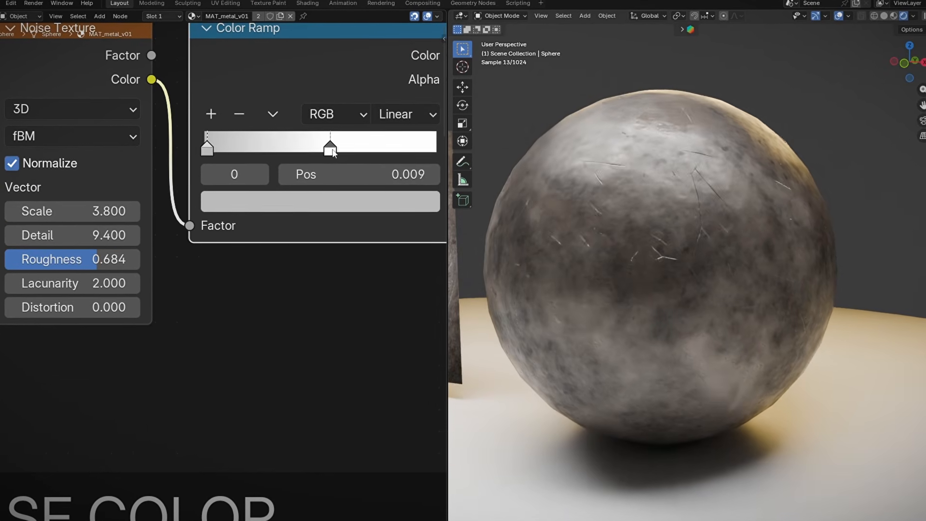
pyautogui.moveTo(330, 149)
pyautogui.mouseDown()
pyautogui.moveTo(371, 149)
pyautogui.moveTo(339, 149)
pyautogui.mouseUp()
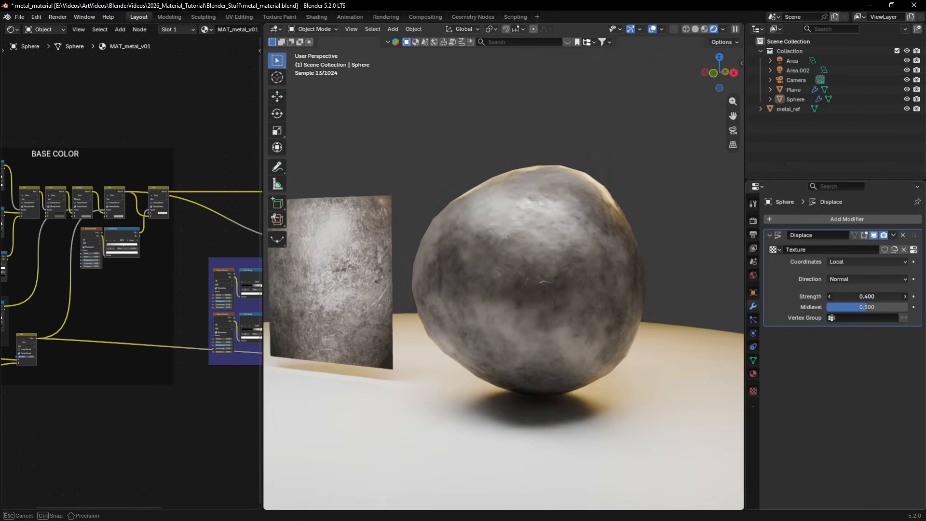
# Adjust the strength of the sphere's Displace modifier
pyautogui.moveTo(868, 296); pyautogui.dragTo(830, 296)
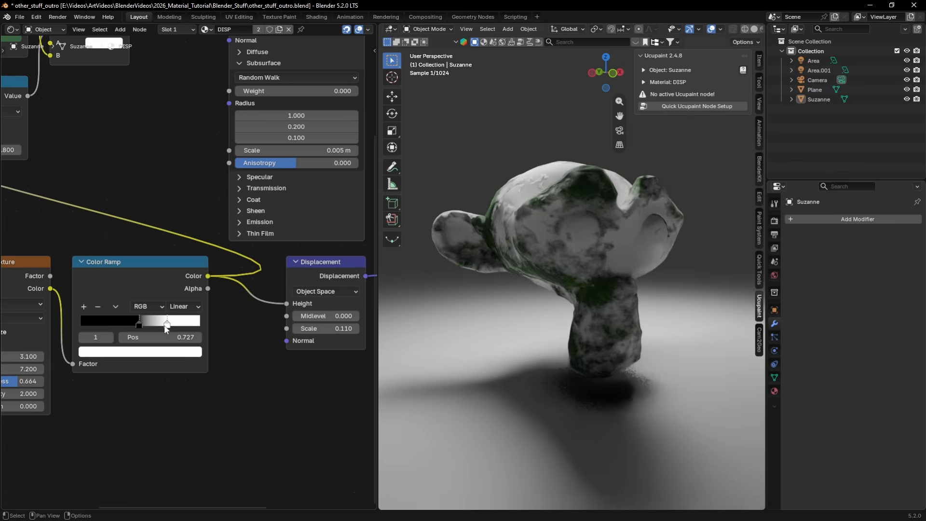
# Shift the dark Color Ramp stop driving Suzanne's displacement and the white Color Ramp stop on the noise example plane
pyautogui.moveTo(145, 326); pyautogui.dragTo(157, 327)
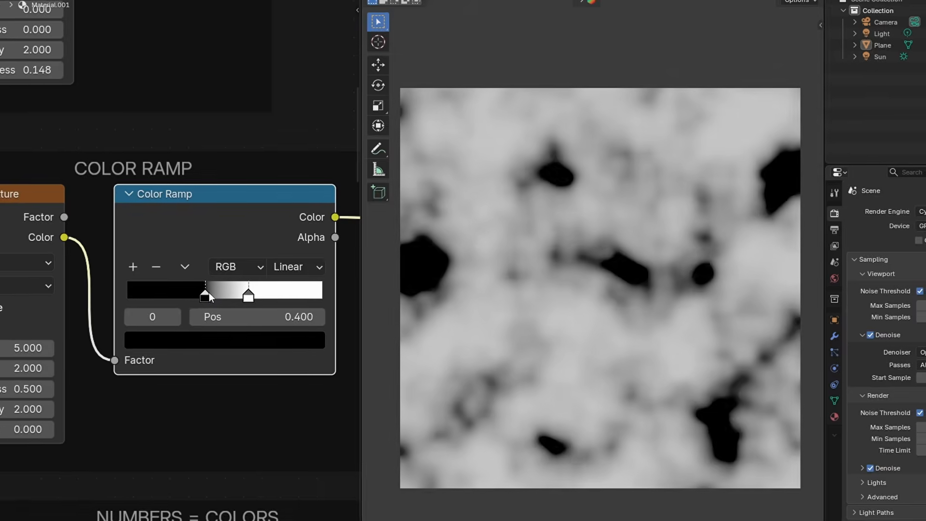
pyautogui.moveTo(250, 295); pyautogui.dragTo(247, 295)
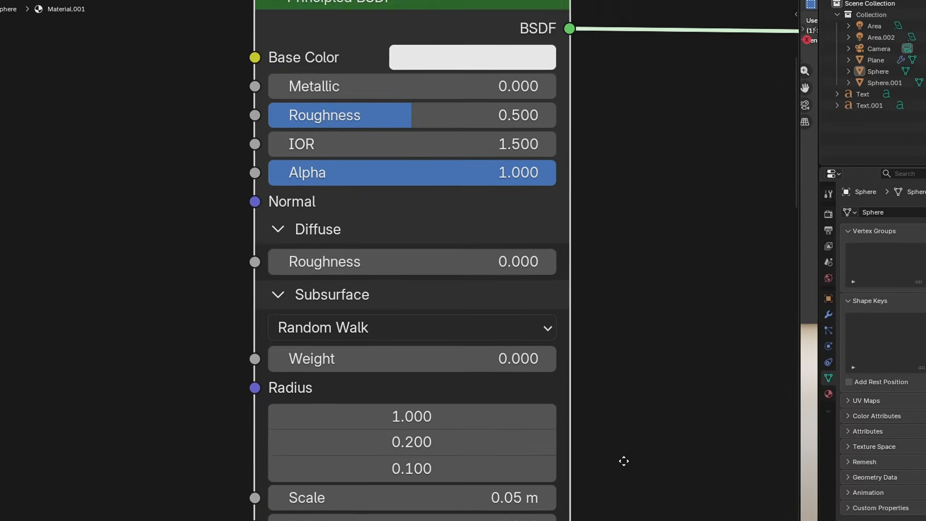
# Examine the Bump node setup and compare the BEFORE and AFTER spheres up close
pyautogui.moveTo(623, 462); pyautogui.dragTo(590, 480, button='middle')
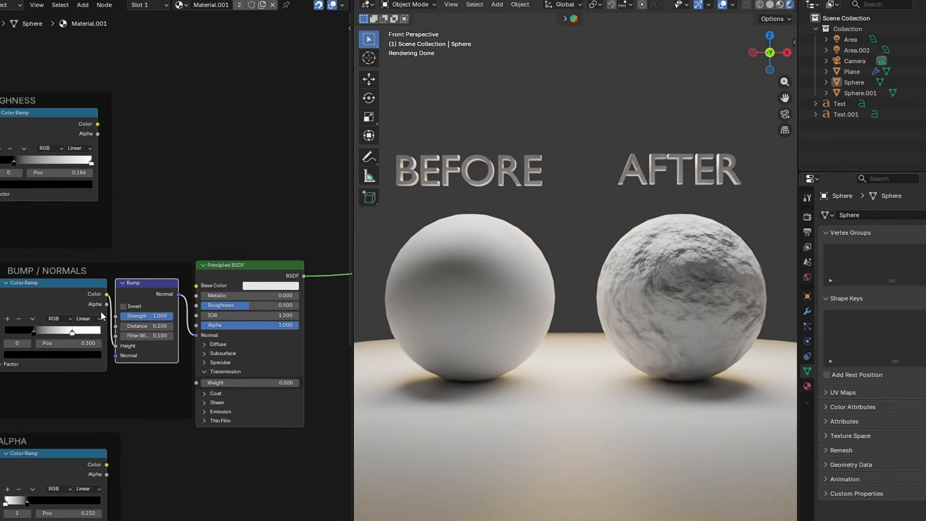
pyautogui.scroll(1, 77, 328)
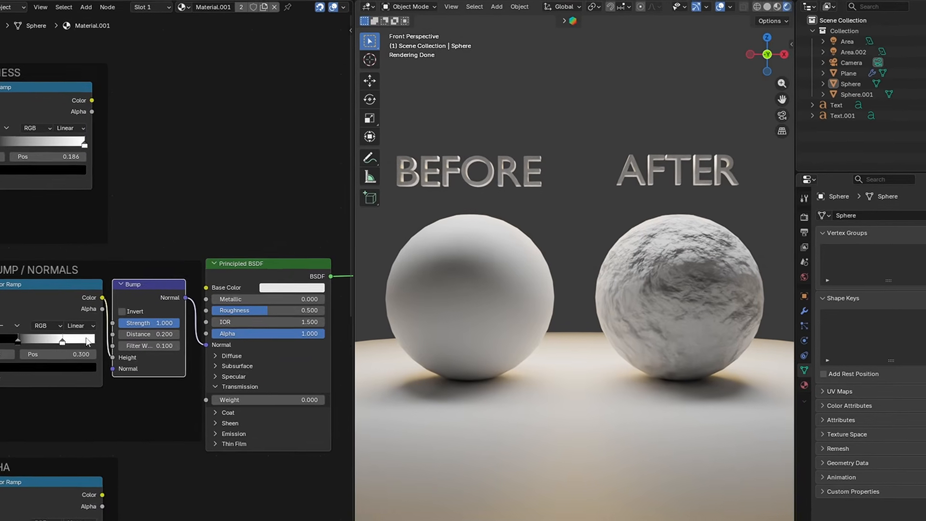
pyautogui.moveTo(55, 344); pyautogui.dragTo(49, 297, button='middle')
pyautogui.scroll(3, 690, 294)
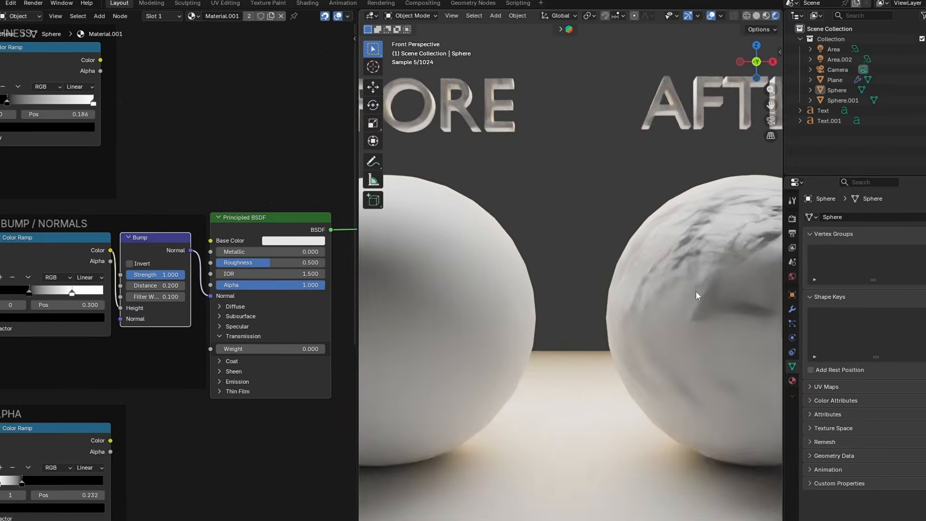
pyautogui.keyDown('shift'); pyautogui.moveTo(696, 292); pyautogui.dragTo(502, 284, button='middle'); pyautogui.keyUp('shift')
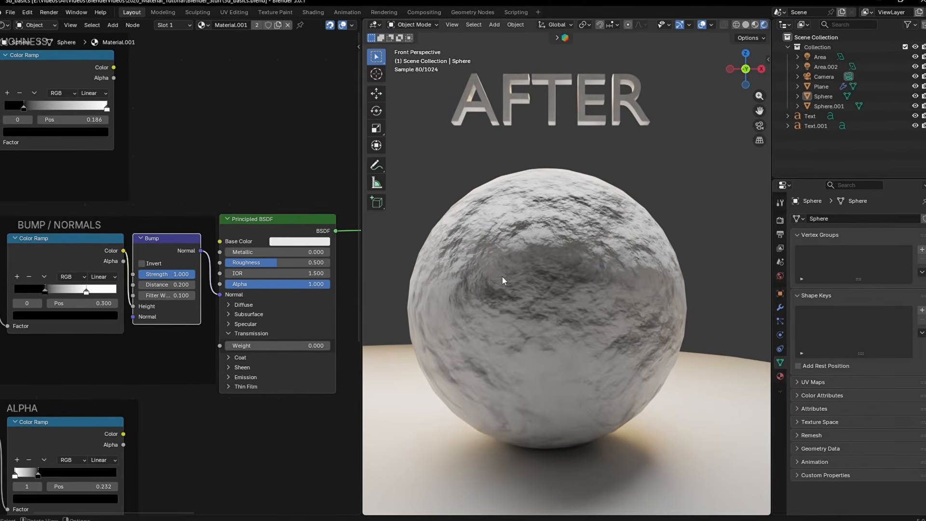
pyautogui.scroll(-4, 503, 277)
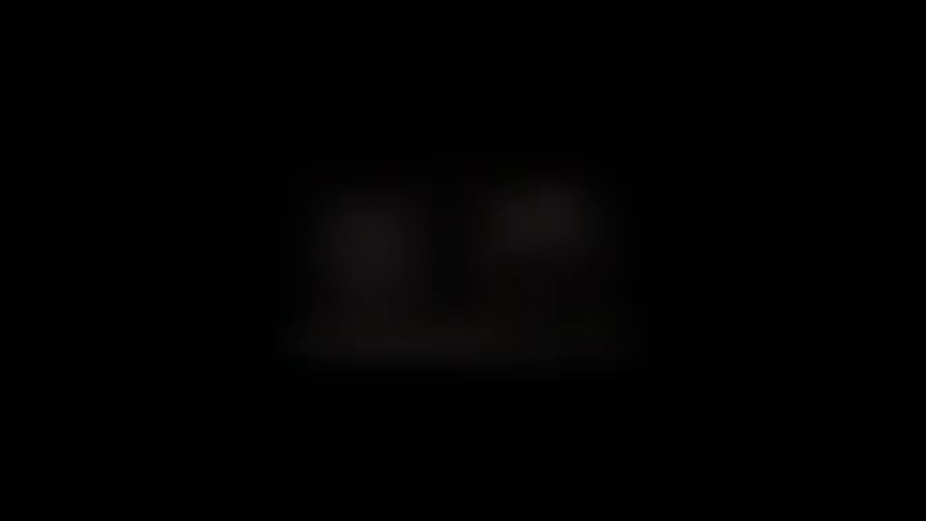